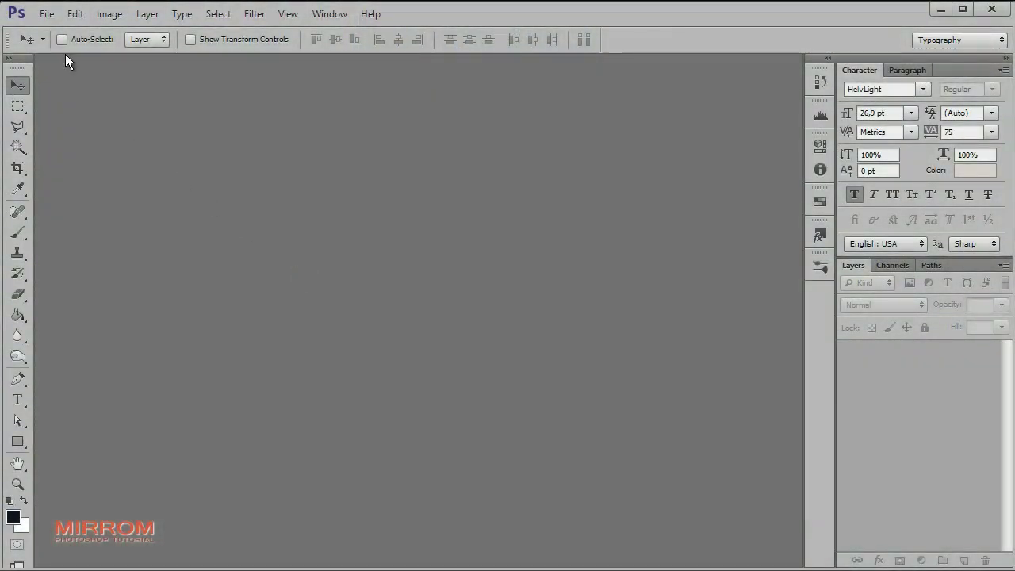
# - Create a new white 1100 × 2000 px portrait document and fit it on screen
pyautogui.click(55, 19)
pyautogui.click(89, 36)
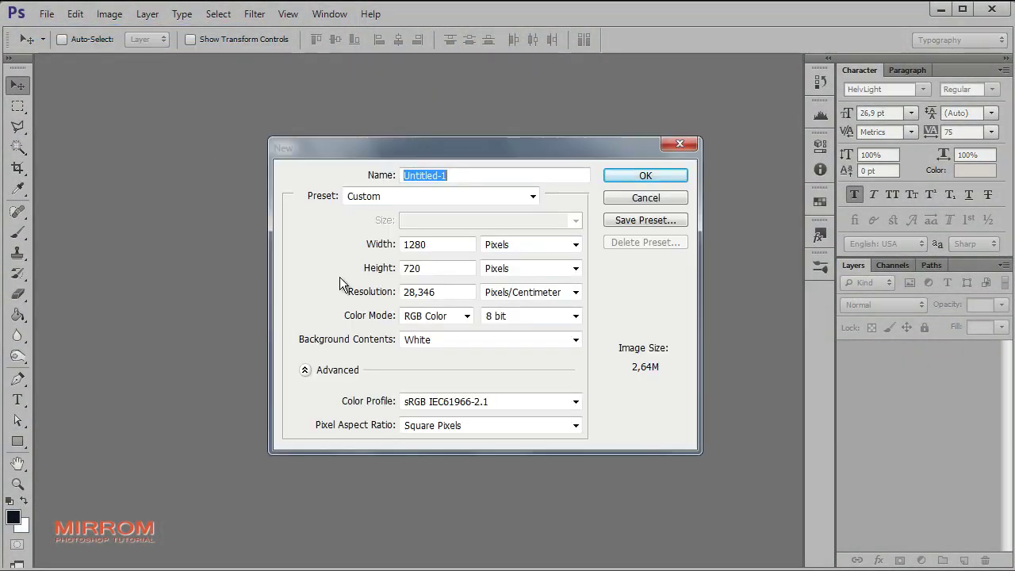
pyautogui.press('Tab')
pyautogui.write('1100')
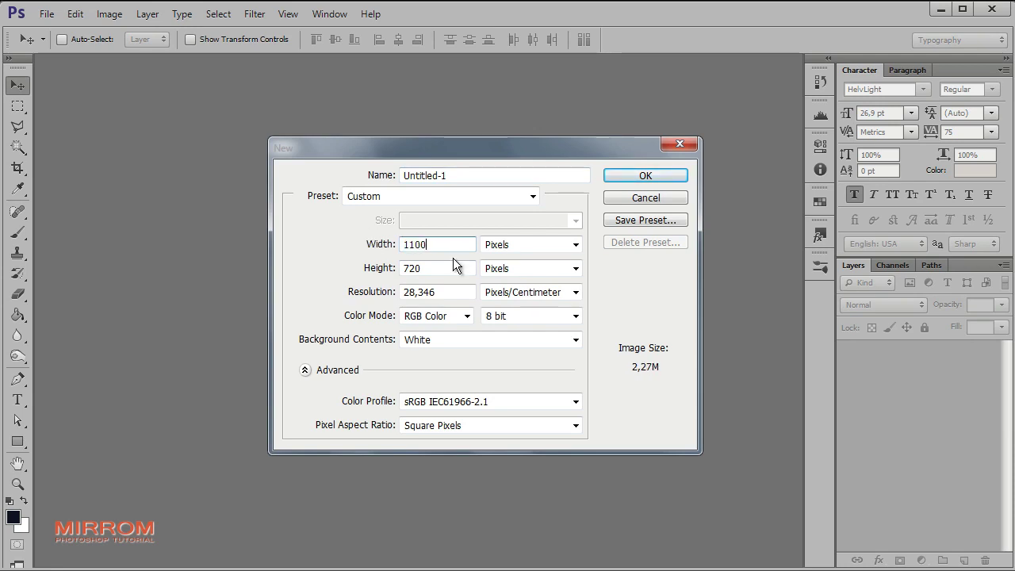
pyautogui.moveTo(441, 269); pyautogui.dragTo(416, 270)
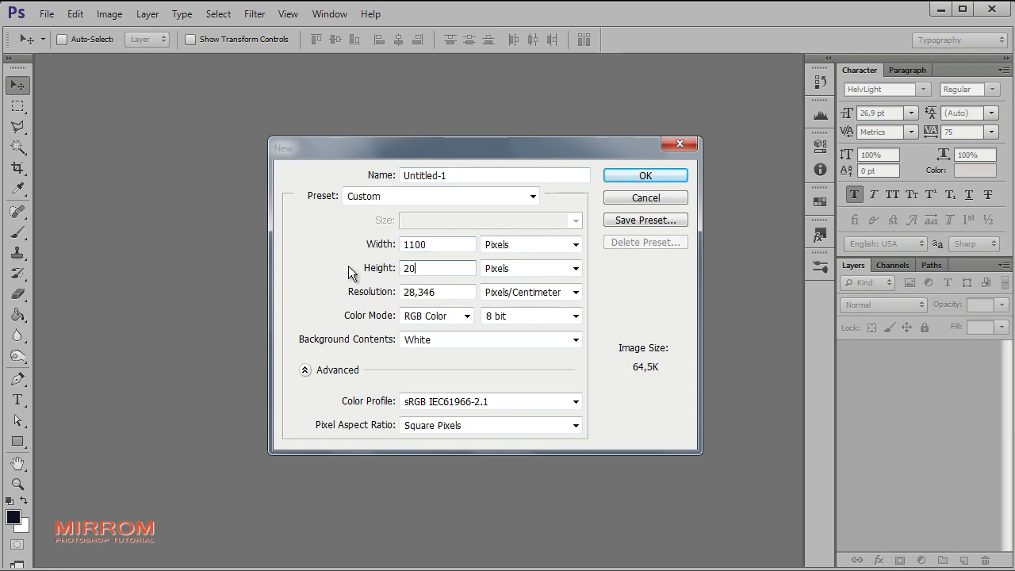
pyautogui.click(643, 178)
pyautogui.hotkey('ctrl', '0')
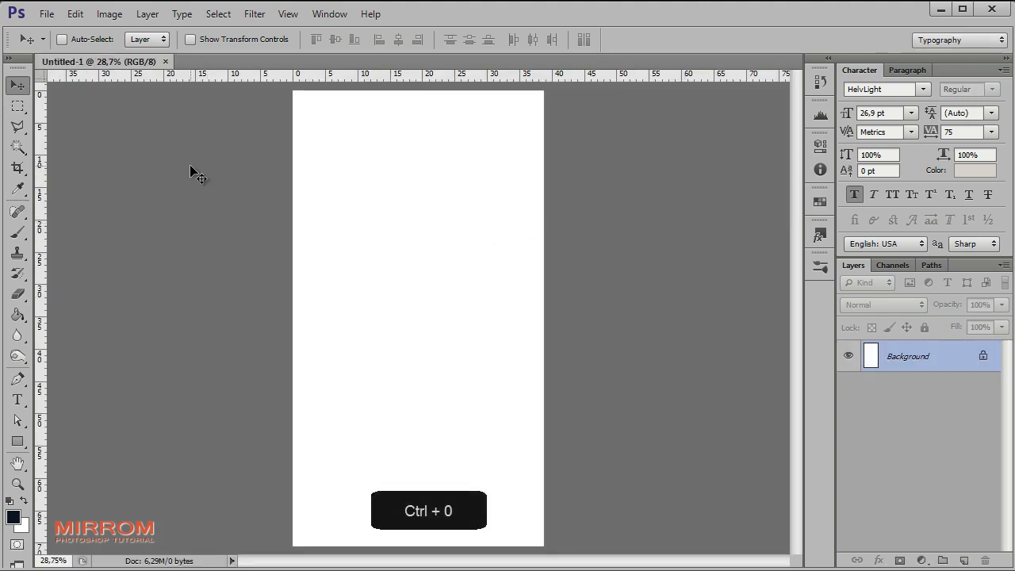
# - Drag two vertical guides from the ruler and add an exact vertical guide at 550px
pyautogui.moveTo(40, 95); pyautogui.dragTo(333, 148)
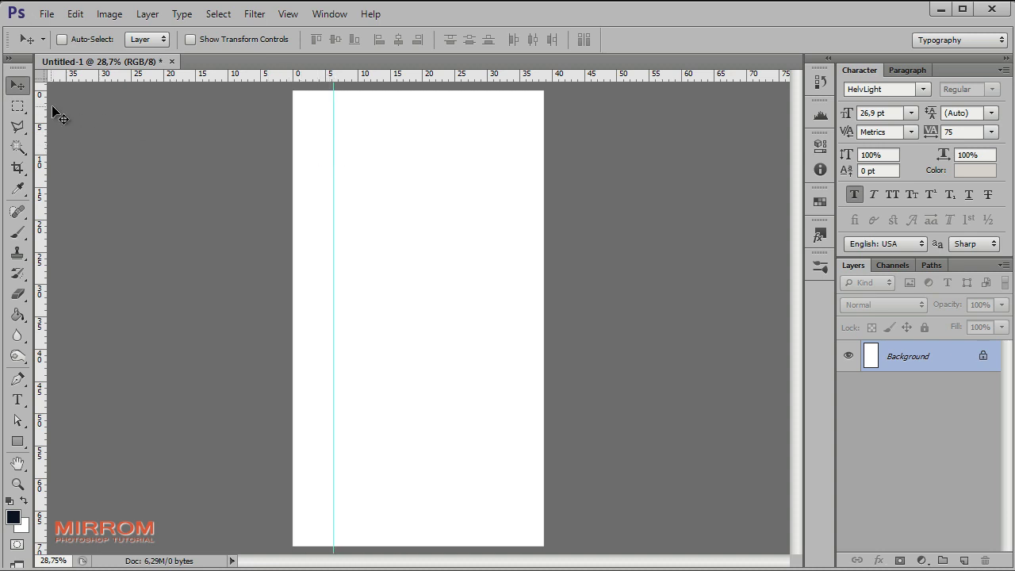
pyautogui.moveTo(44, 116)
pyautogui.mouseDown()
pyautogui.moveTo(267, 170)
pyautogui.moveTo(508, 186)
pyautogui.moveTo(508, 246)
pyautogui.mouseUp()
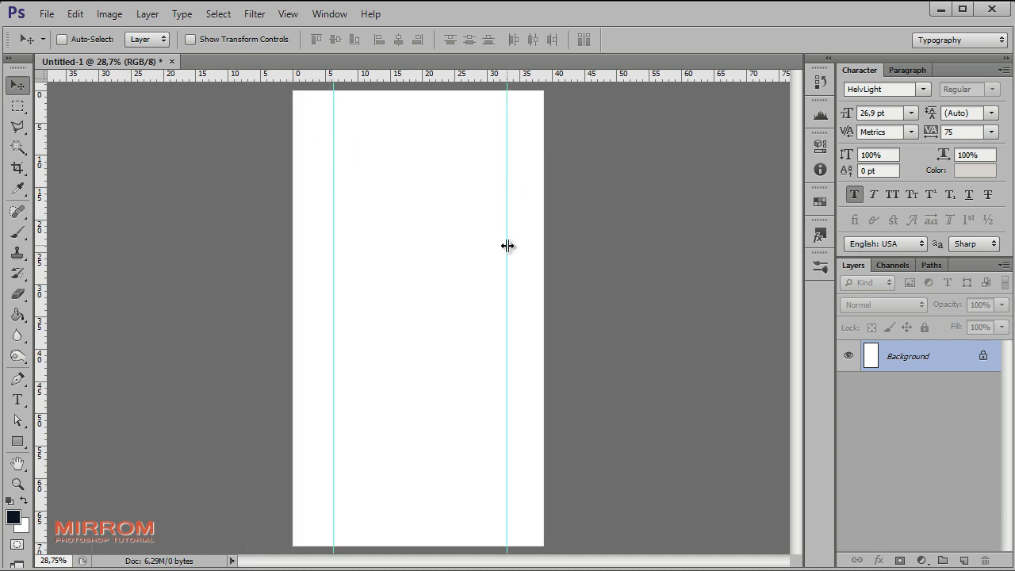
pyautogui.click(294, 19)
pyautogui.click(351, 371)
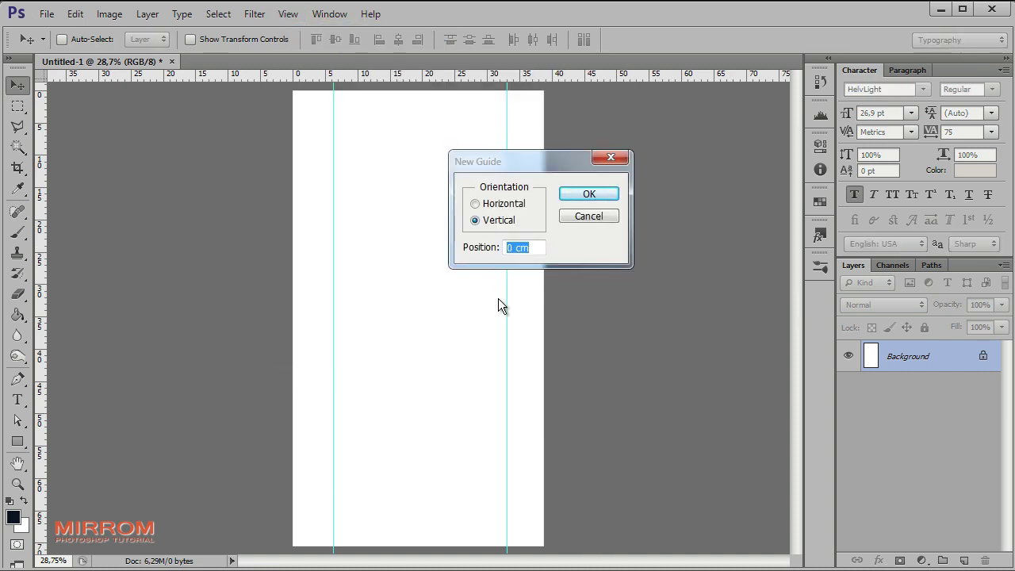
pyautogui.write('550px')
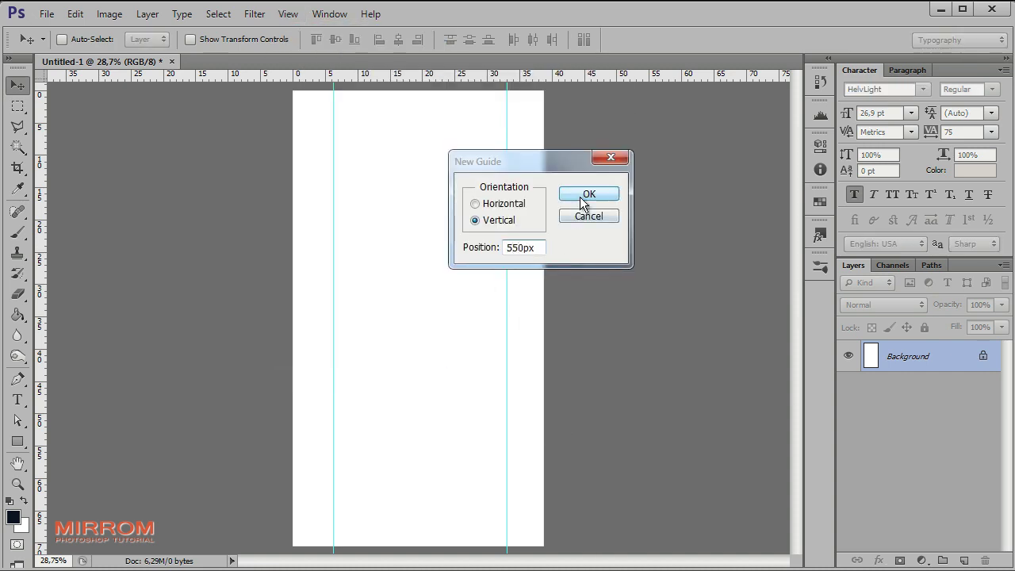
pyautogui.click(582, 199)
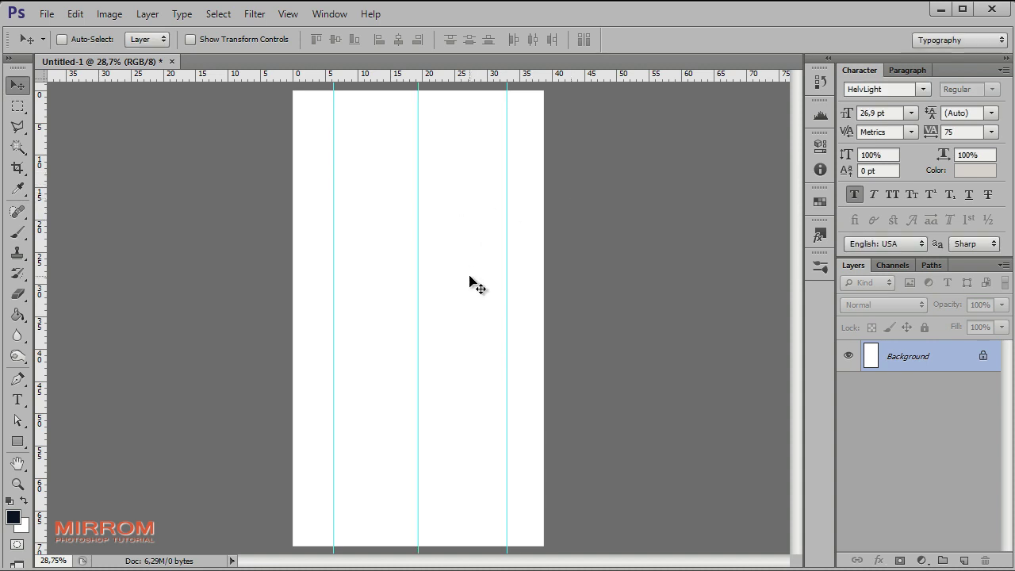
pyautogui.click(47, 14)
# - Place the Phuket Thailand sea photo low on the page, scaled to full page width
pyautogui.click(55, 283)
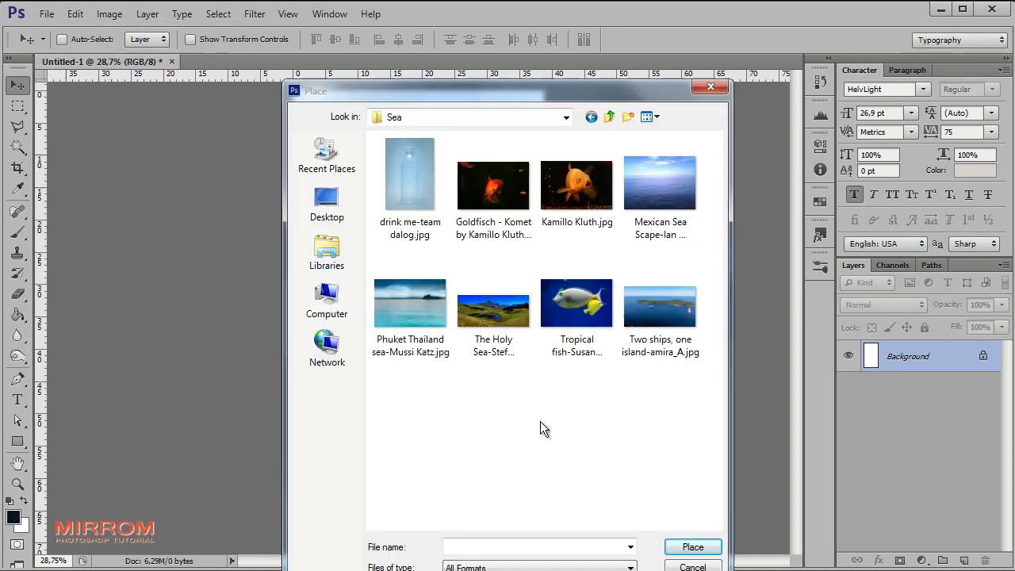
pyautogui.doubleClick(418, 321)
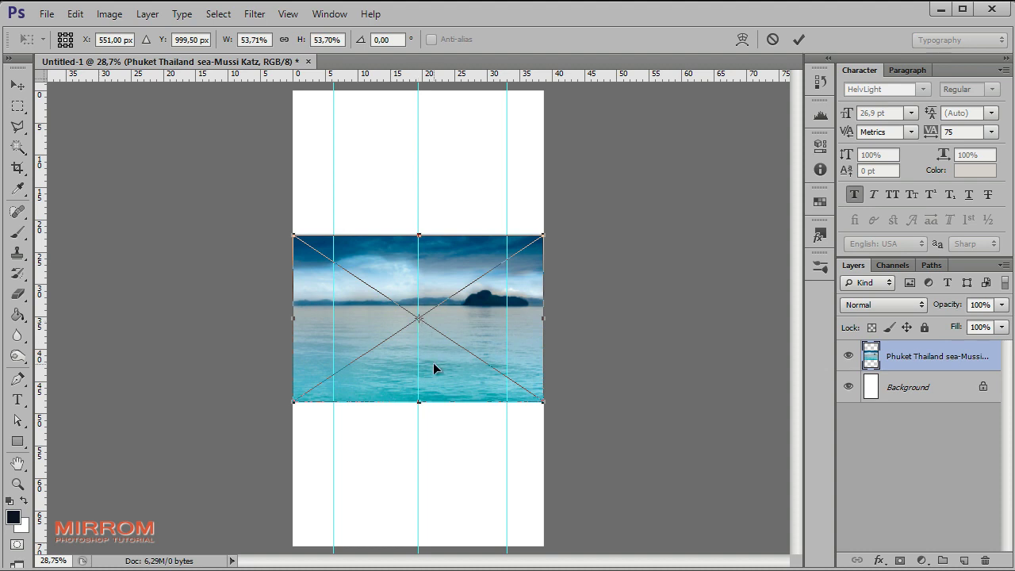
pyautogui.moveTo(431, 369); pyautogui.dragTo(438, 494)
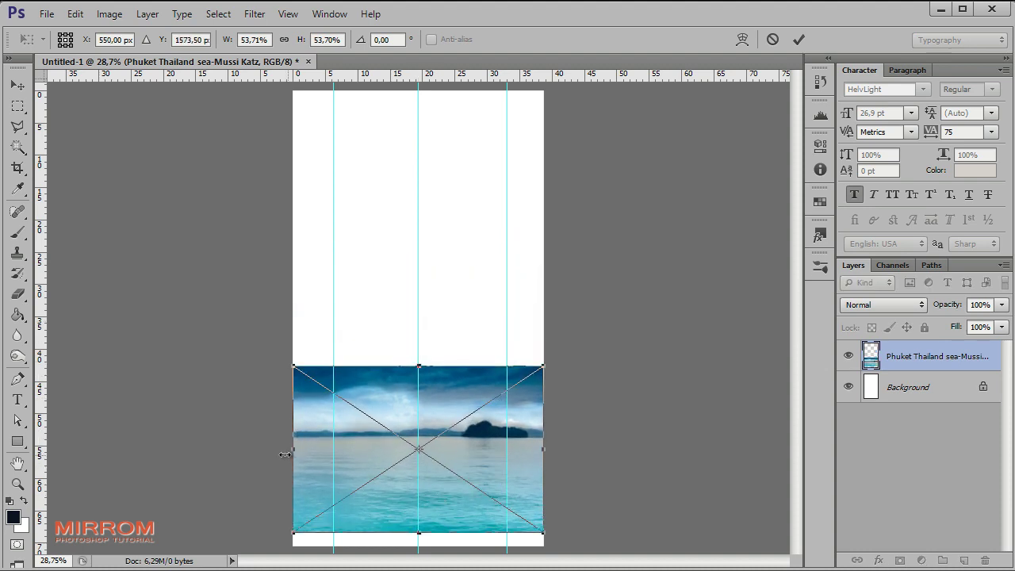
pyautogui.moveTo(293, 365); pyautogui.dragTo(278, 355)
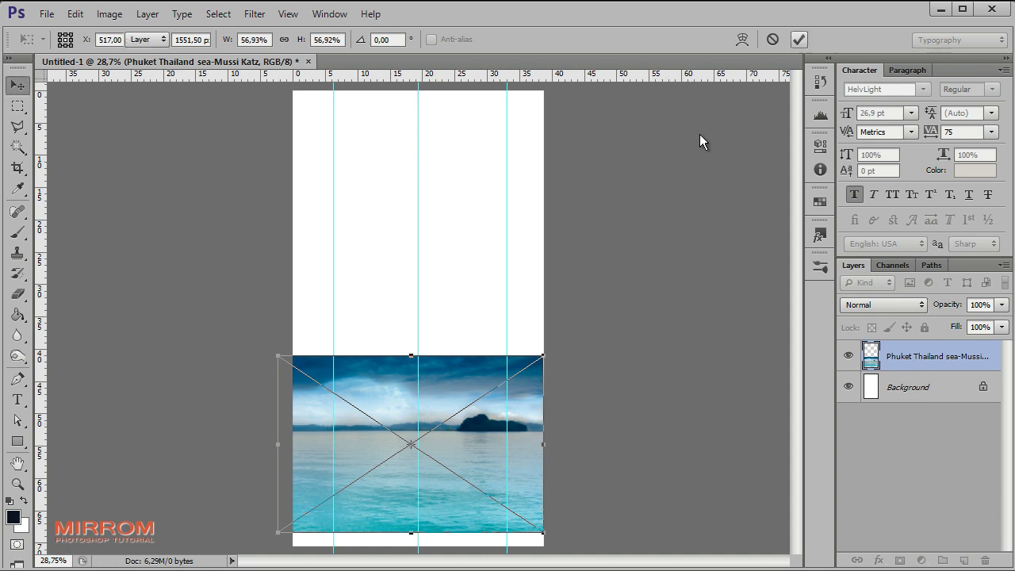
pyautogui.press('Return')
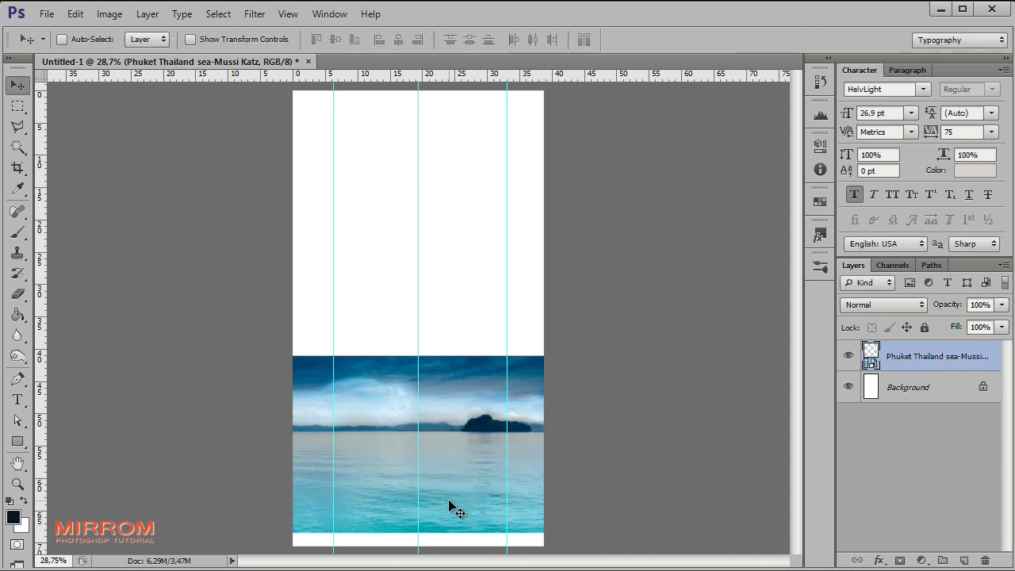
# - Rasterize the sea photo layer
pyautogui.click(109, 13)
pyautogui.click(921, 362)
pyautogui.rightClick(975, 357)
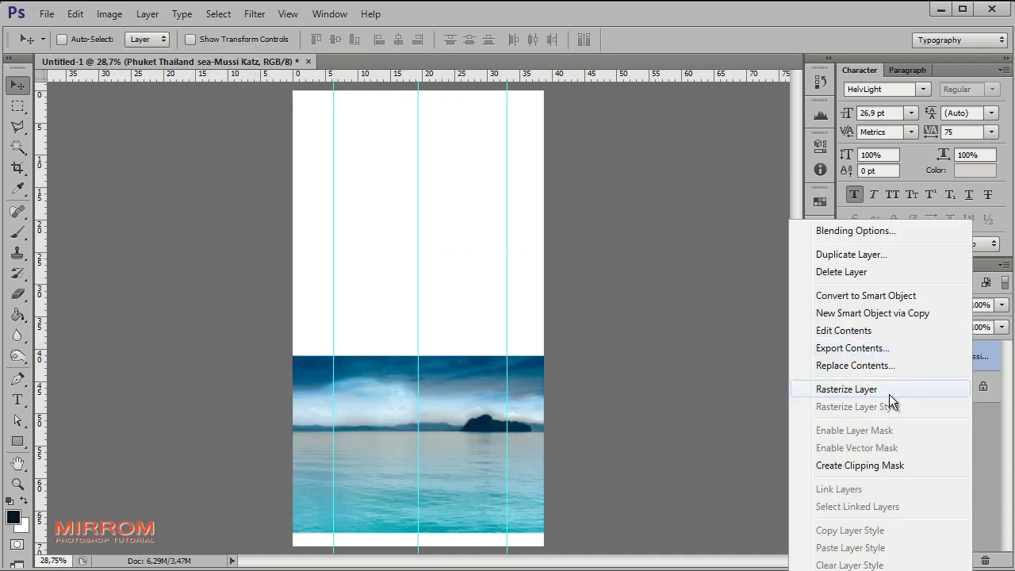
pyautogui.click(885, 387)
# - Darken the sea photo with Levels: black input 23, midtones about 0.93
pyautogui.click(110, 14)
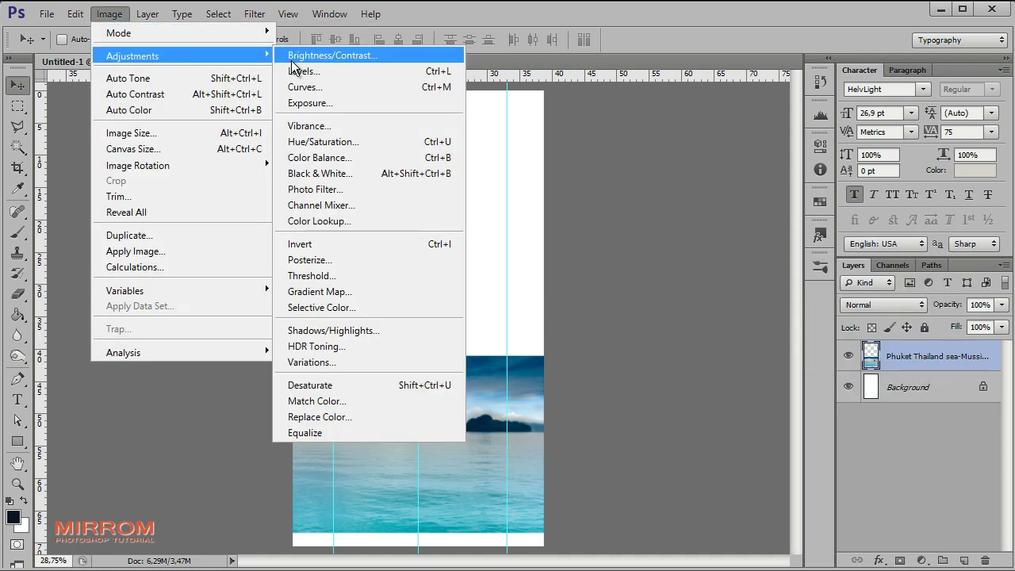
pyautogui.click(317, 76)
pyautogui.moveTo(609, 182); pyautogui.dragTo(616, 182)
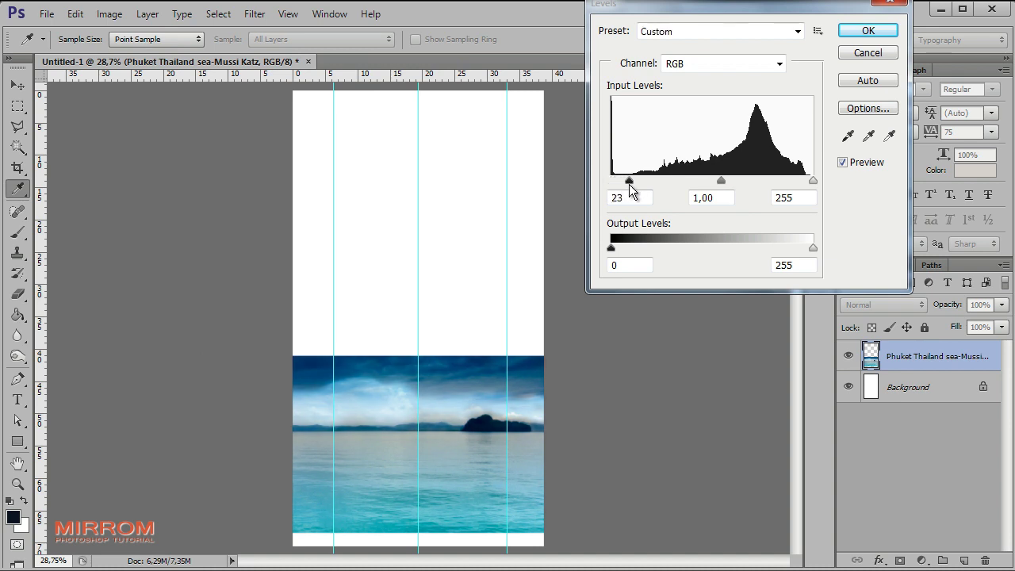
pyautogui.click(630, 184)
pyautogui.moveTo(723, 183); pyautogui.dragTo(728, 183)
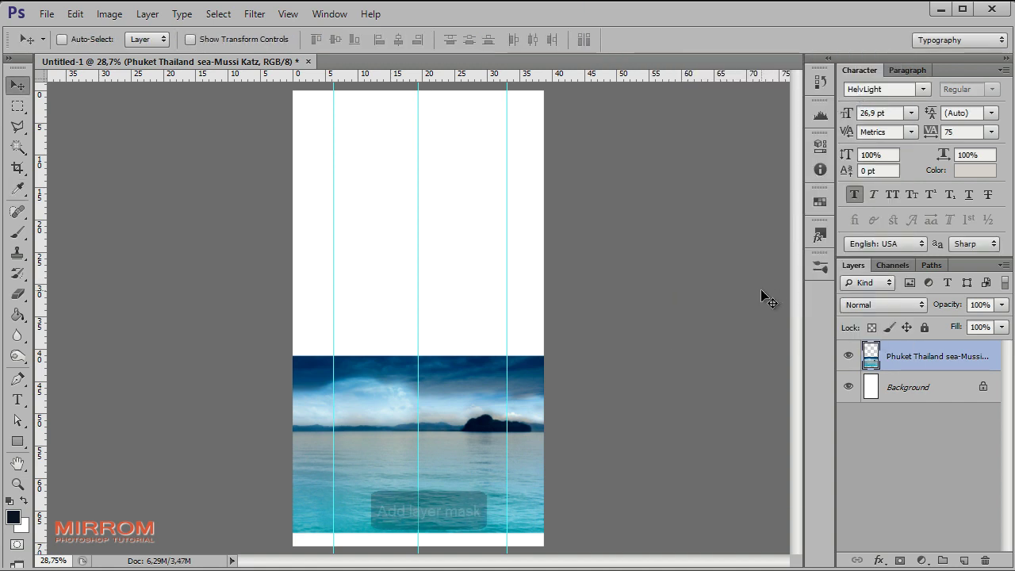
# - Add a layer mask and paint out the top of the photo with a 300 px soft brush
pyautogui.click(902, 562)
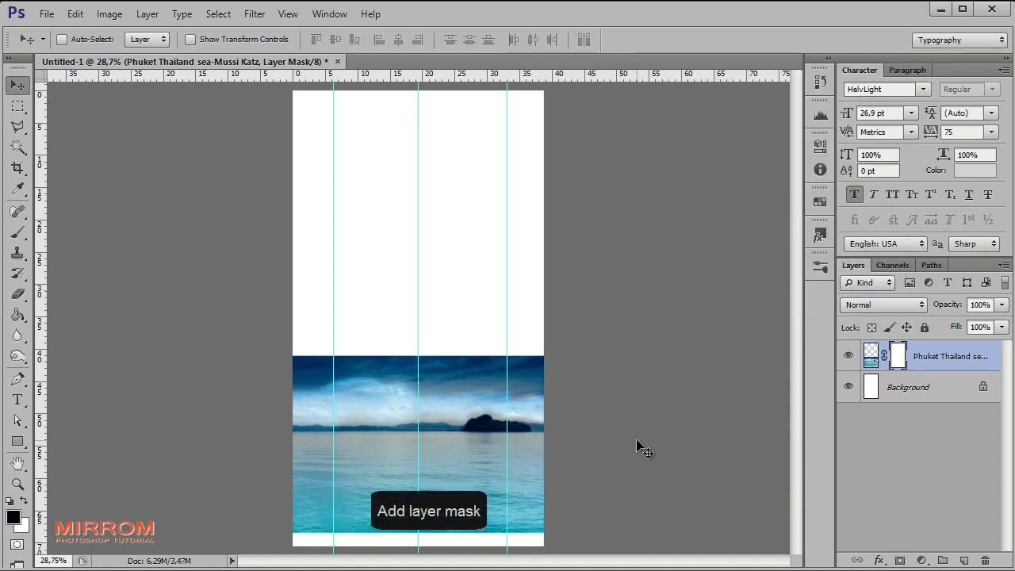
pyautogui.press('b')
pyautogui.click(83, 39)
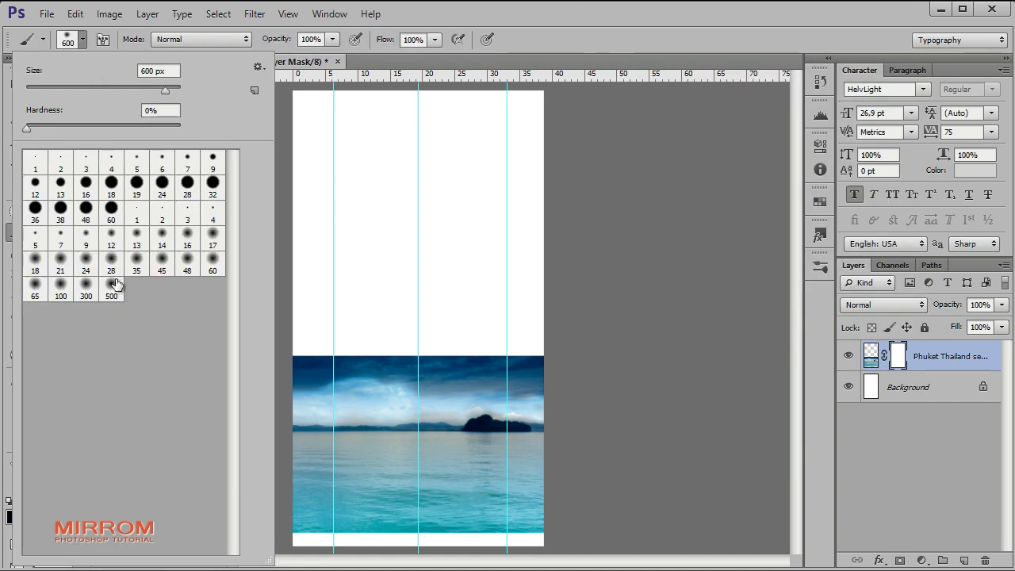
pyautogui.click(85, 295)
pyautogui.click(521, 336)
pyautogui.moveTo(521, 336)
pyautogui.mouseDown()
pyautogui.moveTo(303, 357)
pyautogui.moveTo(503, 357)
pyautogui.moveTo(544, 367)
pyautogui.moveTo(376, 385)
pyautogui.moveTo(281, 373)
pyautogui.moveTo(413, 368)
pyautogui.moveTo(524, 381)
pyautogui.moveTo(317, 376)
pyautogui.moveTo(499, 358)
pyautogui.moveTo(349, 384)
pyautogui.mouseUp()
# - Zoom in on the horizon and fade the haze beside the island with a 90 px brush
pyautogui.press('z')
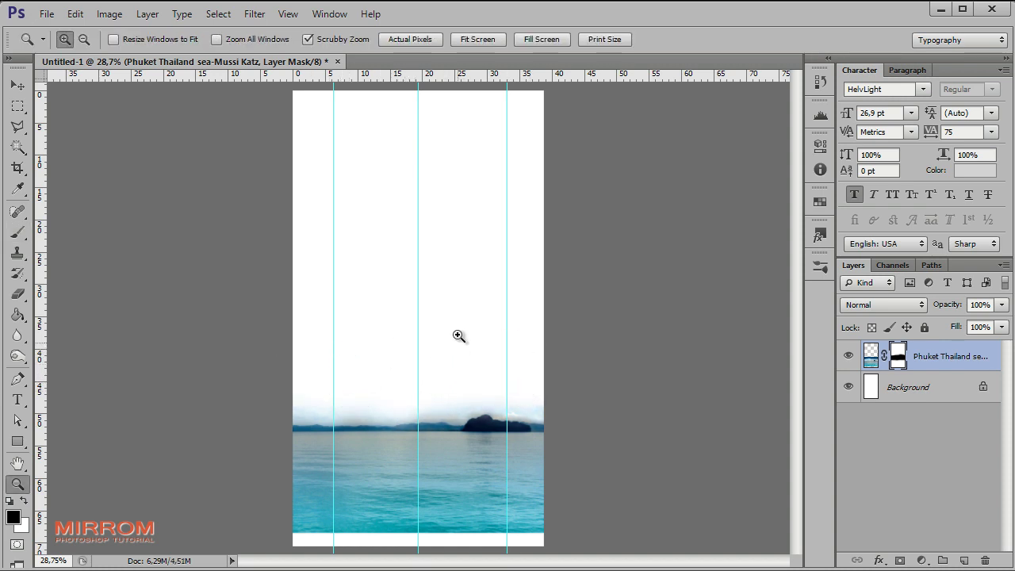
pyautogui.click(424, 483)
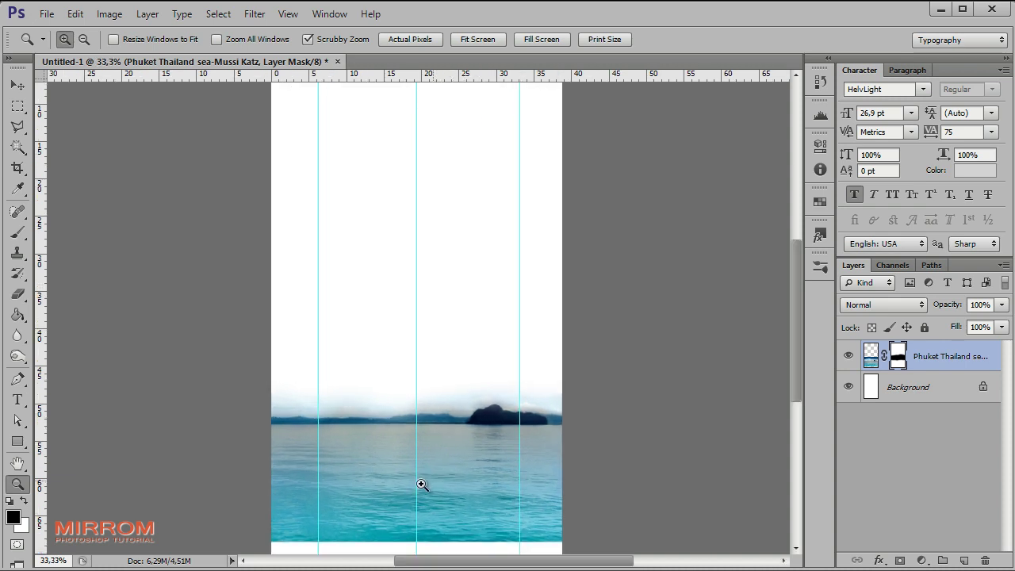
pyautogui.click(390, 446)
pyautogui.scroll(-2, 388, 441)
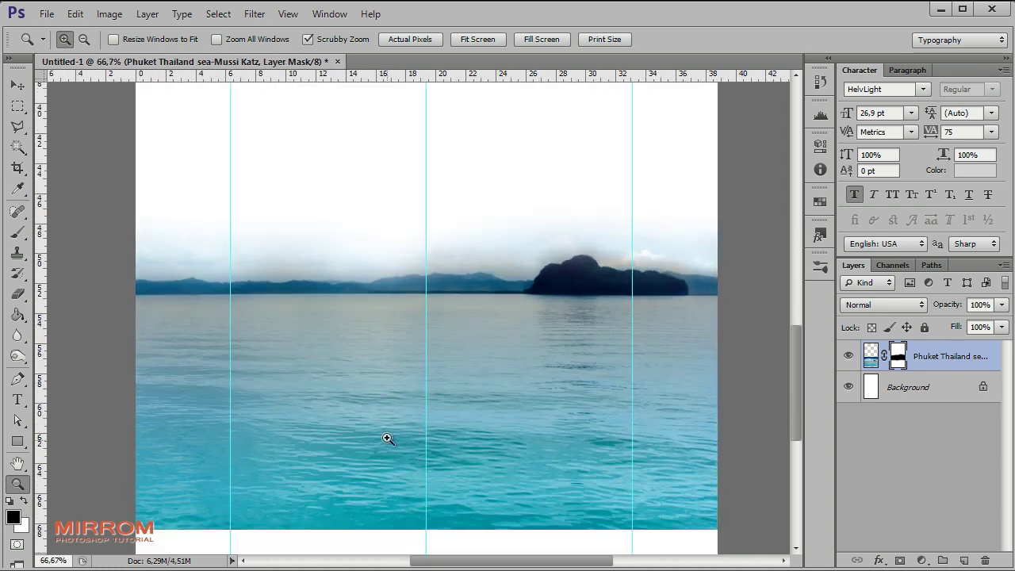
pyautogui.click(18, 232)
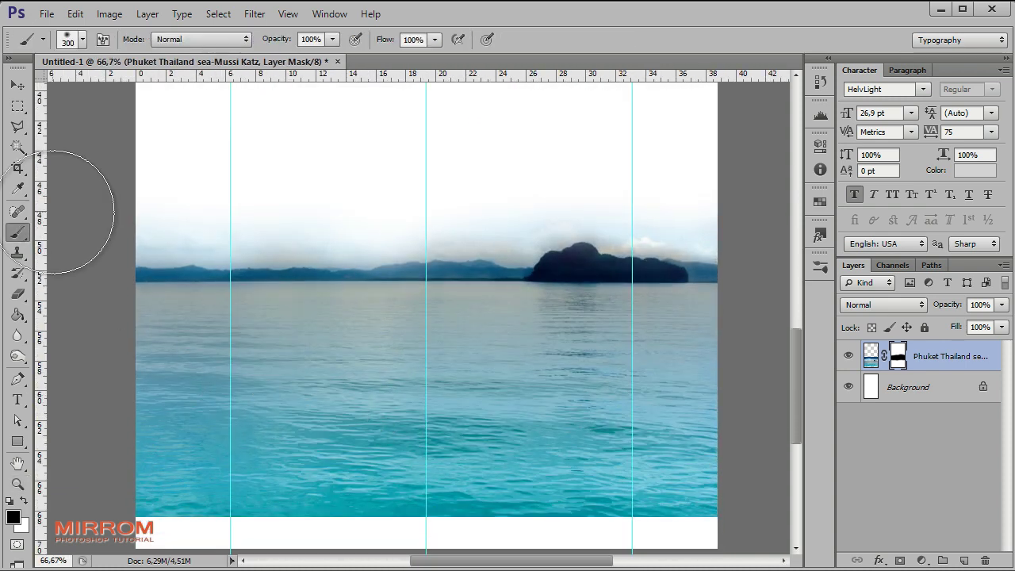
pyautogui.press('[')
pyautogui.press('[')
pyautogui.press('[')
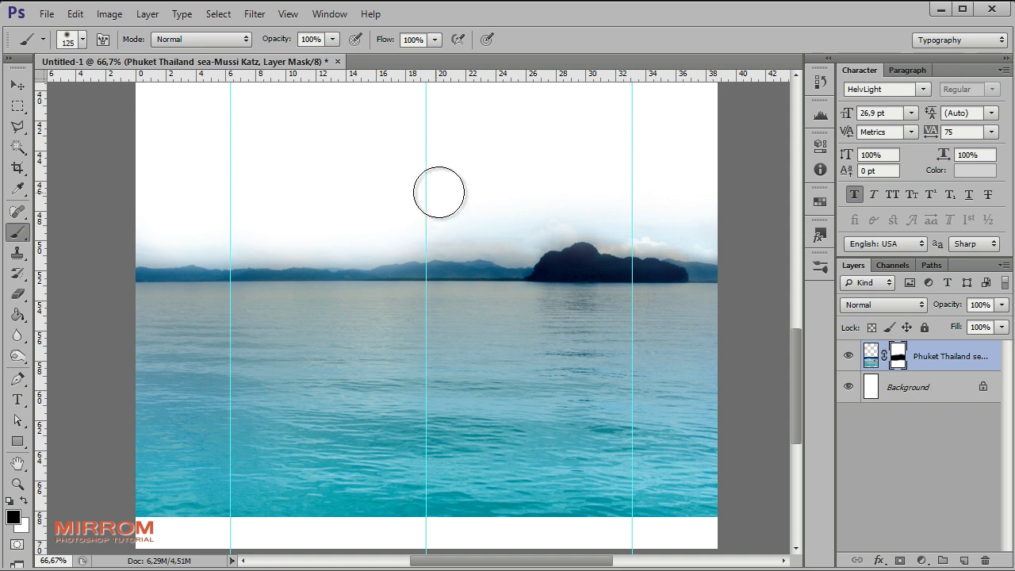
pyautogui.press('[')
pyautogui.press('[')
pyautogui.press('[')
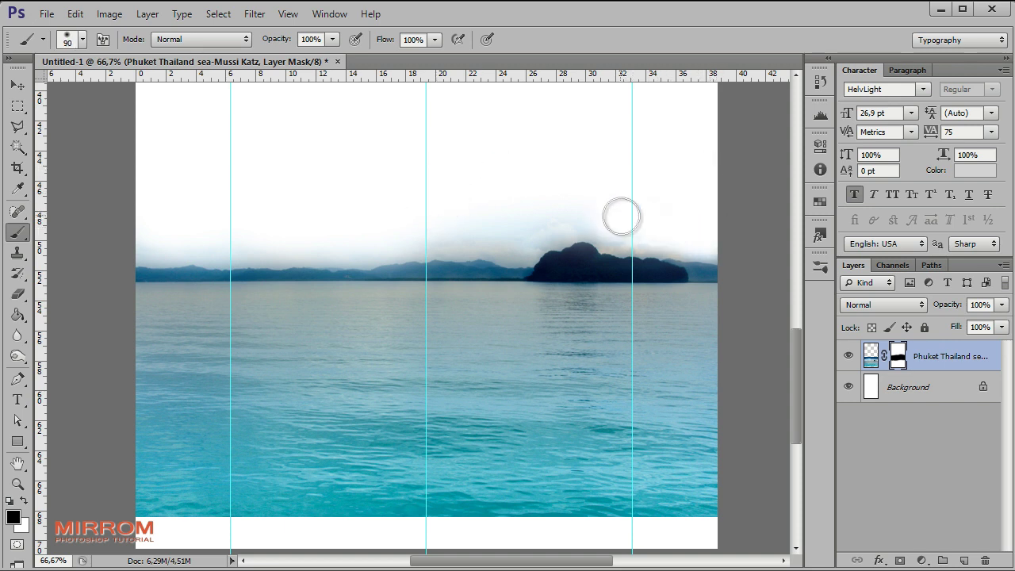
pyautogui.moveTo(621, 215)
pyautogui.mouseDown()
pyautogui.moveTo(671, 196)
pyautogui.moveTo(528, 229)
pyautogui.moveTo(460, 227)
pyautogui.moveTo(510, 221)
pyautogui.moveTo(481, 220)
pyautogui.moveTo(369, 238)
pyautogui.moveTo(135, 235)
pyautogui.moveTo(186, 227)
pyautogui.mouseUp()
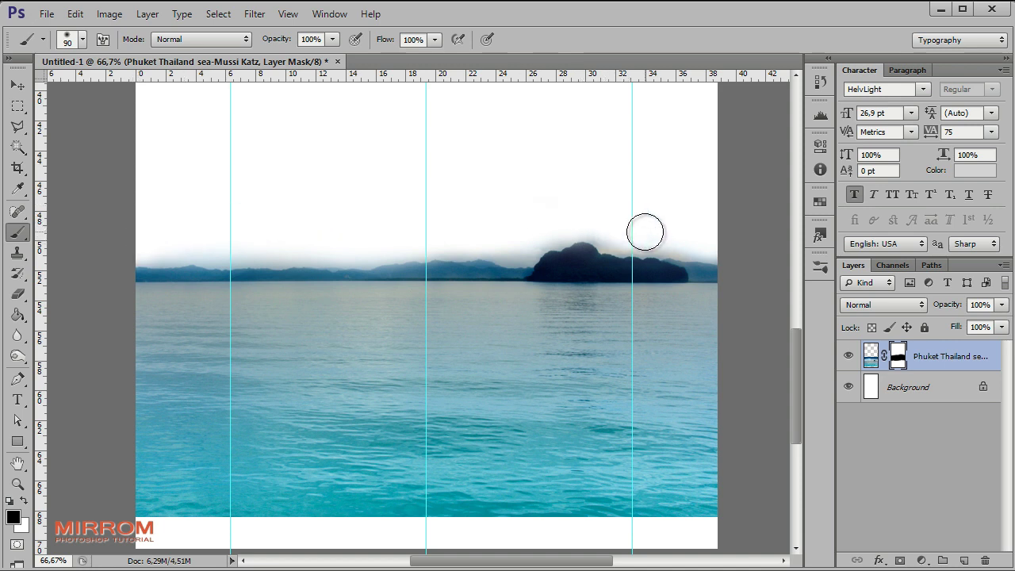
pyautogui.press('[')
pyautogui.press('[')
pyautogui.press('[')
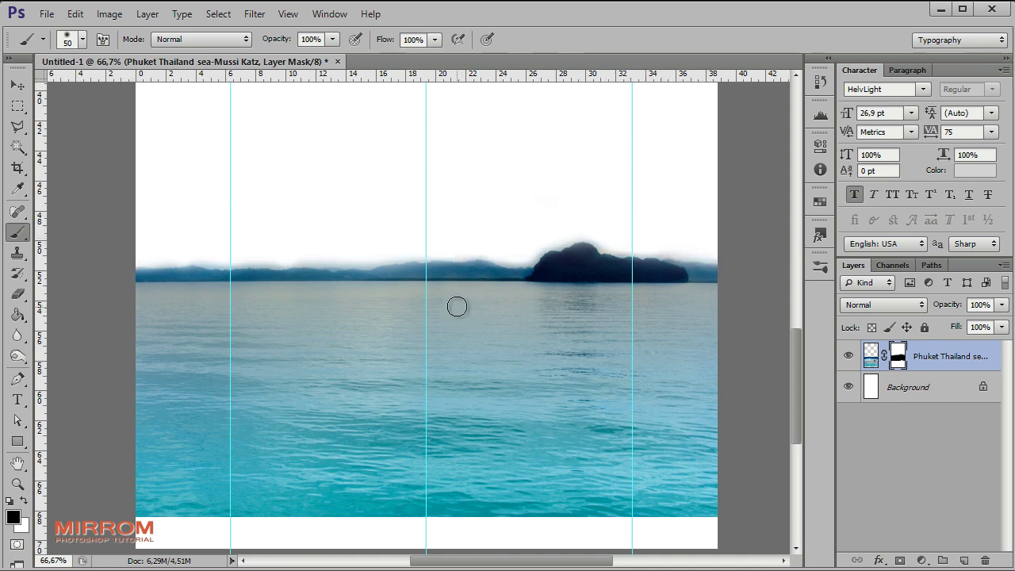
pyautogui.press('v')
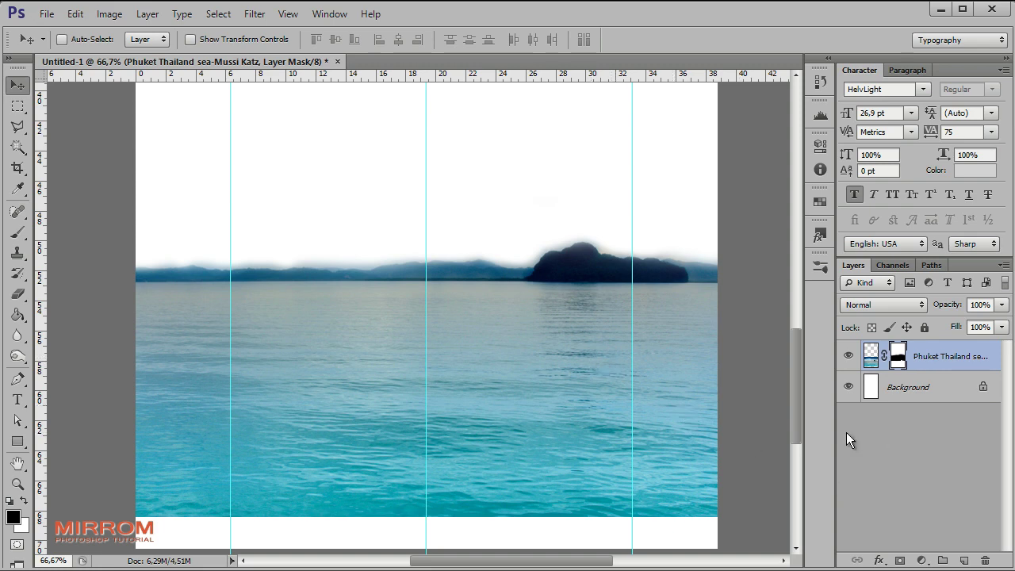
# - Add a Gradient Fill layer starting from the purple-to-orange preset gradient
pyautogui.hotkey('ctrl', '0')
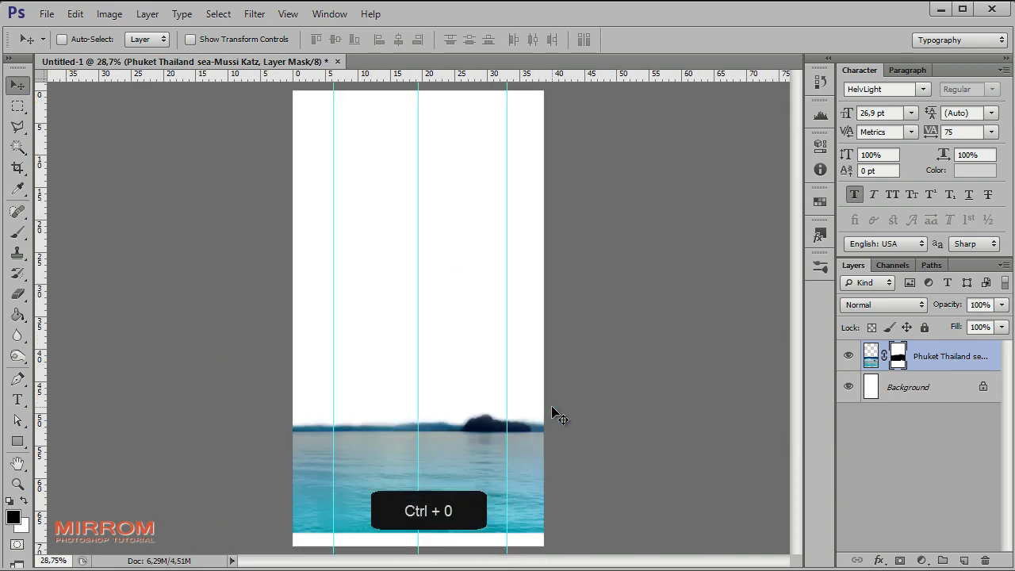
pyautogui.click(921, 561)
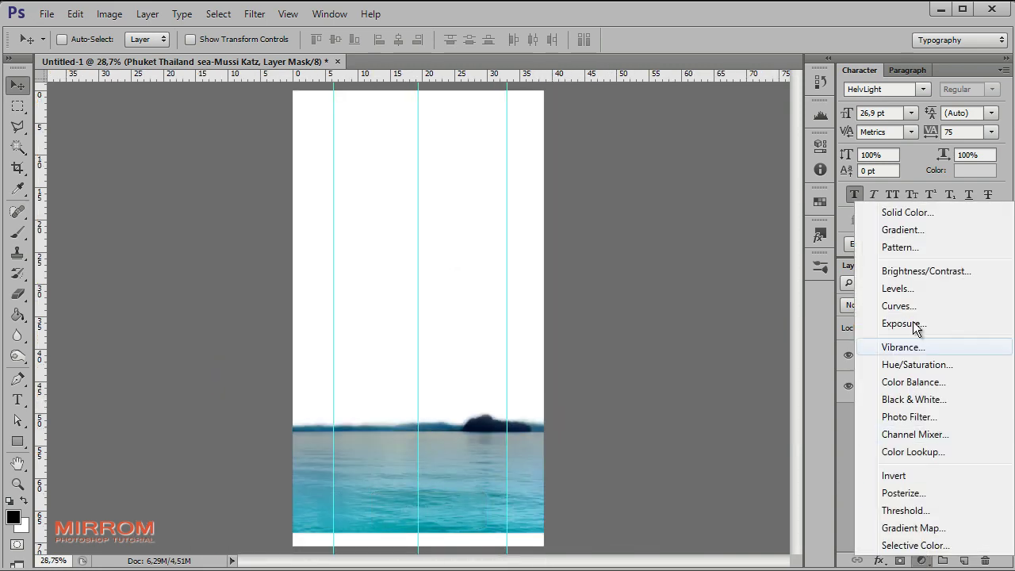
pyautogui.click(902, 230)
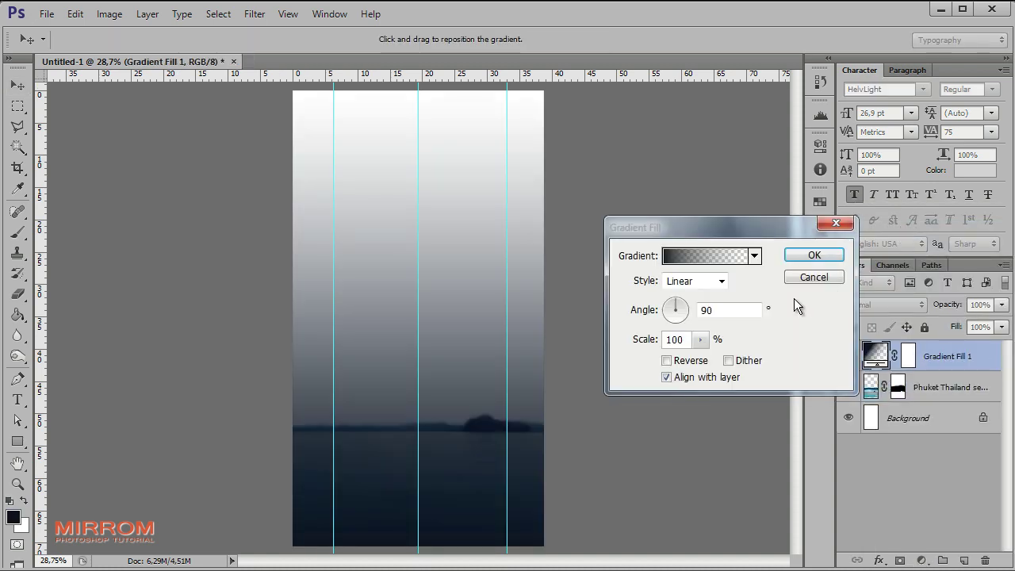
pyautogui.click(684, 271)
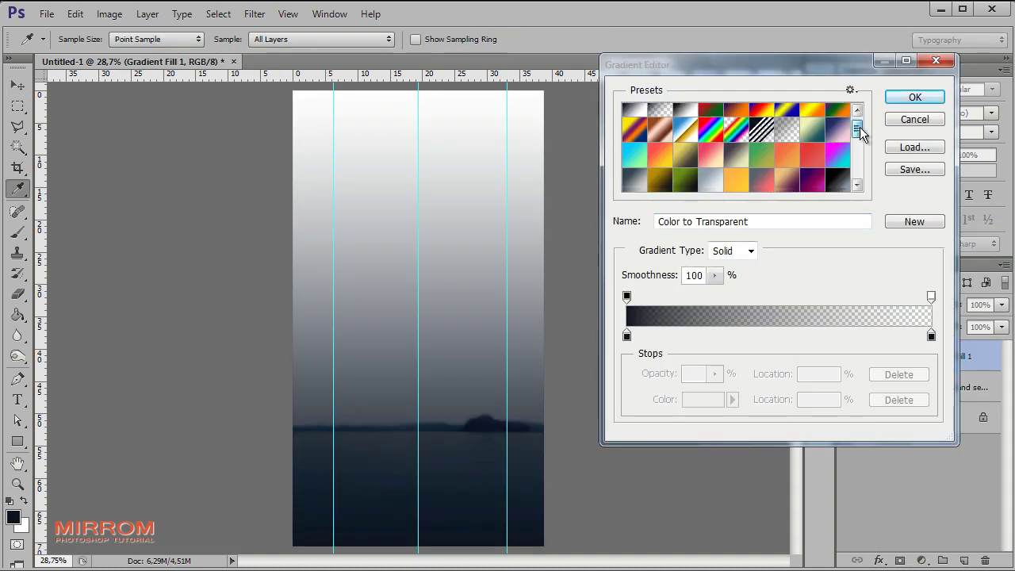
pyautogui.moveTo(857, 119); pyautogui.dragTo(857, 164)
pyautogui.click(791, 163)
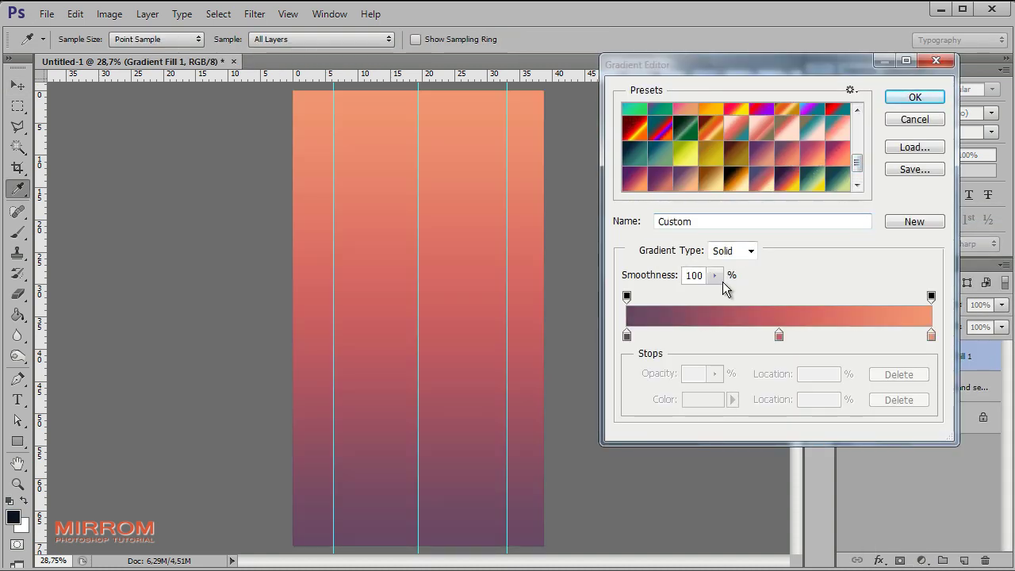
# - Recolour the left gradient stop white and the 25% stop pale blue c8d9e8
pyautogui.click(627, 336)
pyautogui.click(684, 397)
pyautogui.moveTo(683, 393); pyautogui.dragTo(559, 279)
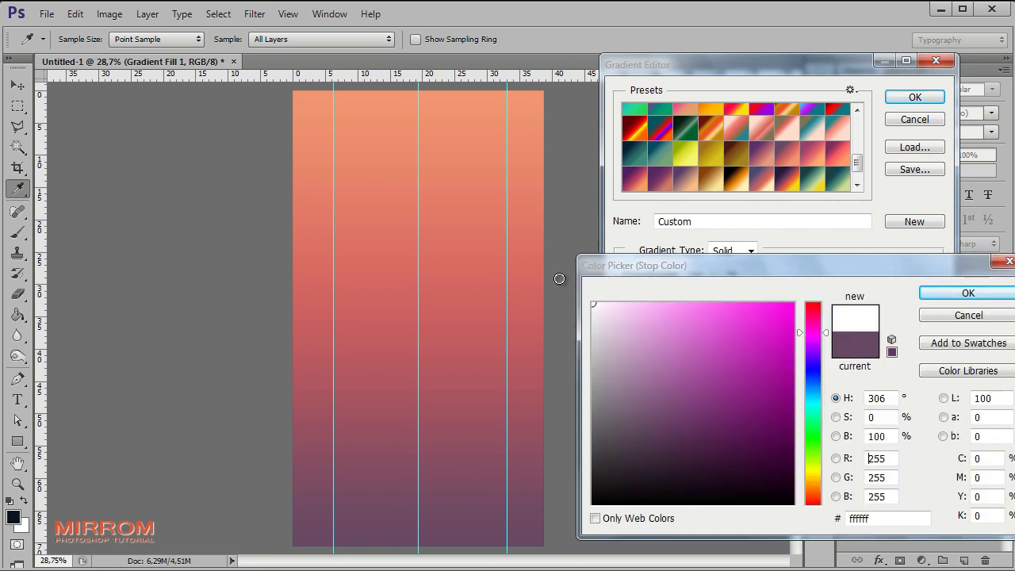
pyautogui.moveTo(802, 265); pyautogui.dragTo(637, 146)
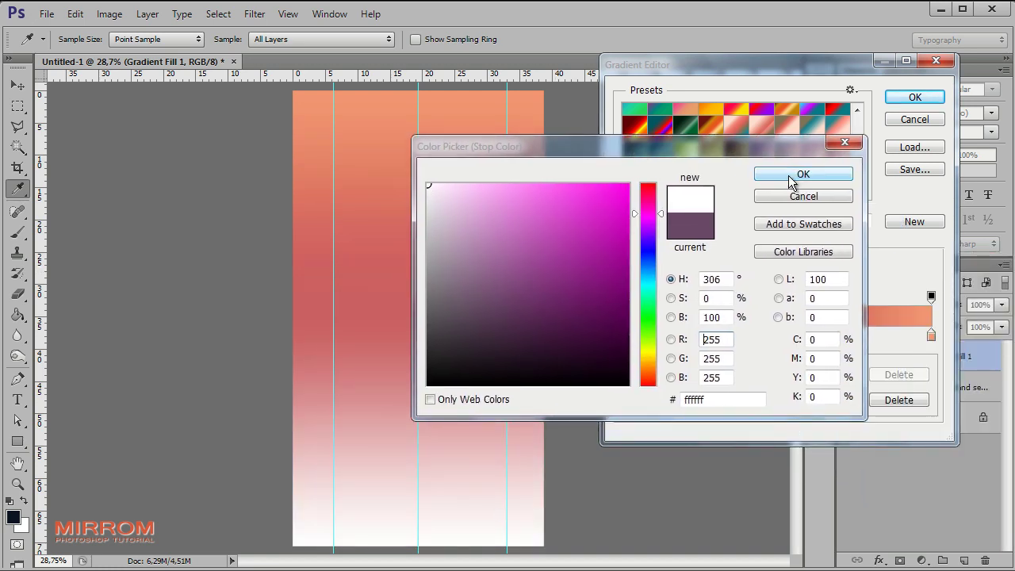
pyautogui.click(794, 175)
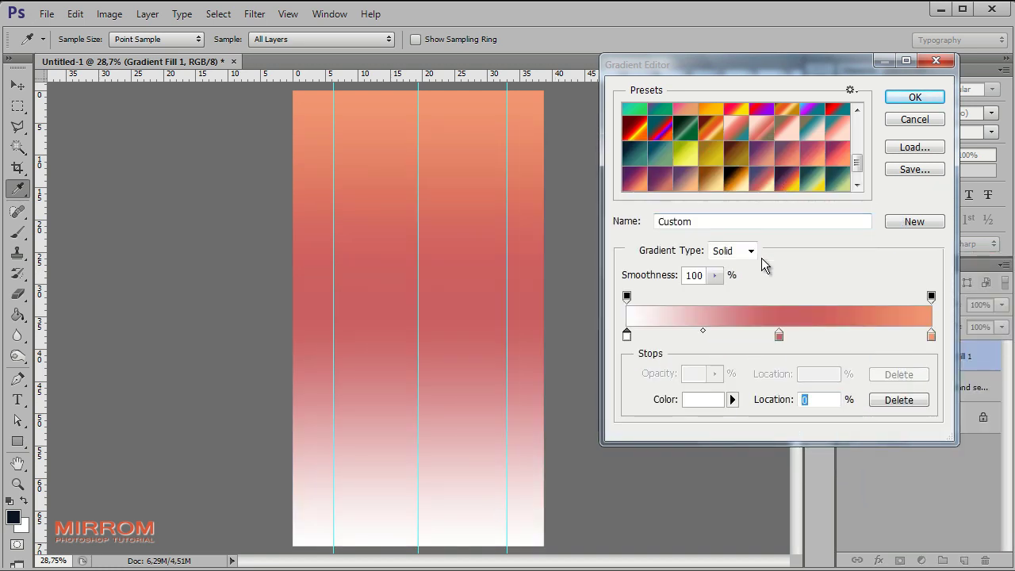
pyautogui.click(705, 399)
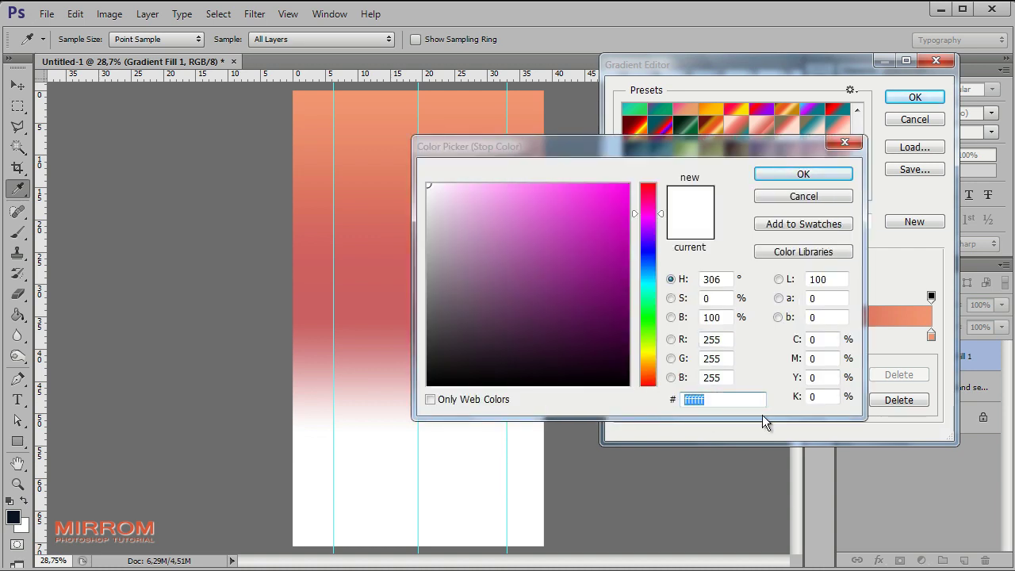
pyautogui.write('c8d9')
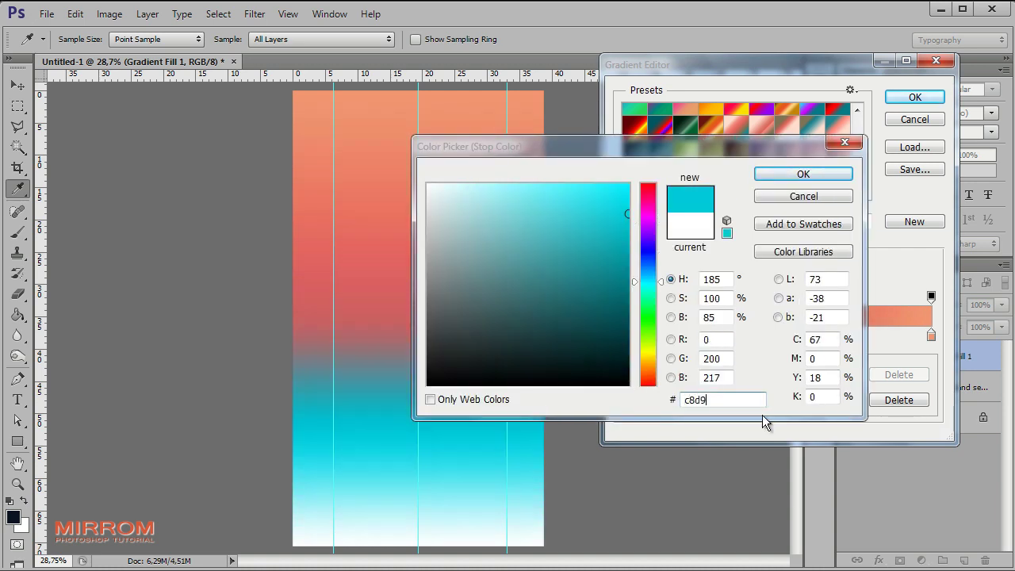
pyautogui.write('e8')
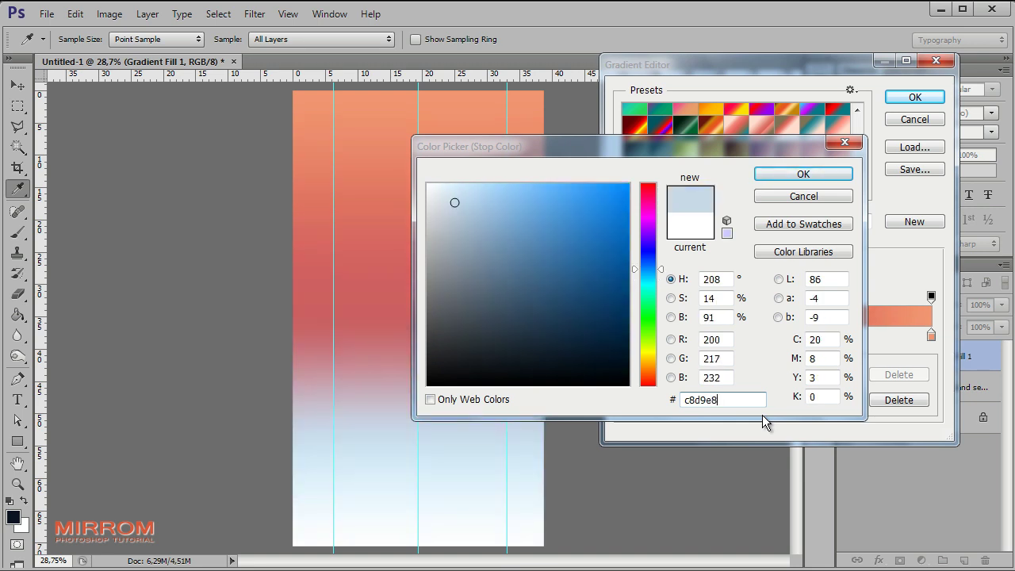
pyautogui.click(803, 174)
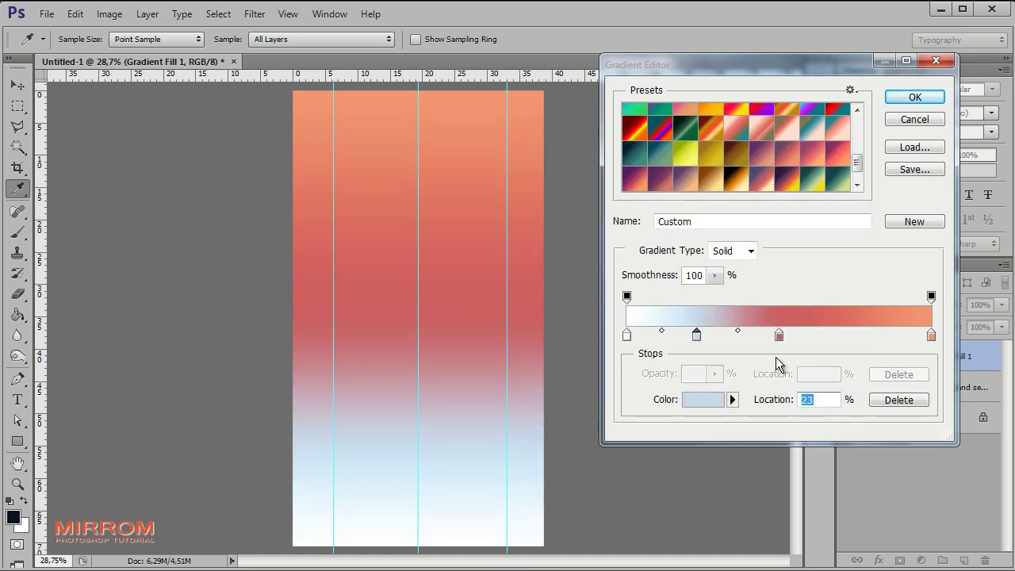
# - Set the middle stop to lavender 9c88ab and the 51% stop to dark blue 2f456e
pyautogui.click(779, 336)
pyautogui.click(718, 399)
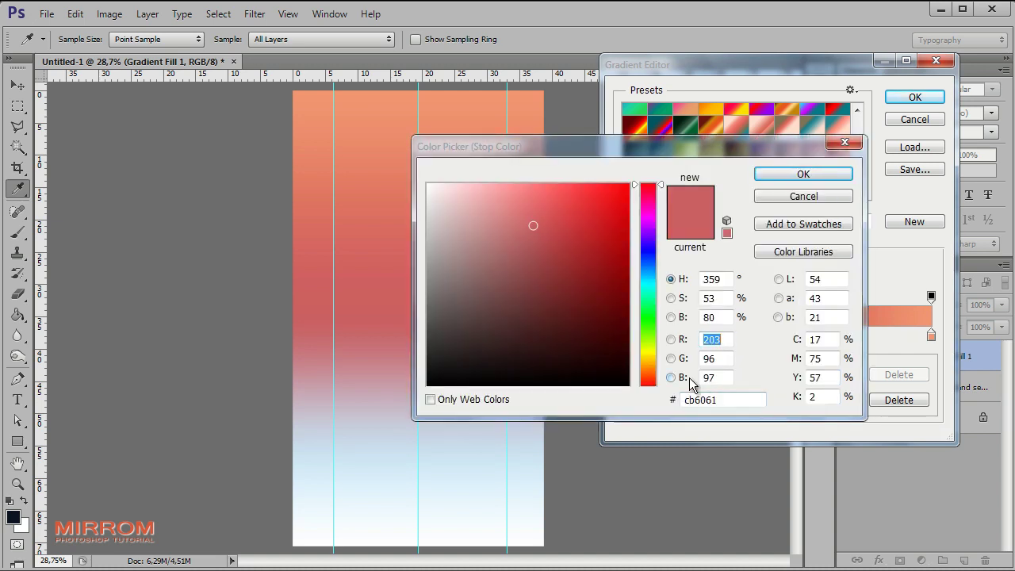
pyautogui.doubleClick(683, 400)
pyautogui.write('9')
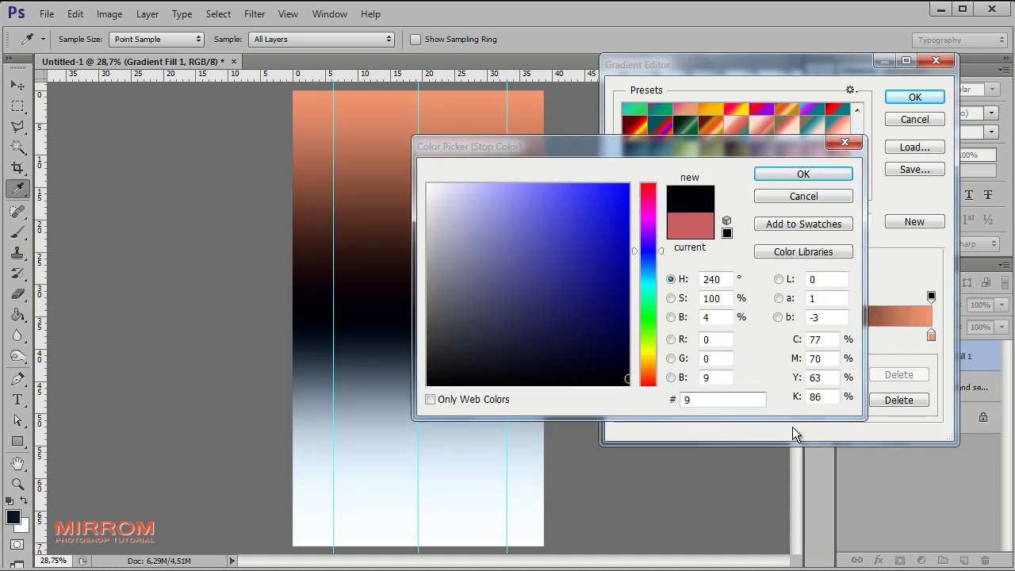
pyautogui.write('c88ab')
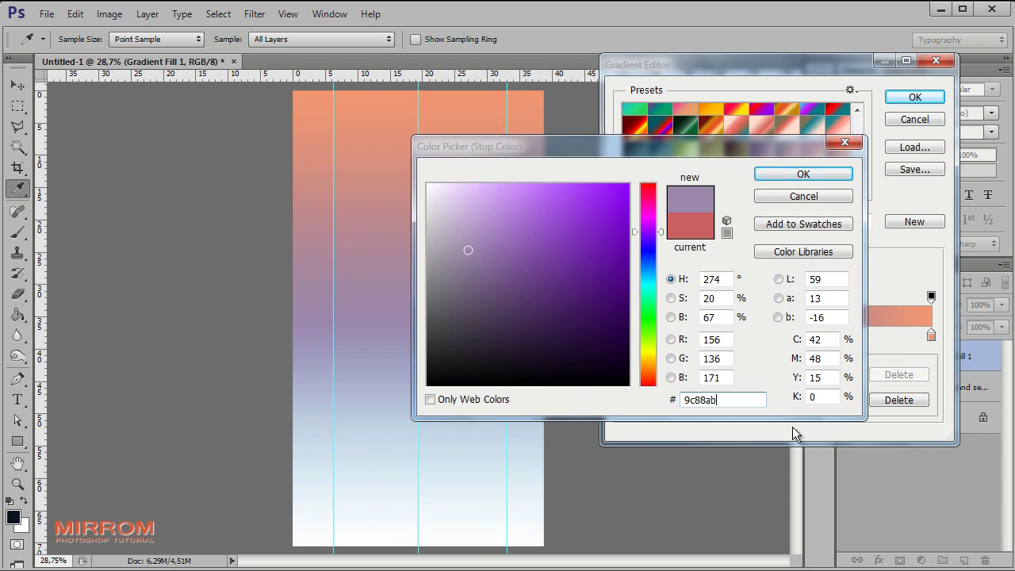
pyautogui.click(767, 172)
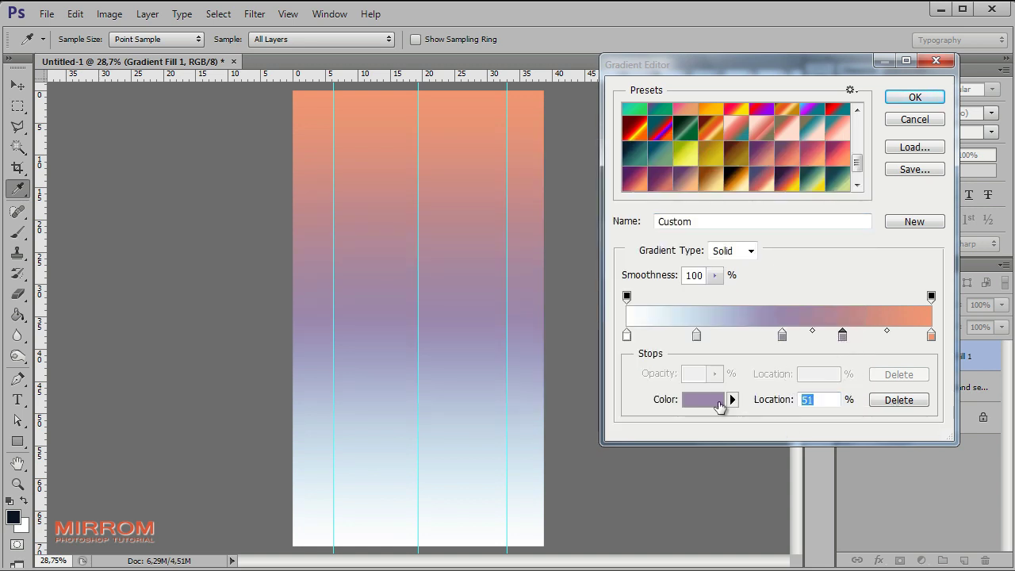
pyautogui.click(701, 405)
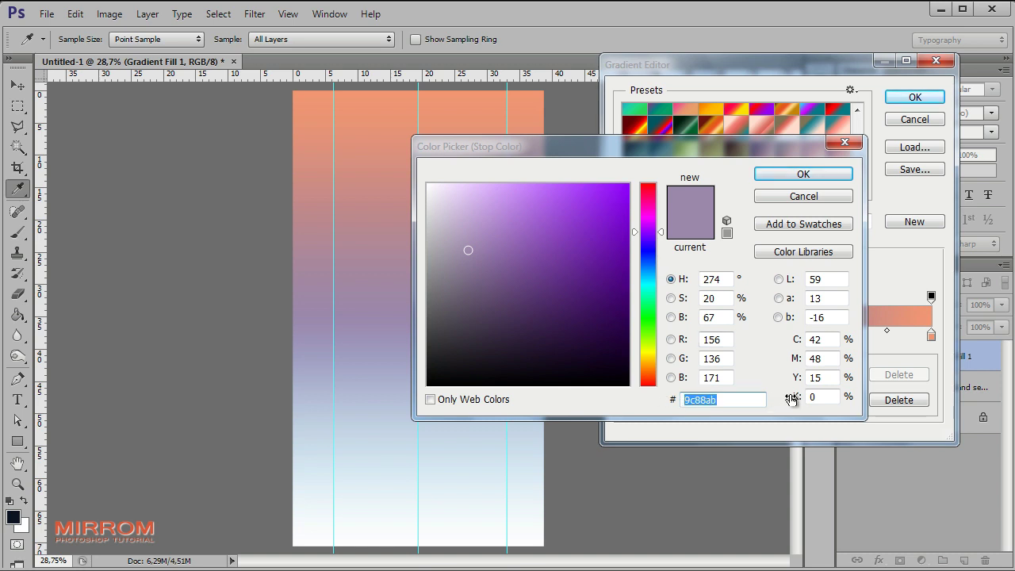
pyautogui.write('2f4')
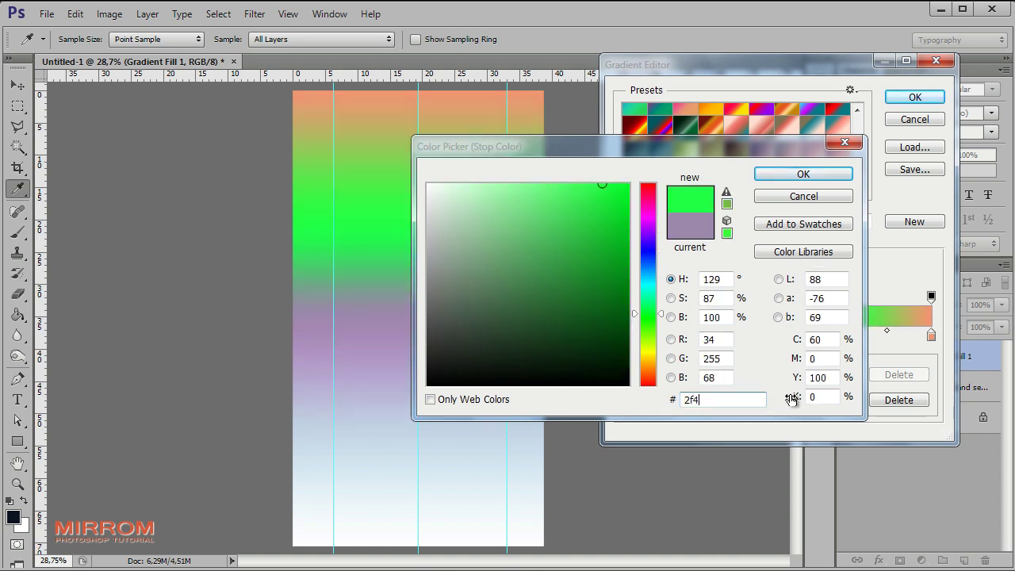
pyautogui.write('56e')
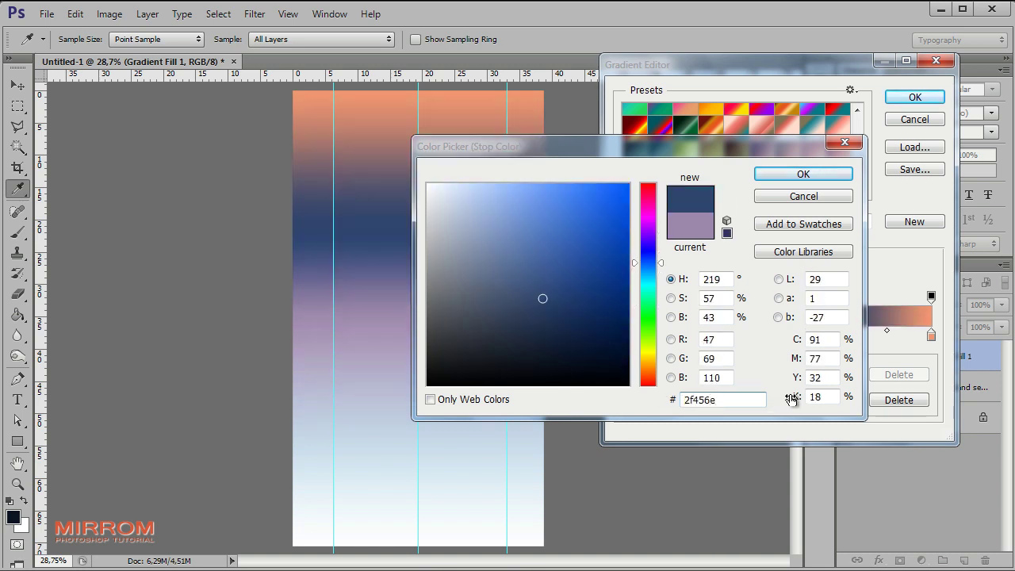
pyautogui.click(804, 173)
# - Enter 57 for a stop value and recolour the far-end stop navy 15253e
pyautogui.write('57')
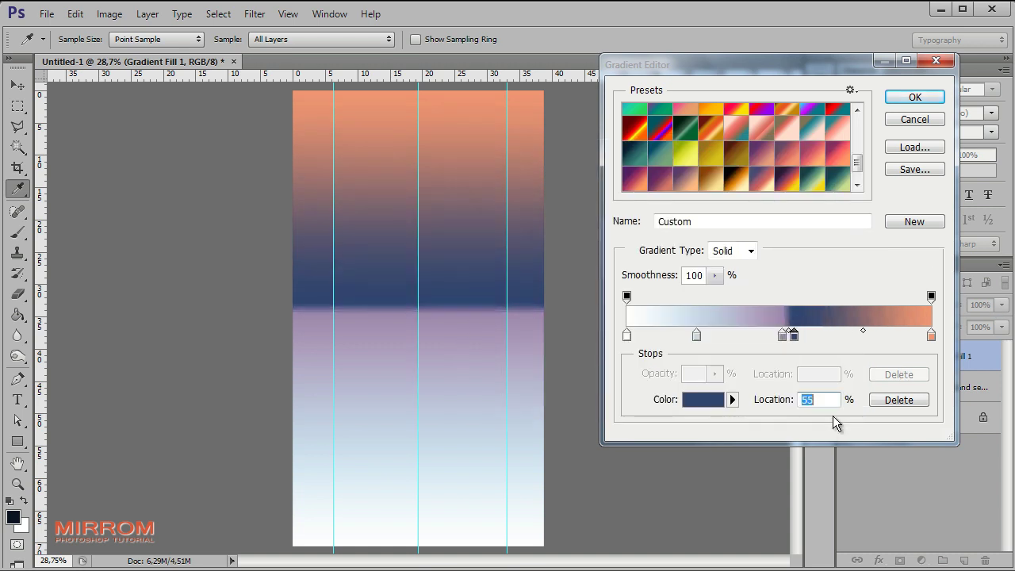
pyautogui.scroll(11, 833, 411)
pyautogui.scroll(7, 833, 408)
pyautogui.scroll(3, 834, 404)
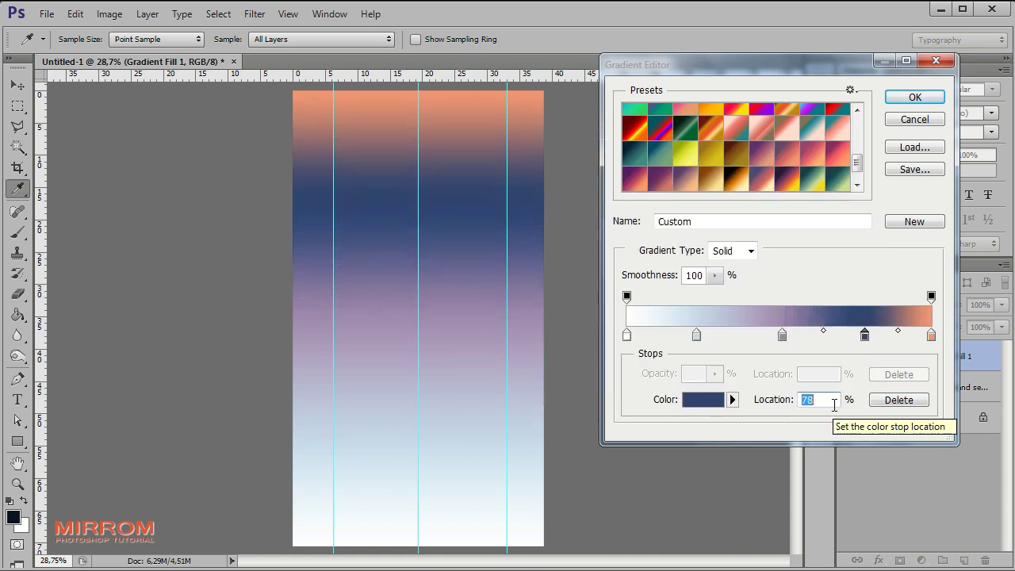
pyautogui.scroll(2, 835, 405)
pyautogui.click(931, 334)
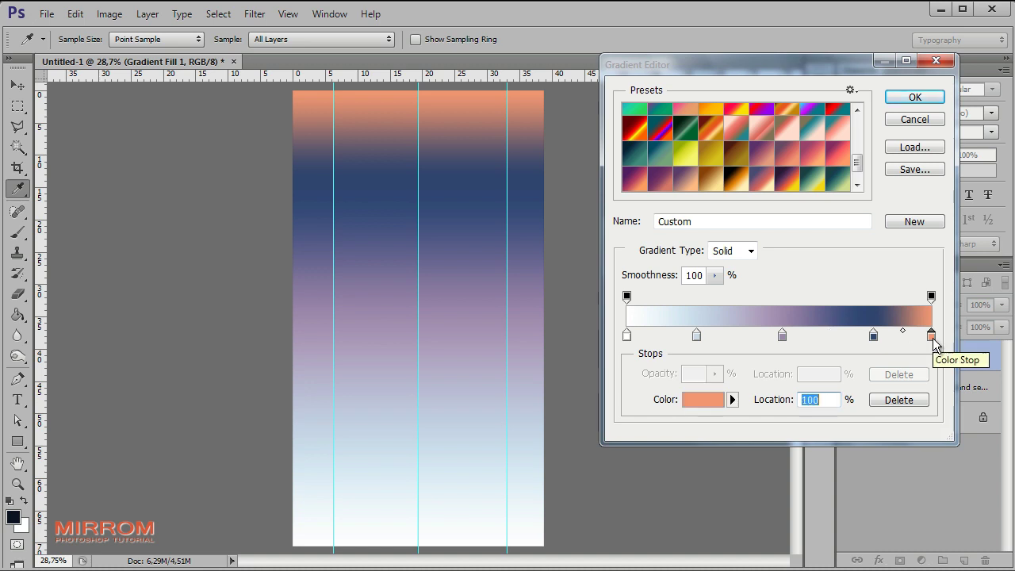
pyautogui.click(704, 401)
pyautogui.moveTo(763, 400); pyautogui.dragTo(657, 399)
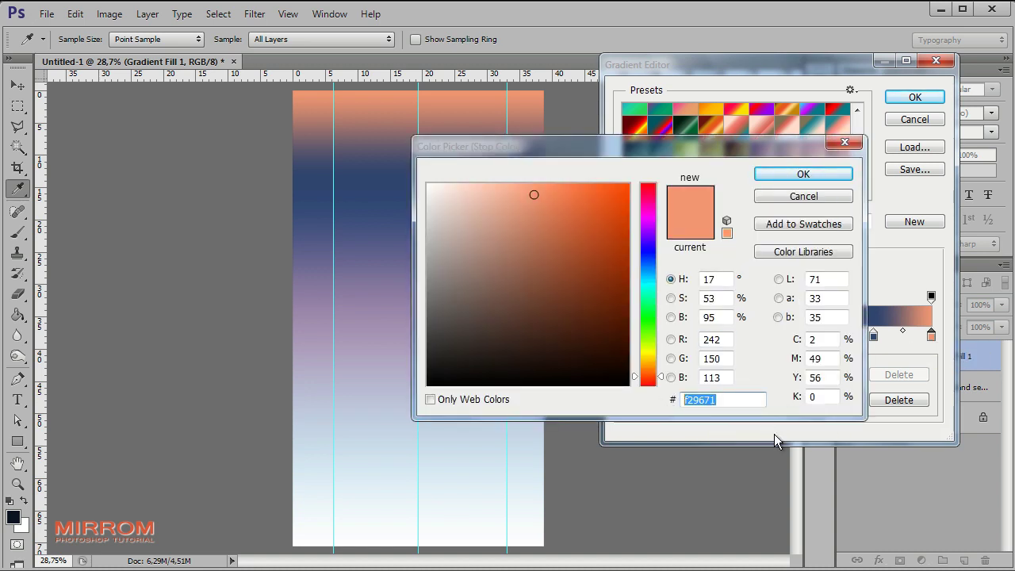
pyautogui.write('152')
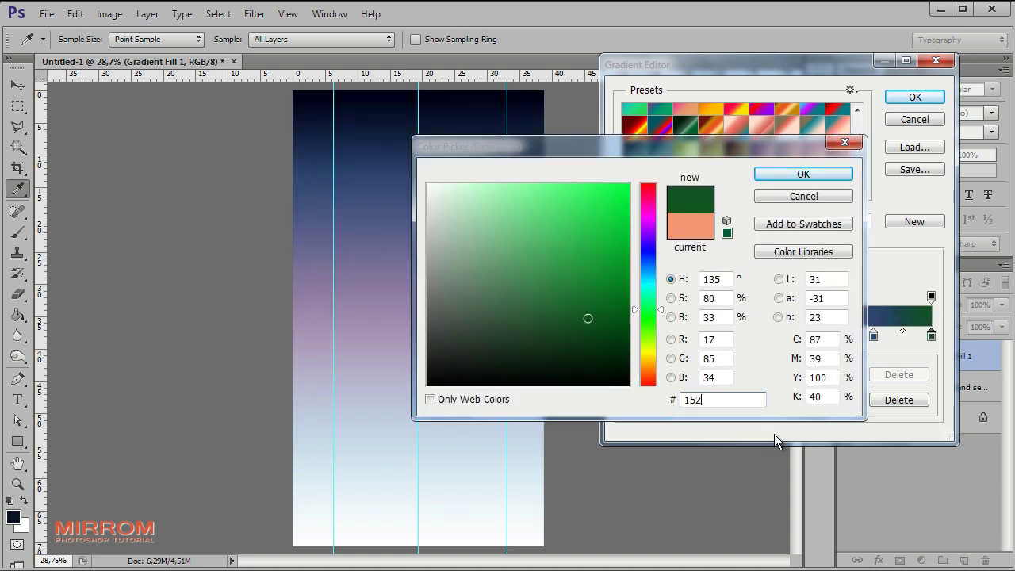
pyautogui.write('5')
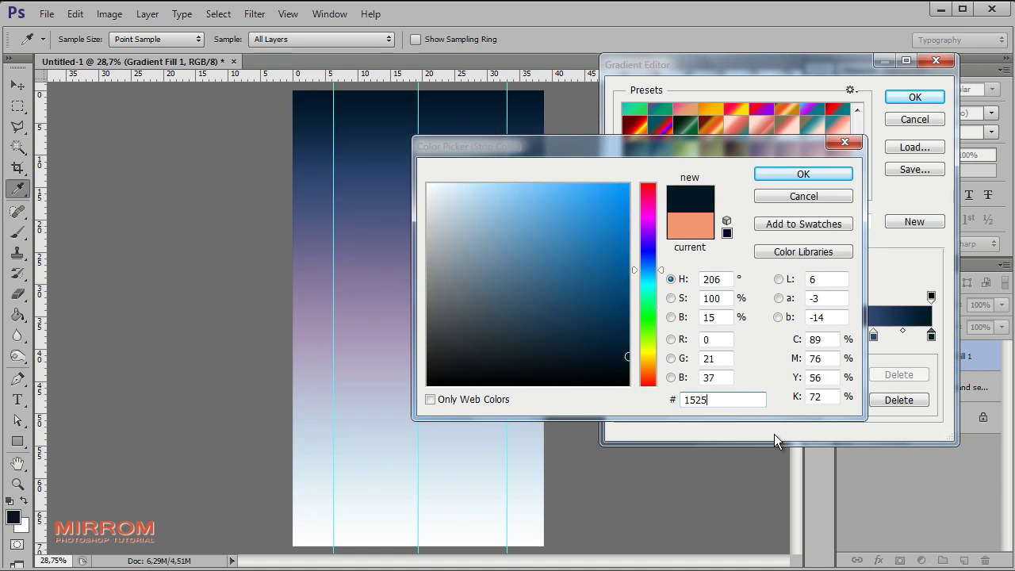
pyautogui.write('3e')
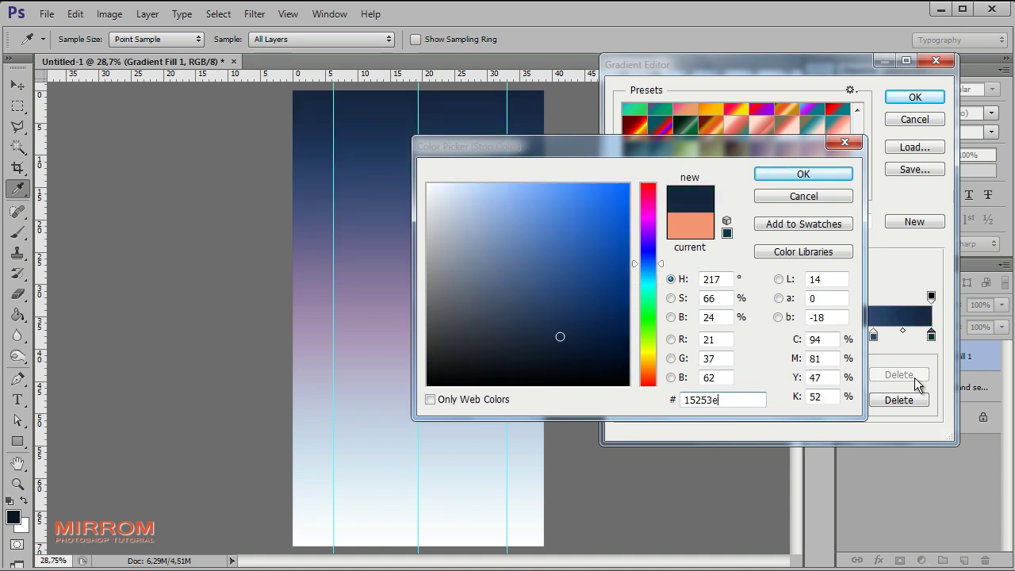
pyautogui.click(808, 173)
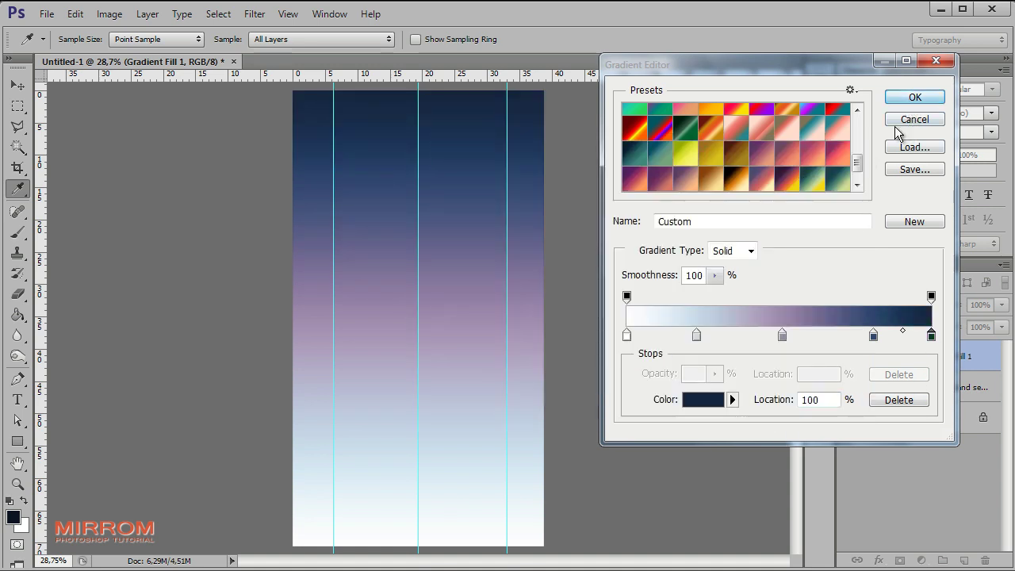
# - Apply the gradient fill and blend it over the sea in Linear Burn
pyautogui.click(912, 98)
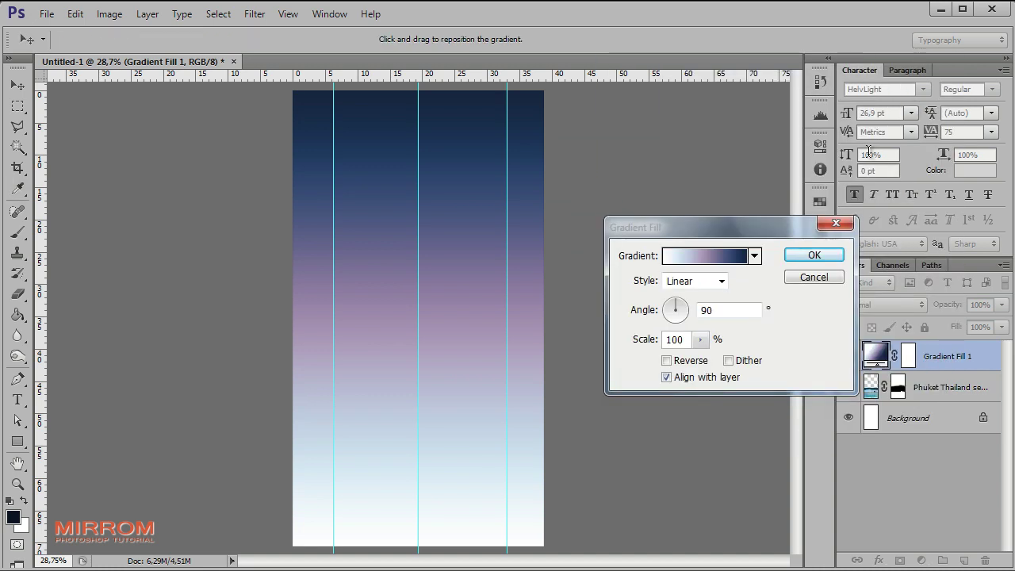
pyautogui.click(814, 256)
pyautogui.click(881, 304)
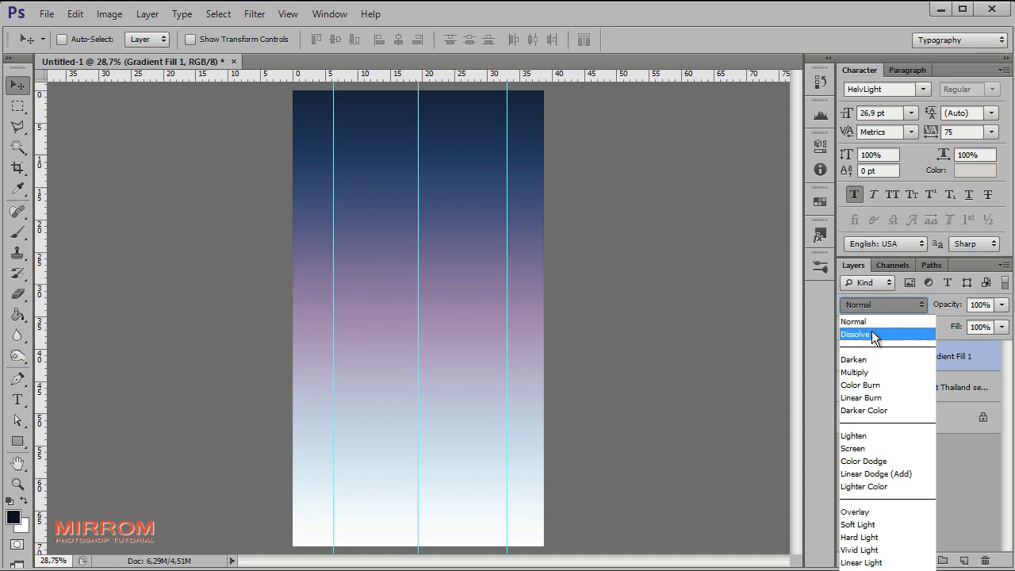
pyautogui.click(895, 397)
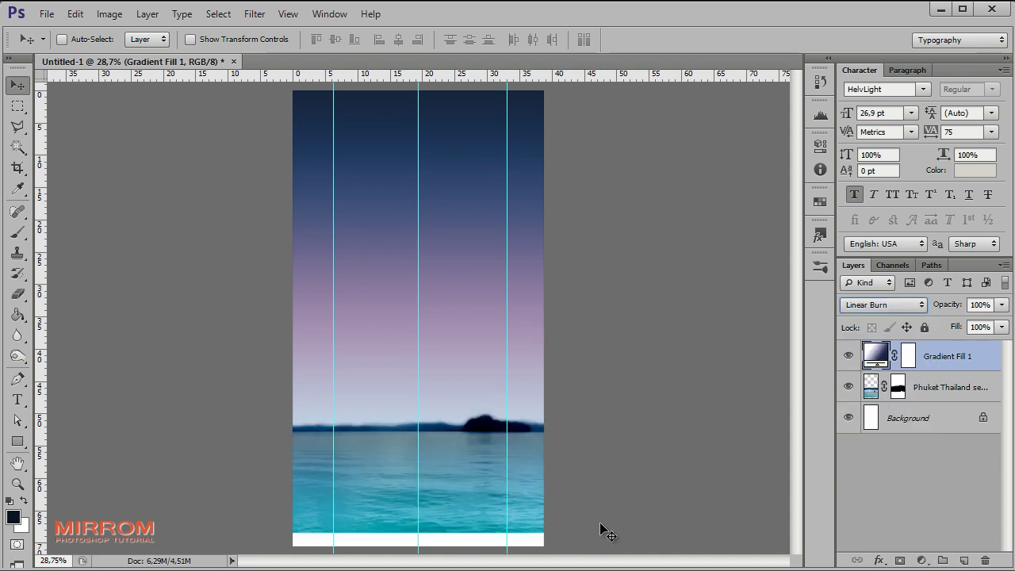
# - Add a second Gradient Fill layer and shift its dark and transparency stops leftward
pyautogui.click(925, 563)
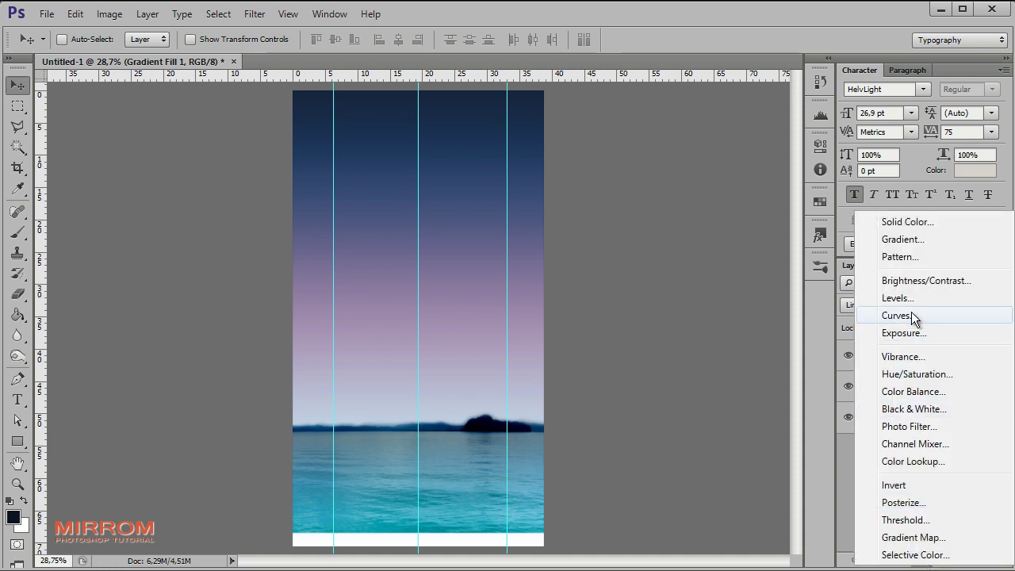
pyautogui.click(916, 247)
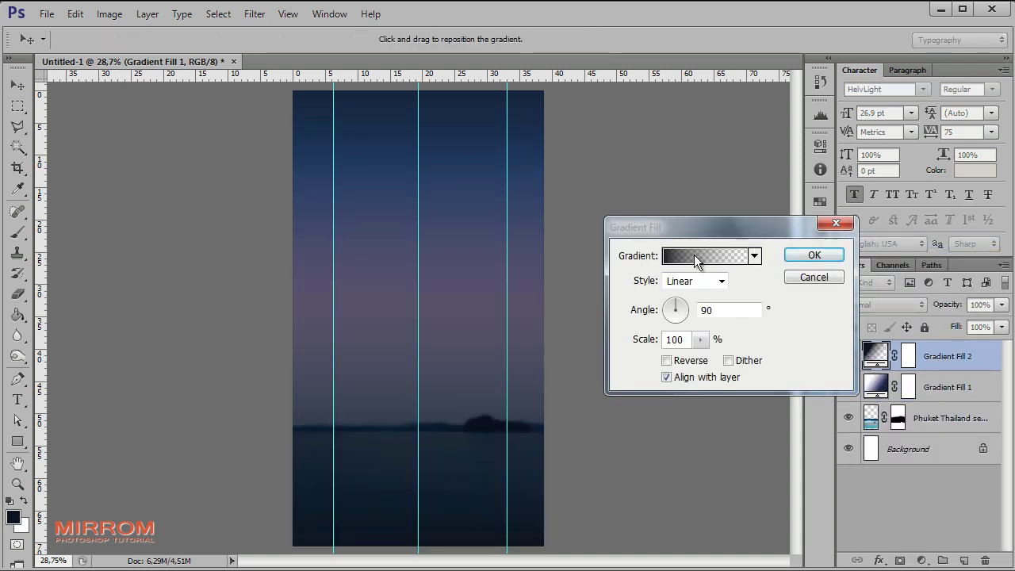
pyautogui.click(696, 263)
pyautogui.moveTo(932, 339); pyautogui.dragTo(921, 341)
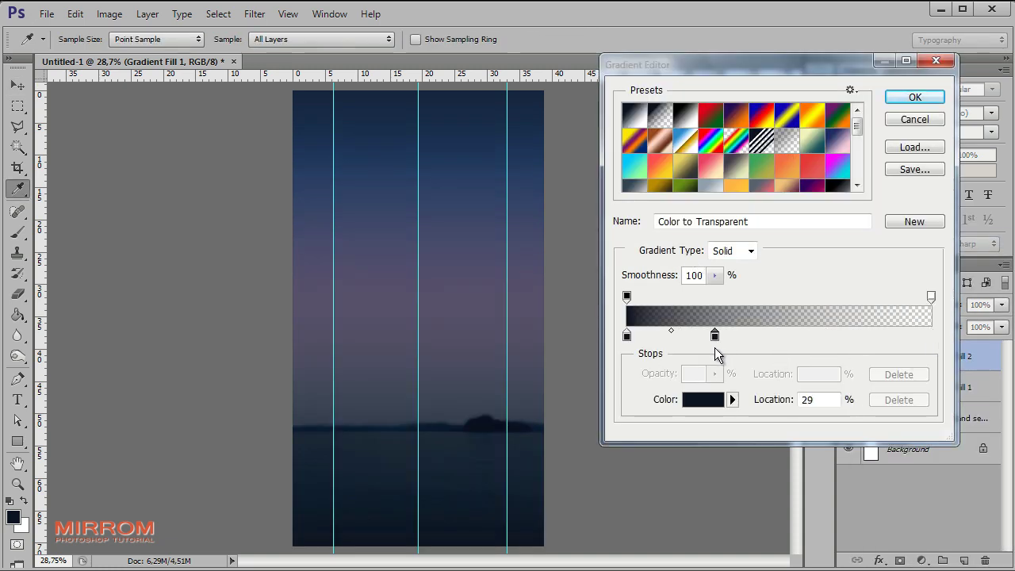
pyautogui.moveTo(716, 337); pyautogui.dragTo(700, 336)
pyautogui.moveTo(934, 300); pyautogui.dragTo(706, 311)
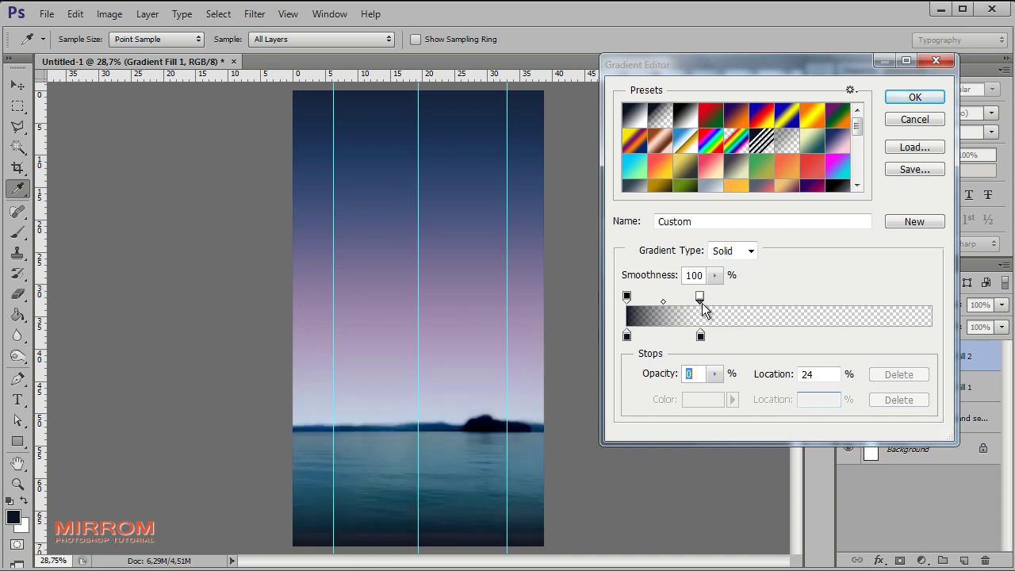
pyautogui.click(702, 337)
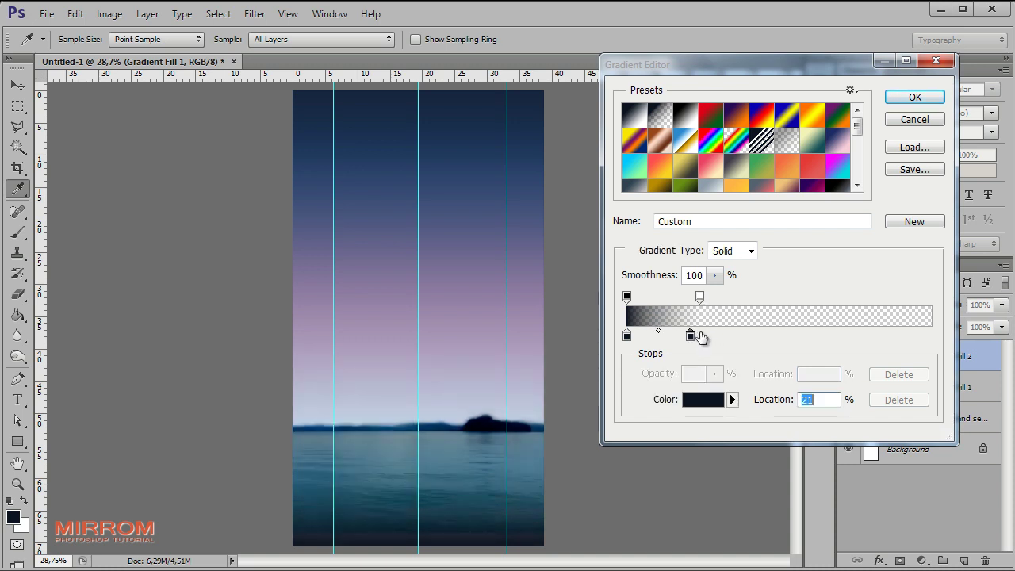
pyautogui.moveTo(700, 298); pyautogui.dragTo(684, 309)
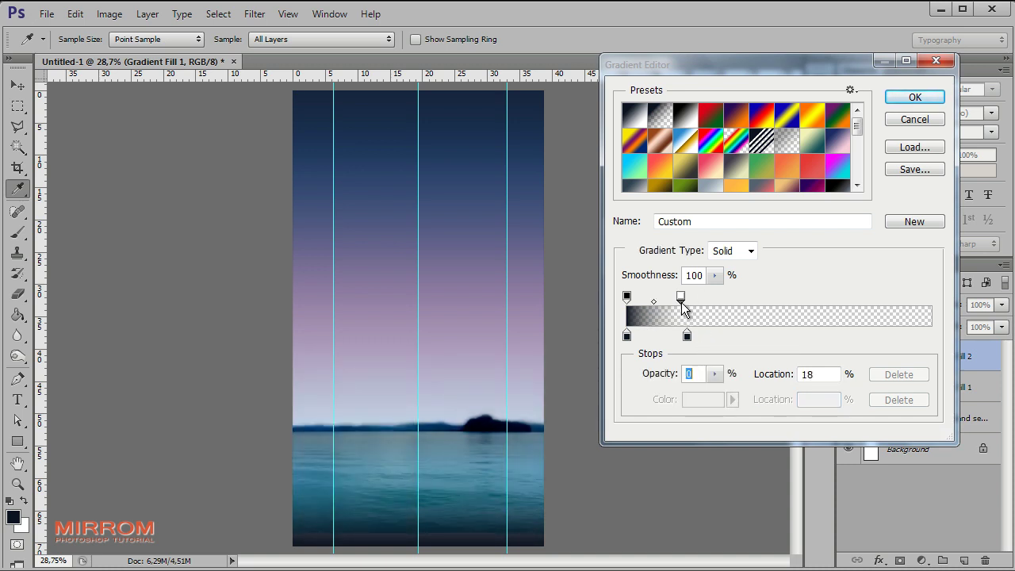
# - Fine-tune the stops so dark navy fades to transparent by about 20%
pyautogui.click(627, 336)
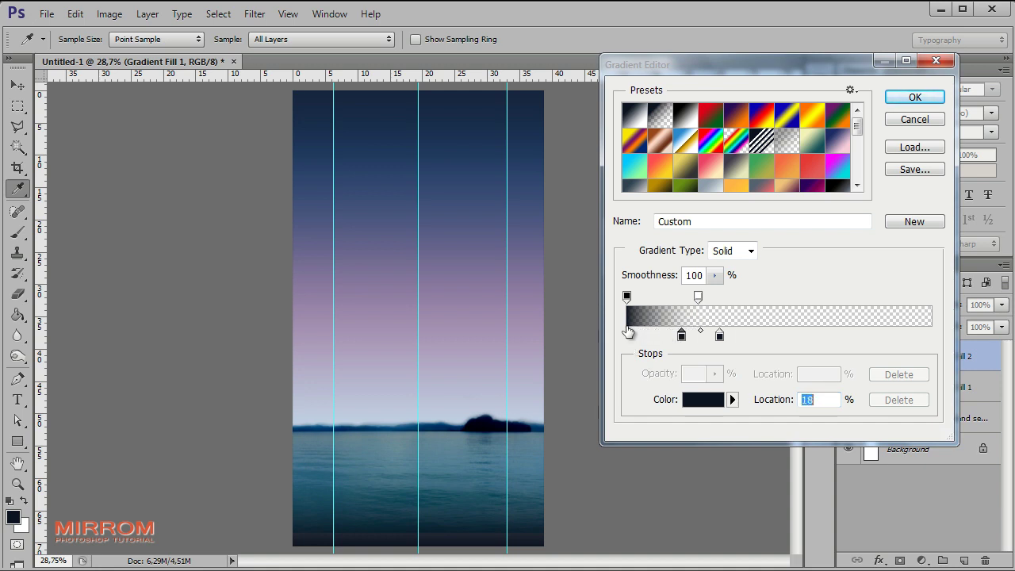
pyautogui.press('Up')
pyautogui.press('Up')
pyautogui.press('Up')
pyautogui.moveTo(627, 301)
pyautogui.mouseDown()
pyautogui.moveTo(665, 302)
pyautogui.moveTo(639, 294)
pyautogui.mouseUp()
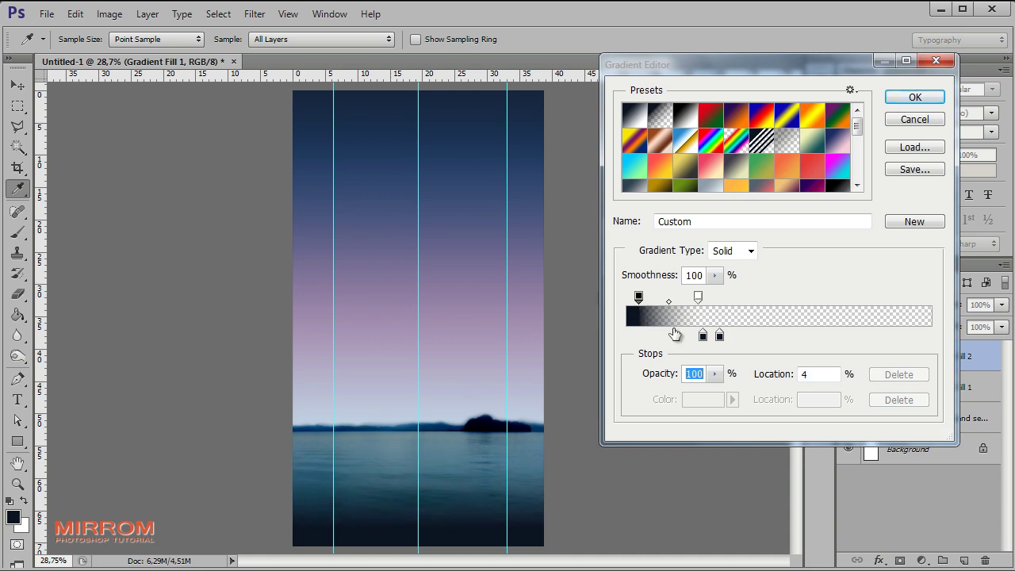
pyautogui.moveTo(703, 336); pyautogui.dragTo(653, 337)
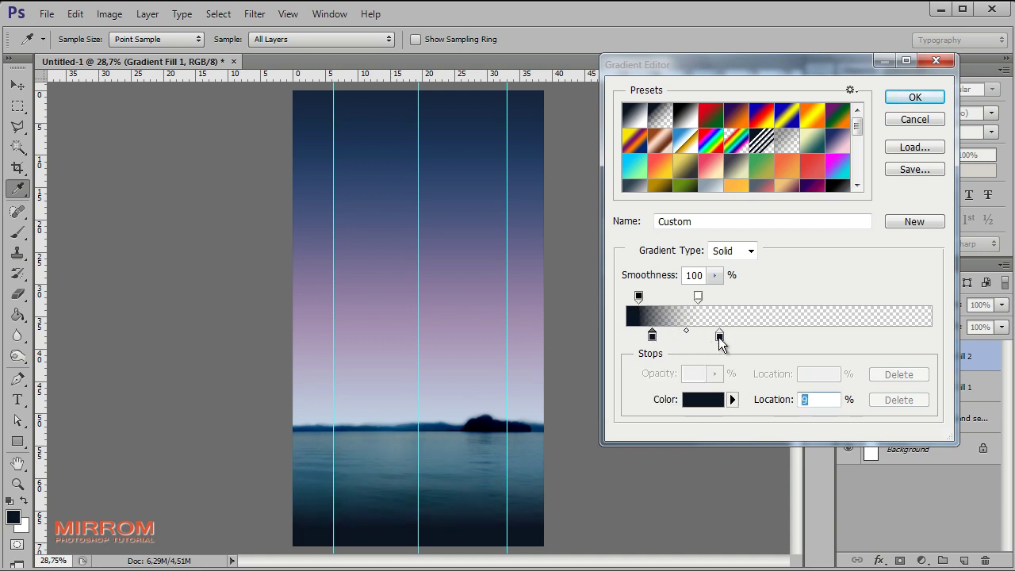
pyautogui.moveTo(719, 337); pyautogui.dragTo(687, 337)
pyautogui.click(699, 297)
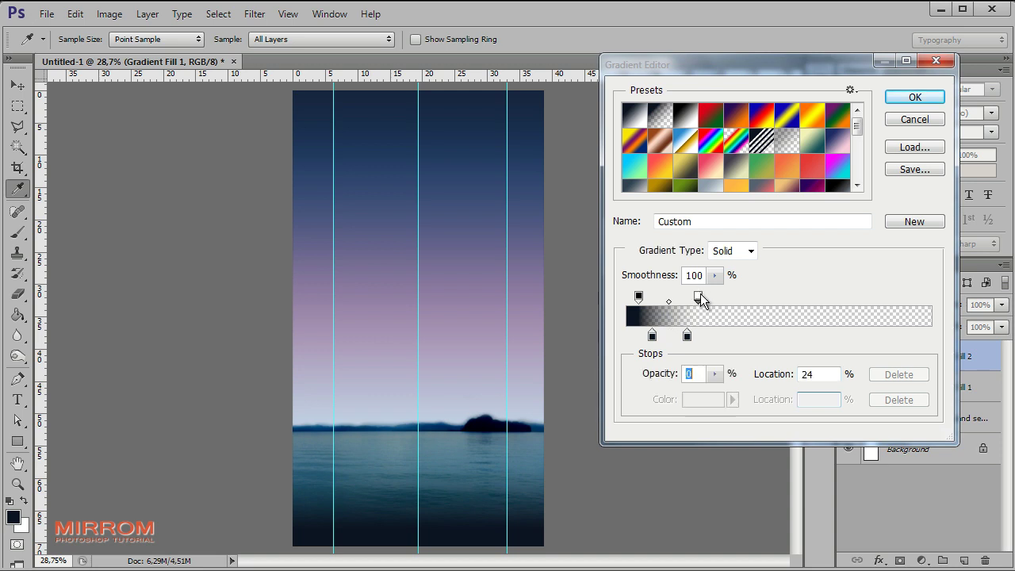
pyautogui.moveTo(698, 297); pyautogui.dragTo(688, 297)
pyautogui.click(687, 336)
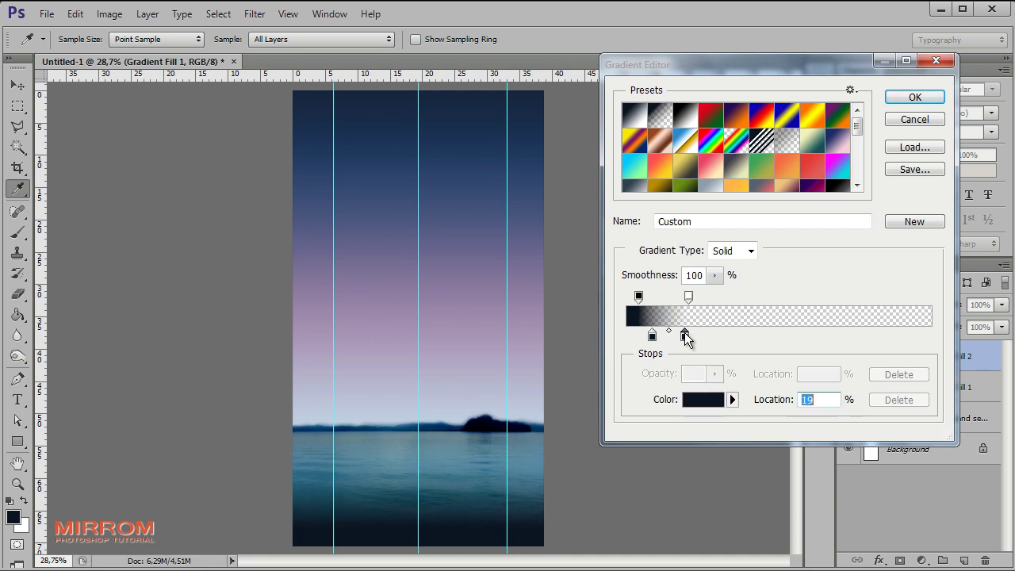
pyautogui.moveTo(652, 337); pyautogui.dragTo(644, 336)
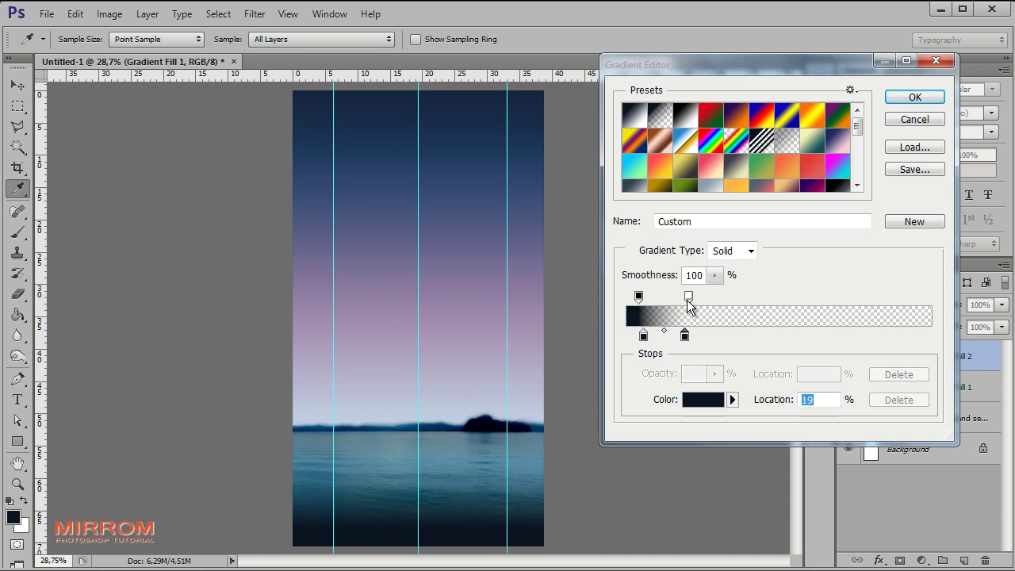
pyautogui.click(688, 298)
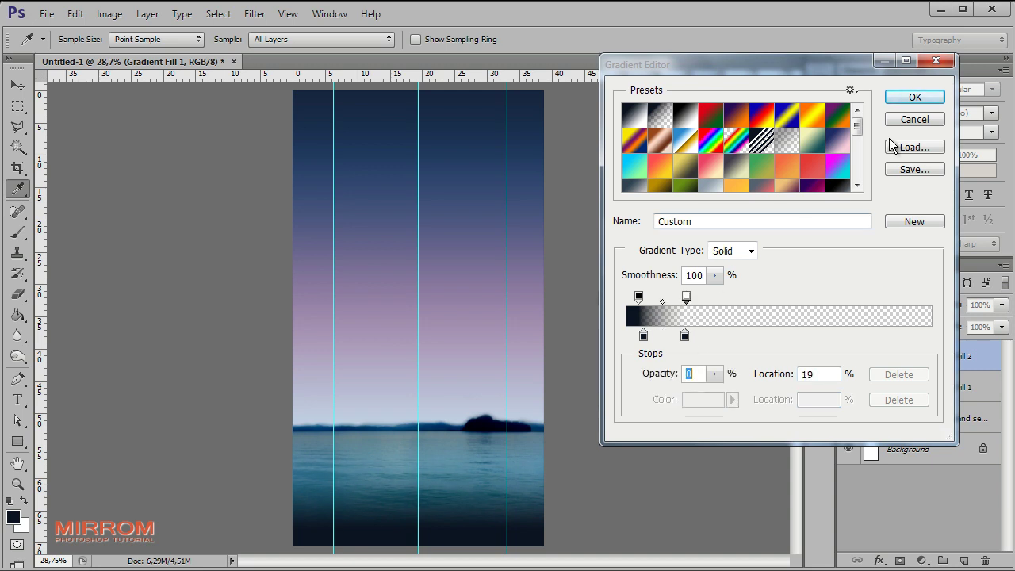
# - Apply Gradient Fill 2 and set its blend mode to Multiply
pyautogui.click(904, 98)
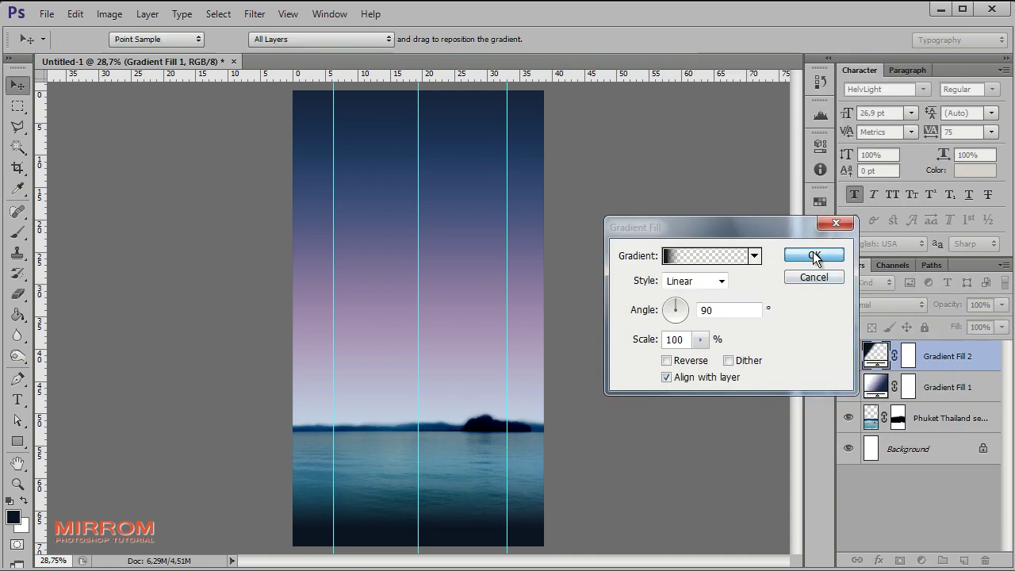
pyautogui.click(814, 256)
pyautogui.click(918, 309)
pyautogui.click(894, 373)
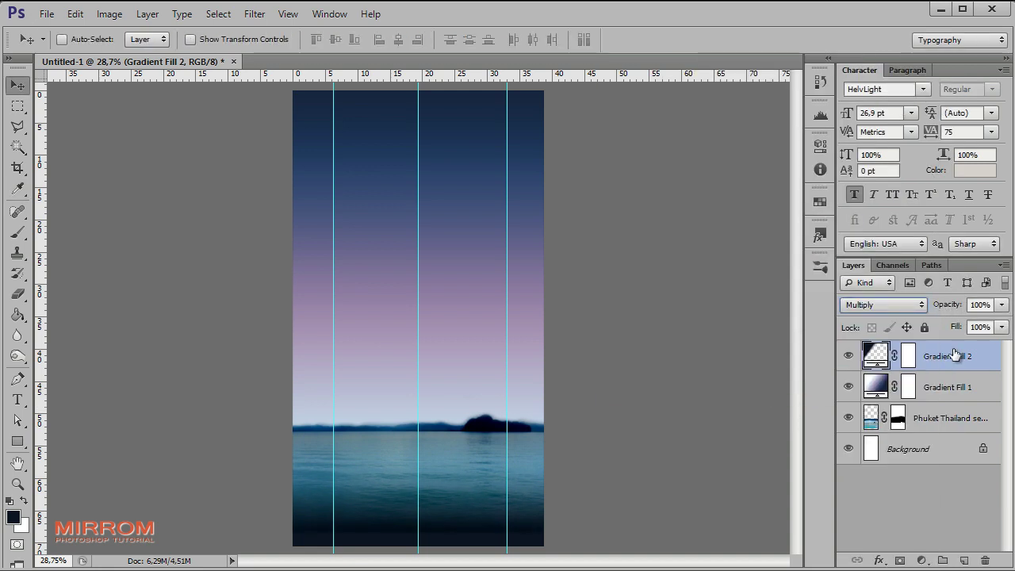
# - Stamp a white cloud brush on a new layer and move it to the sky's right edge
pyautogui.press('x')
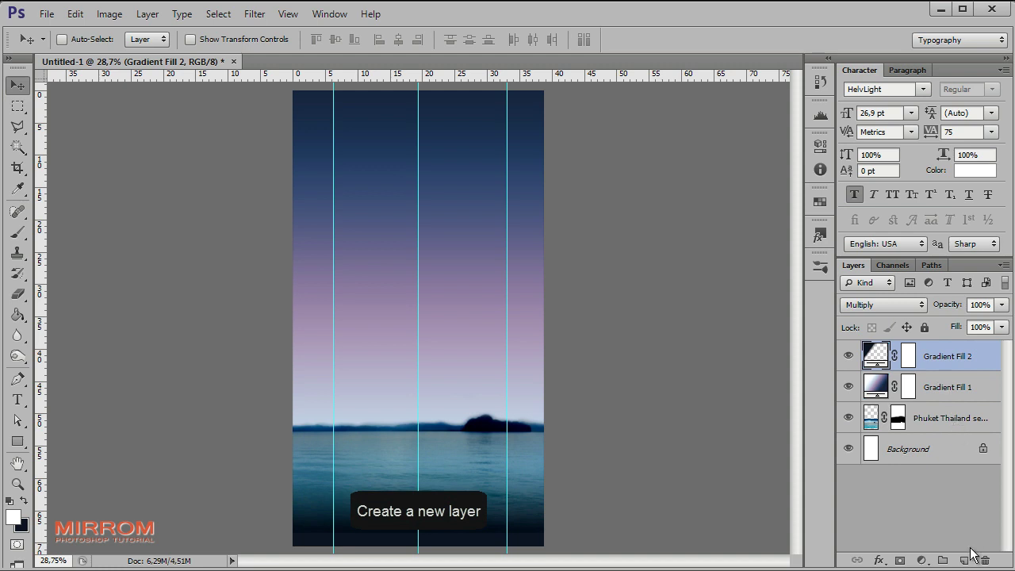
pyautogui.click(967, 561)
pyautogui.press('b')
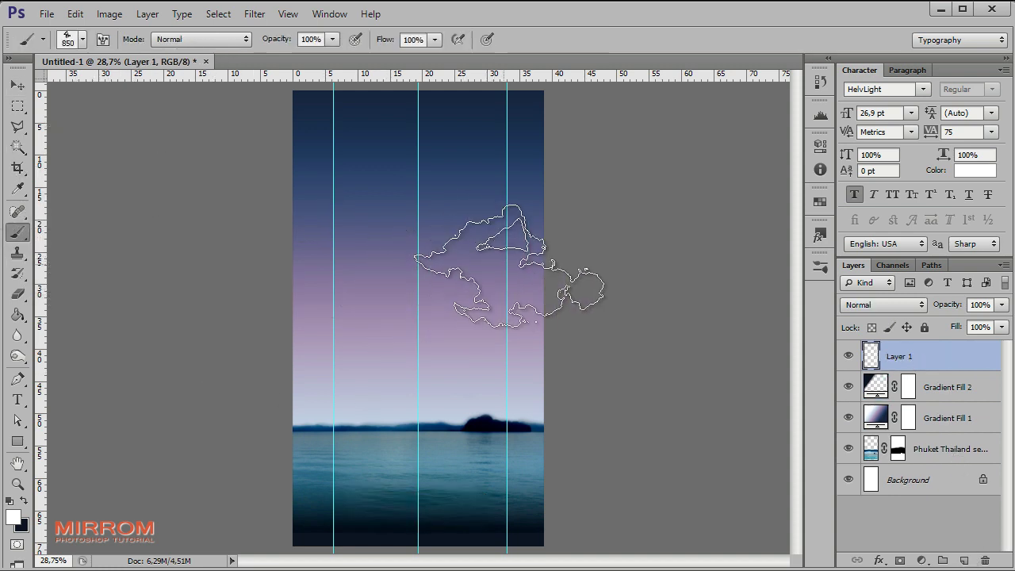
pyautogui.click(435, 255)
pyautogui.press('v')
pyautogui.moveTo(470, 282)
pyautogui.mouseDown()
pyautogui.moveTo(565, 283)
pyautogui.moveTo(575, 273)
pyautogui.mouseUp()
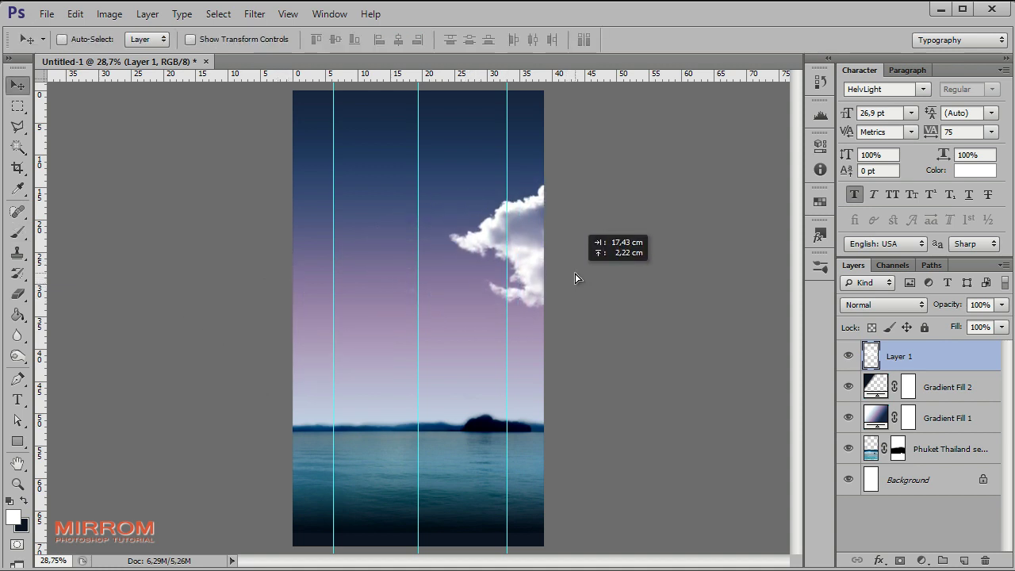
# - Duplicate the cloud layer and move the copy to the left edge
pyautogui.hotkey('ctrl', 'j')
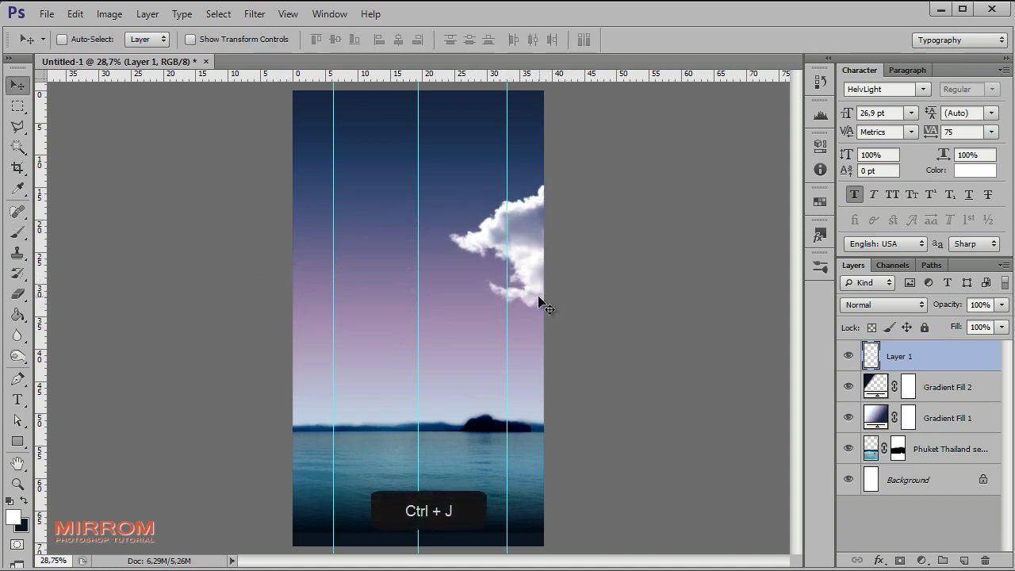
pyautogui.moveTo(540, 302); pyautogui.dragTo(271, 318)
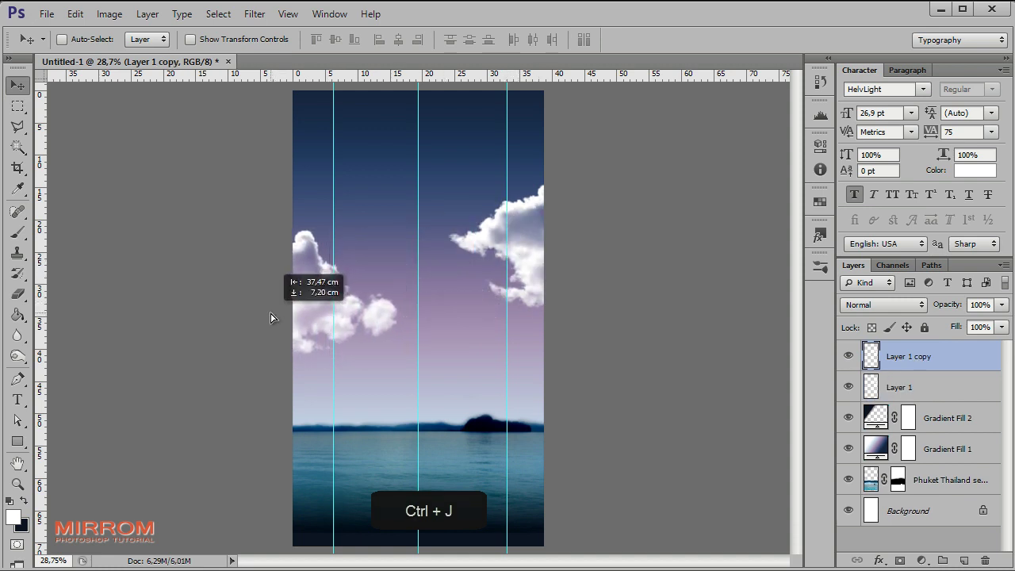
pyautogui.moveTo(359, 321); pyautogui.dragTo(350, 321)
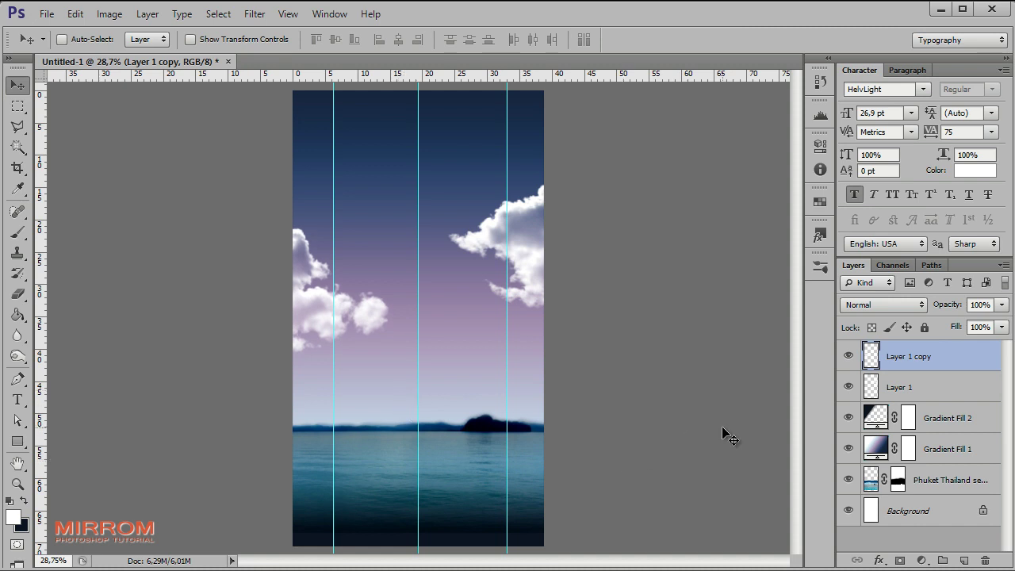
# - Set Layer 1 to Soft Light and lower its opacity to about 19%
pyautogui.click(883, 304)
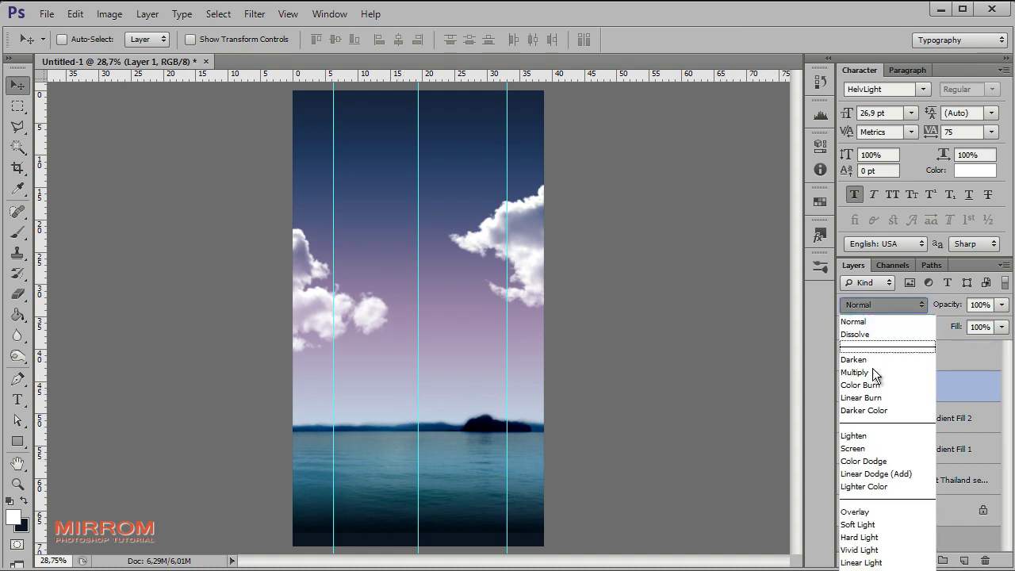
pyautogui.click(865, 512)
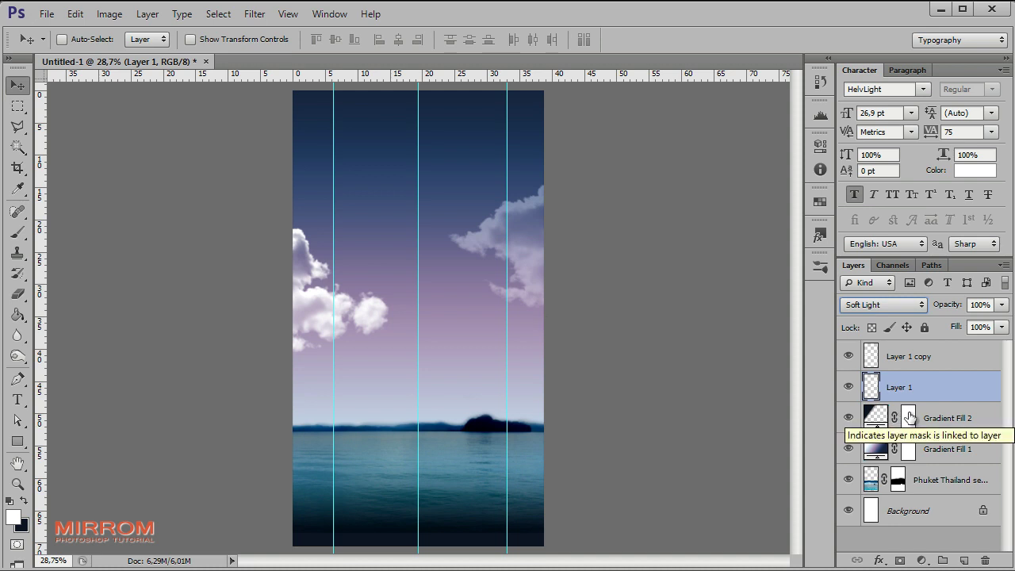
pyautogui.moveTo(955, 306)
pyautogui.mouseDown()
pyautogui.moveTo(936, 304)
pyautogui.moveTo(998, 318)
pyautogui.mouseUp()
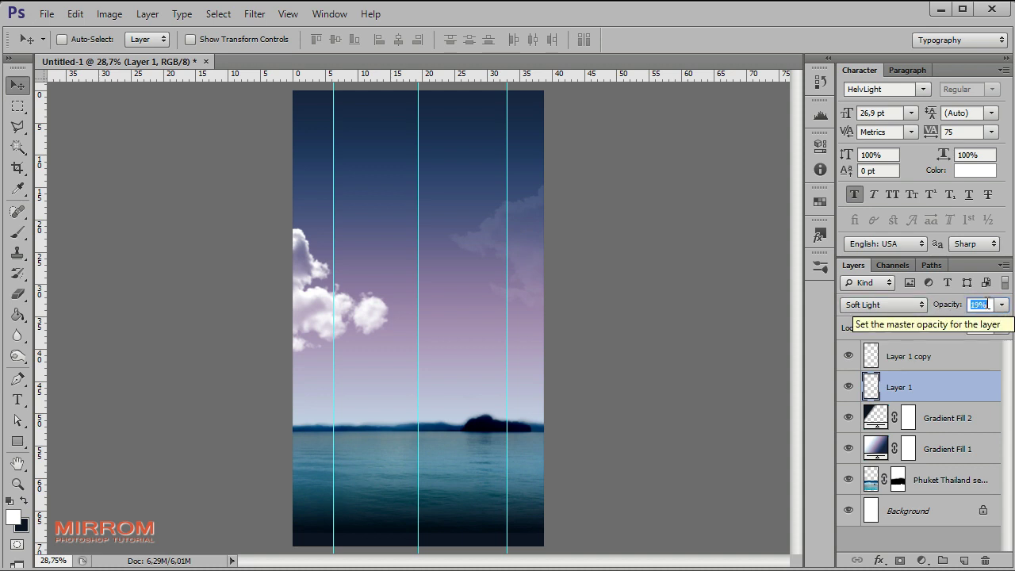
# - Set Layer 1 copy to Soft Light at 27% opacity
pyautogui.click(947, 357)
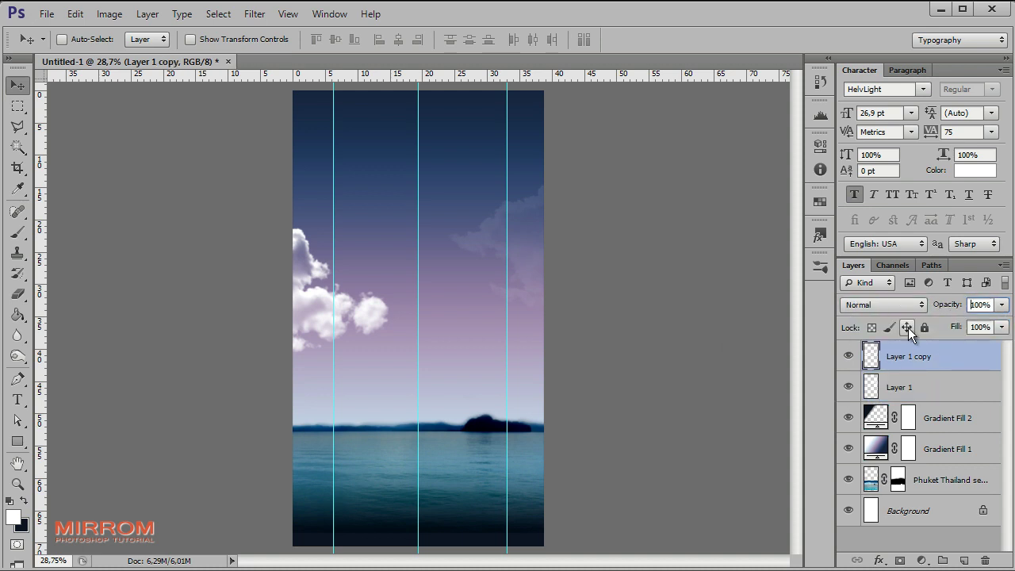
pyautogui.click(883, 305)
pyautogui.click(890, 526)
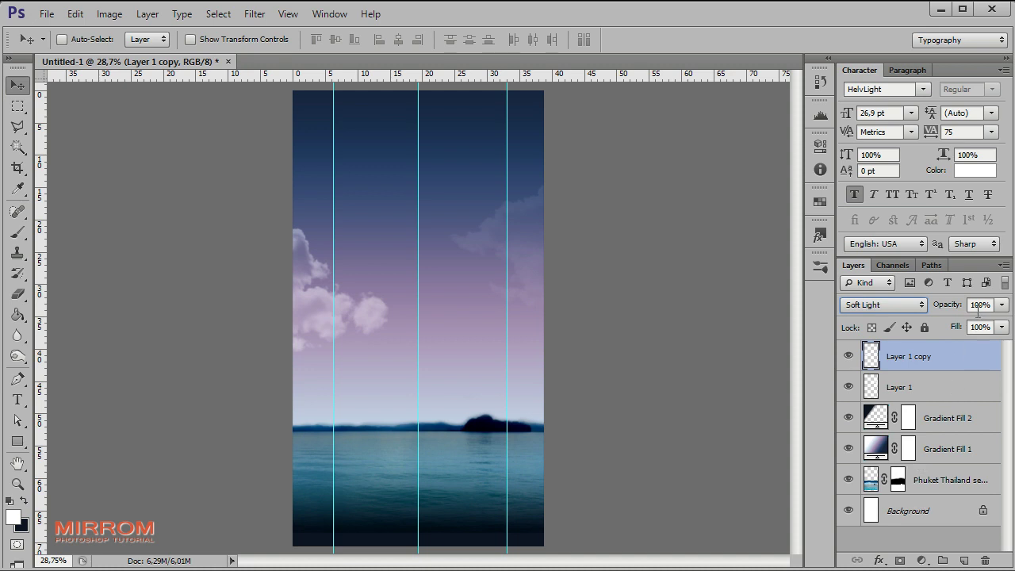
pyautogui.moveTo(952, 308); pyautogui.dragTo(886, 314)
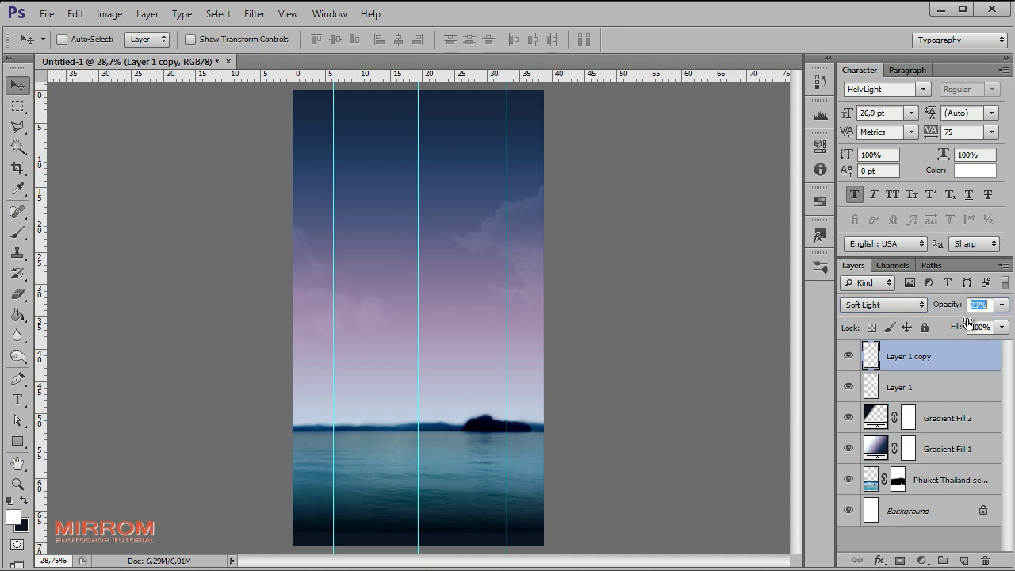
pyautogui.moveTo(968, 322); pyautogui.dragTo(946, 308)
pyautogui.write('27')
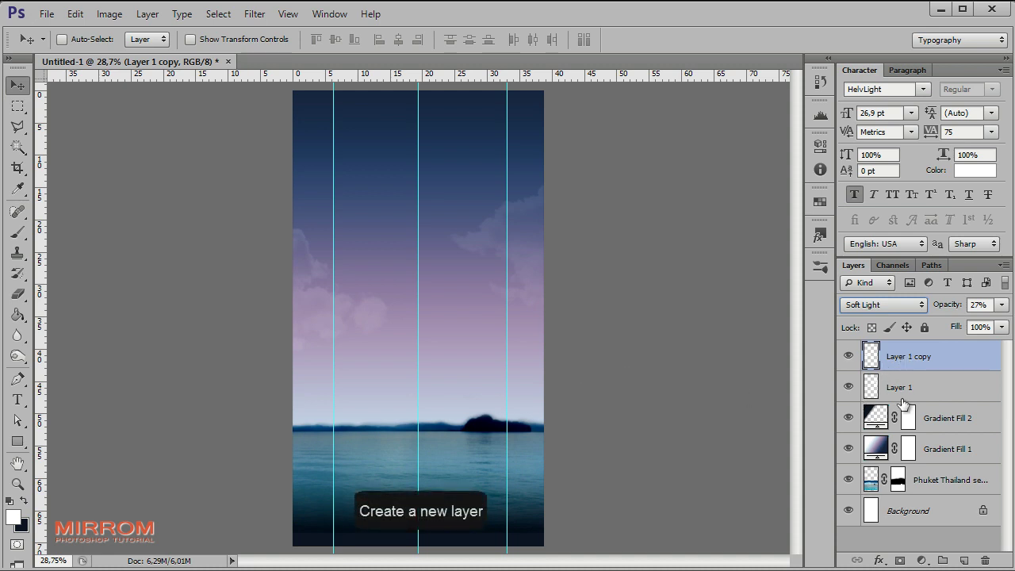
# - On a new layer, load the star brush set and use a large star brush, shrunk down
pyautogui.click(964, 561)
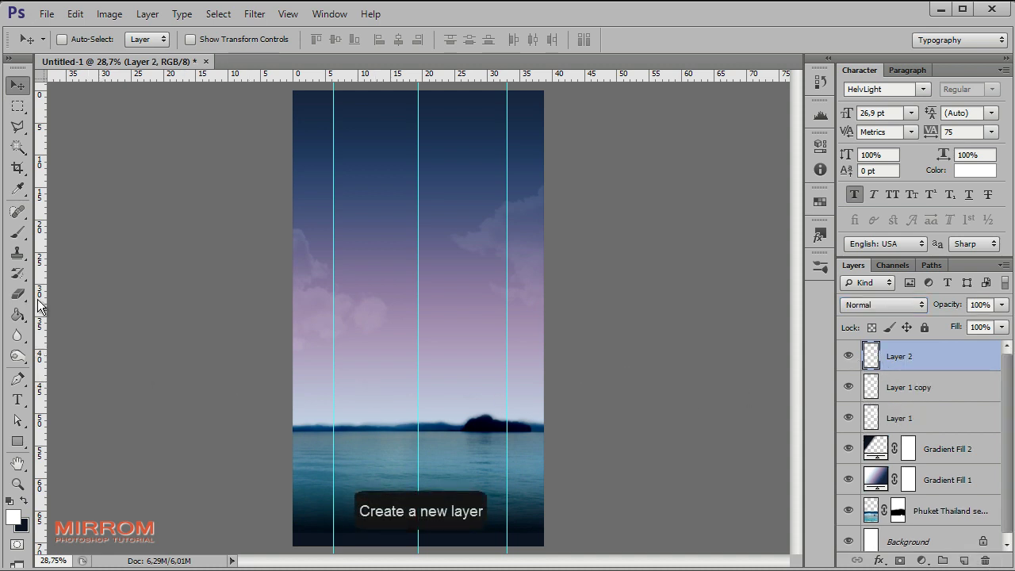
pyautogui.click(17, 232)
pyautogui.click(82, 38)
pyautogui.click(257, 70)
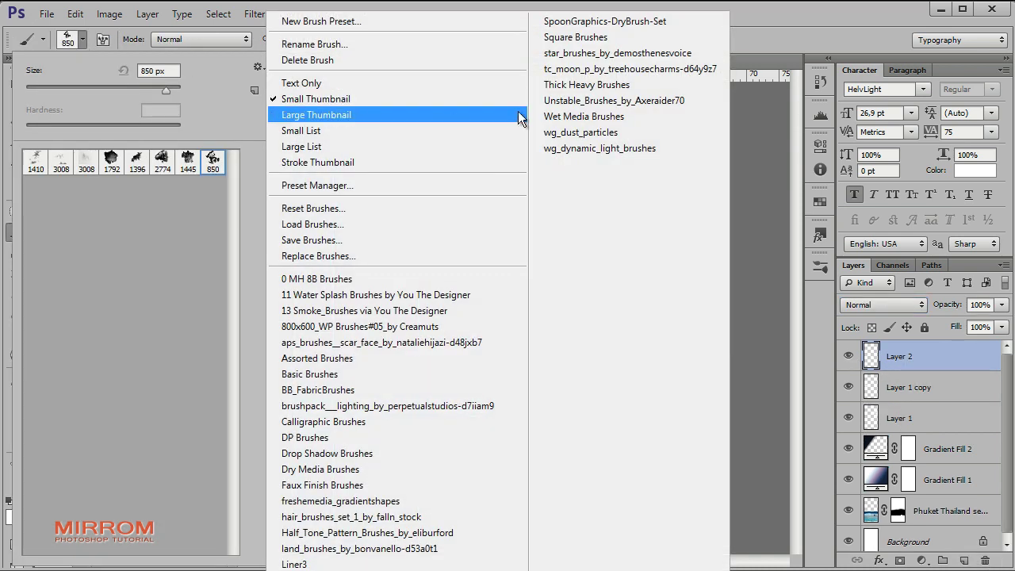
pyautogui.click(601, 61)
pyautogui.click(421, 233)
pyautogui.click(60, 162)
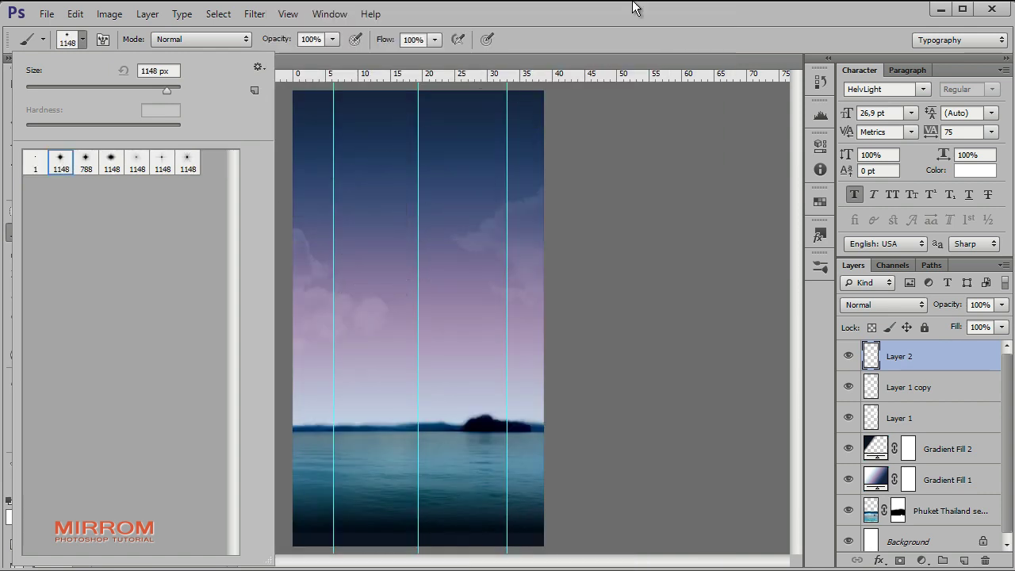
pyautogui.click(396, 191)
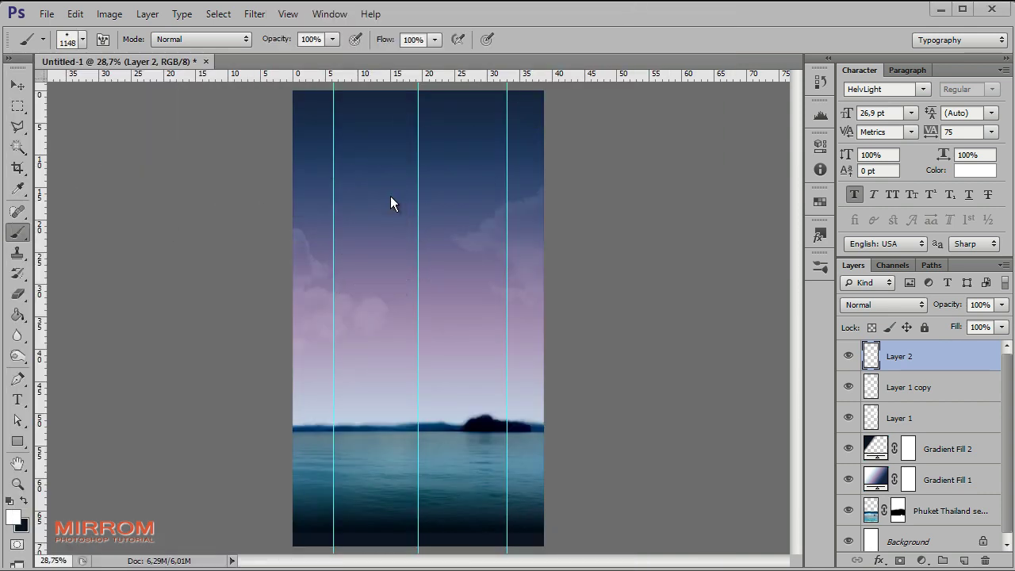
pyautogui.press('[')
pyautogui.press('[')
pyautogui.press('[')
pyautogui.press('[')
pyautogui.press('[')
pyautogui.press('[')
pyautogui.press('[')
pyautogui.press('[')
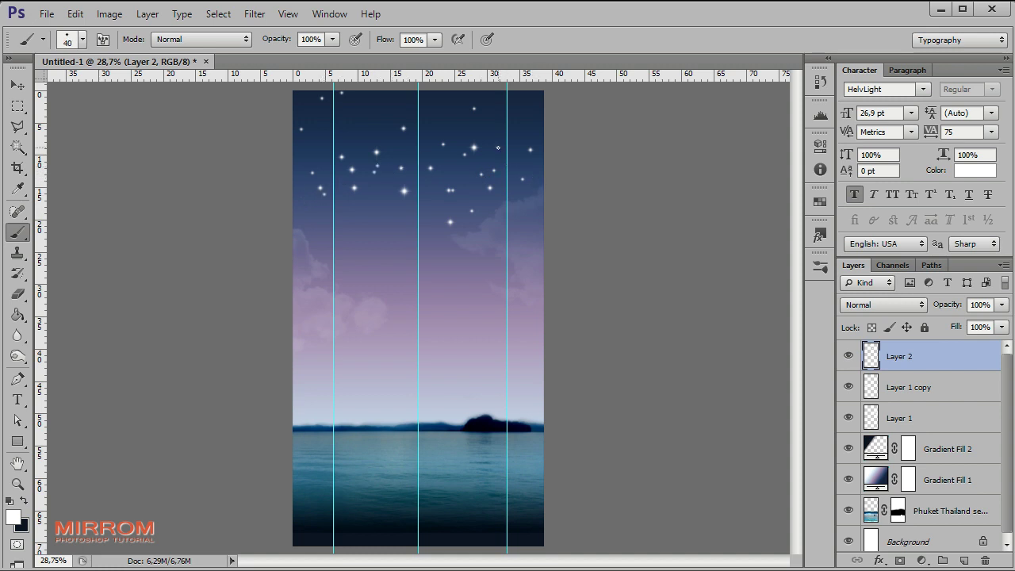
# - Blend the stars in Overlay, add a smaller repositioned copy, then add empty Layer 3
pyautogui.click(866, 305)
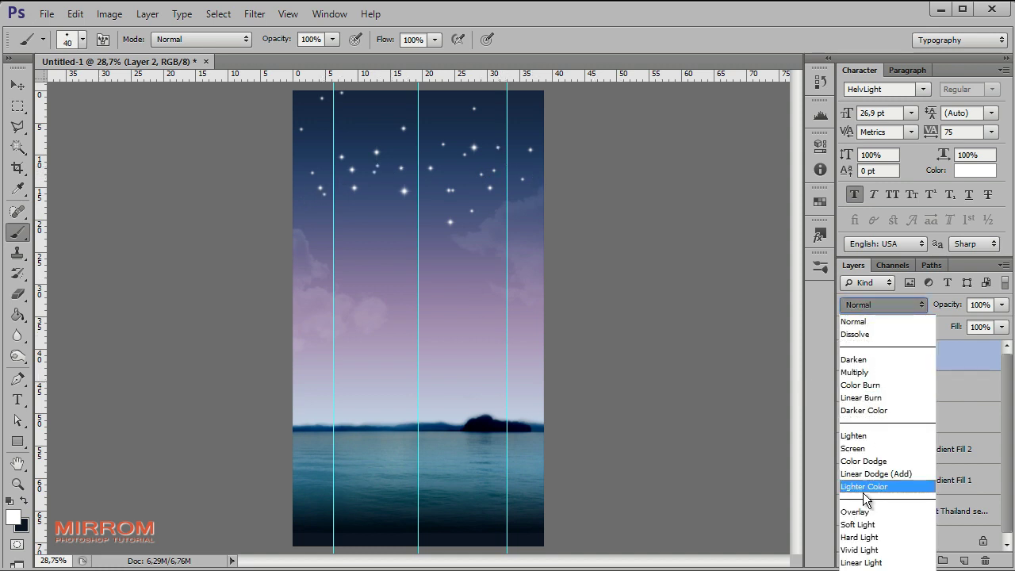
pyautogui.click(869, 520)
pyautogui.hotkey('ctrl', 'j')
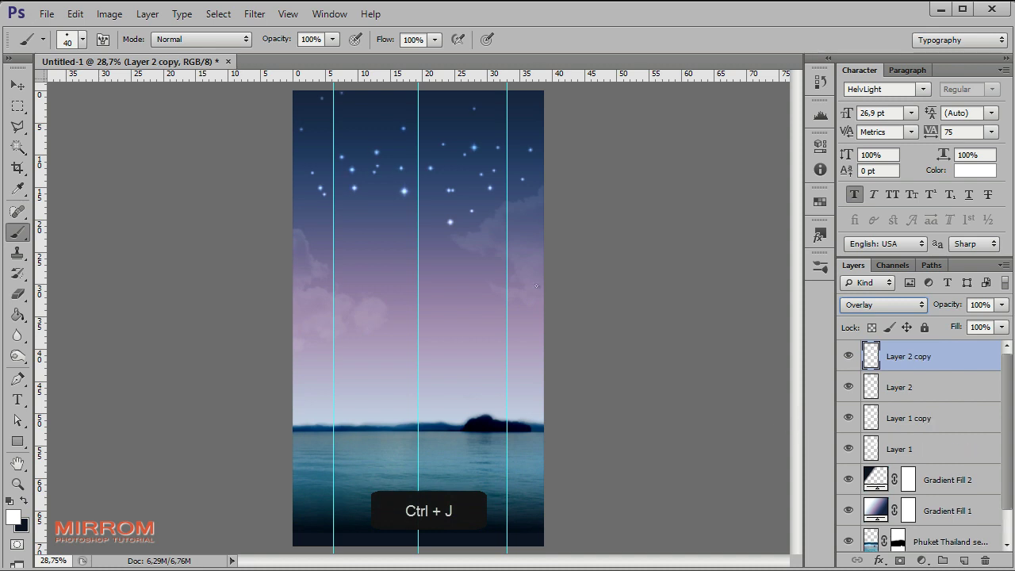
pyautogui.hotkey('ctrl', 't')
pyautogui.moveTo(573, 272); pyautogui.dragTo(398, 181)
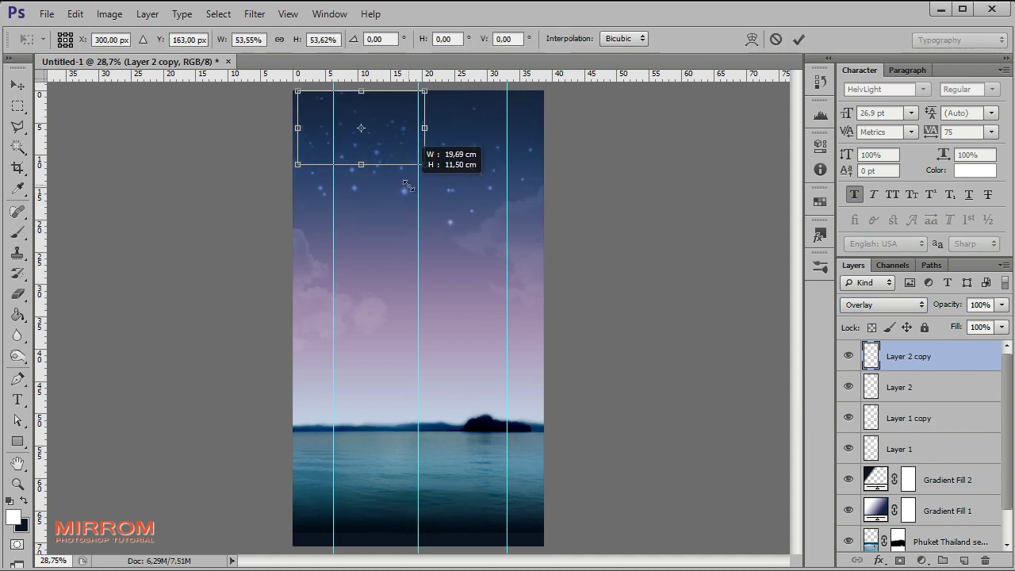
pyautogui.click(799, 39)
pyautogui.press('b')
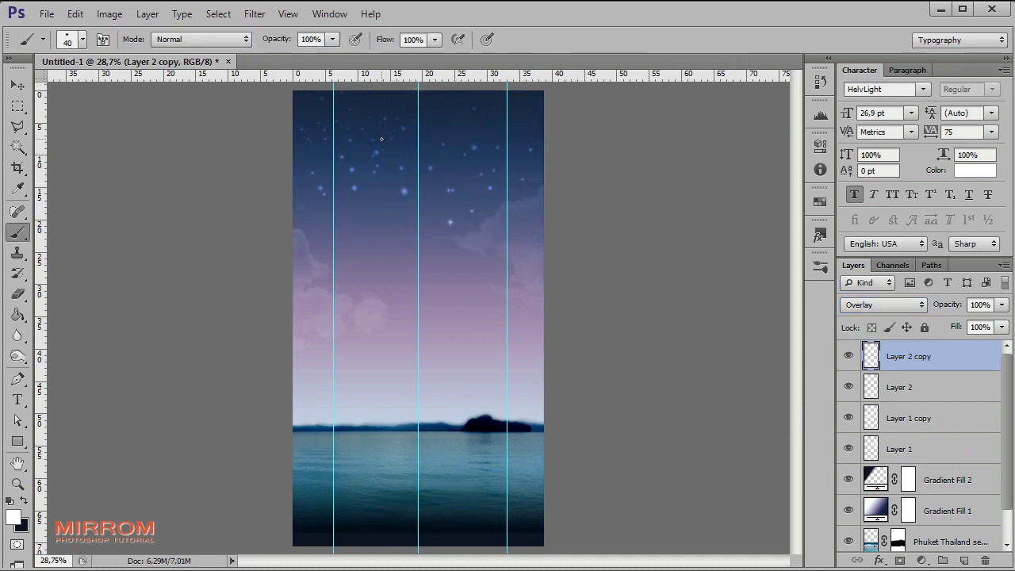
pyautogui.press('v')
pyautogui.moveTo(381, 138); pyautogui.dragTo(396, 165)
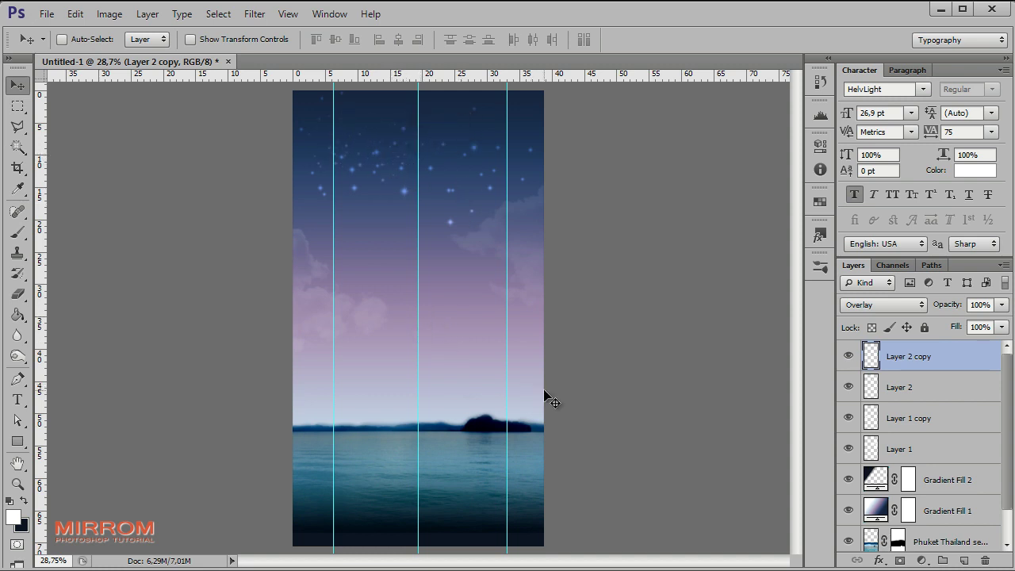
pyautogui.click(964, 560)
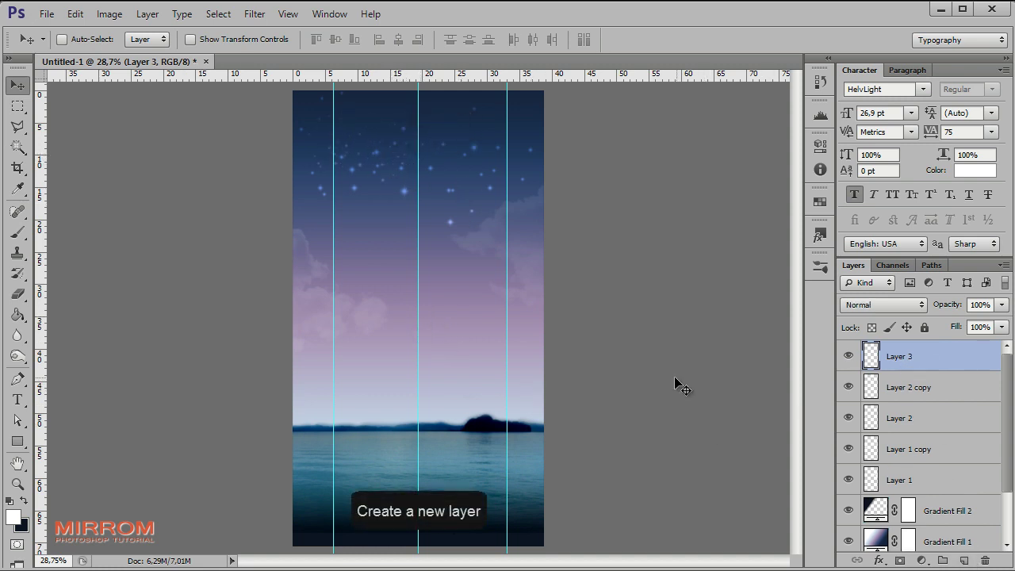
# - Load the wg_dust_particles brush set and pick its first dust brush
pyautogui.click(16, 233)
pyautogui.click(73, 39)
pyautogui.click(257, 67)
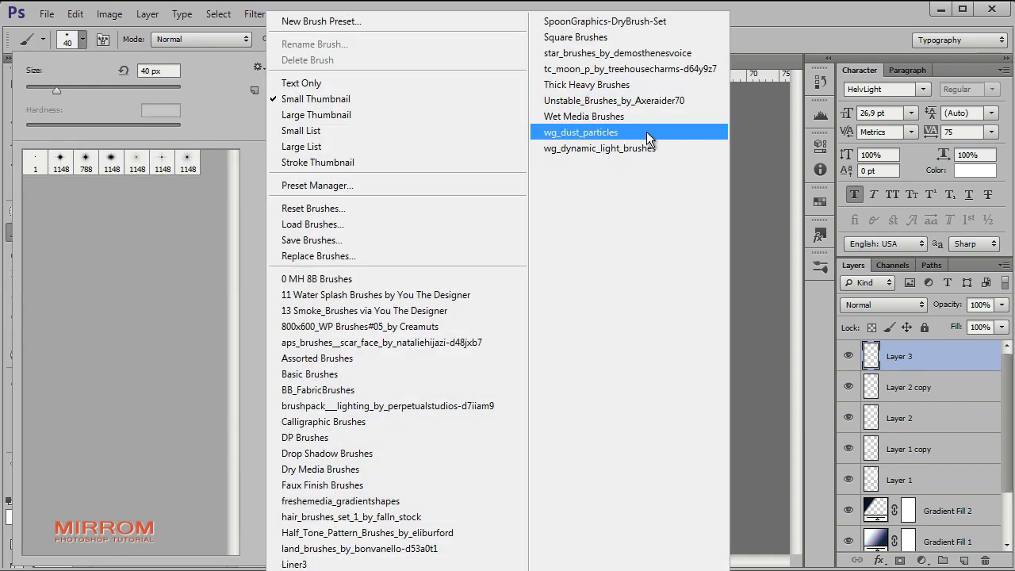
pyautogui.click(646, 132)
pyautogui.click(458, 231)
pyautogui.click(35, 167)
# - Paint white dust along the top of the sky at size 1000, blending Layer 3 as Overlay
pyautogui.press('Return')
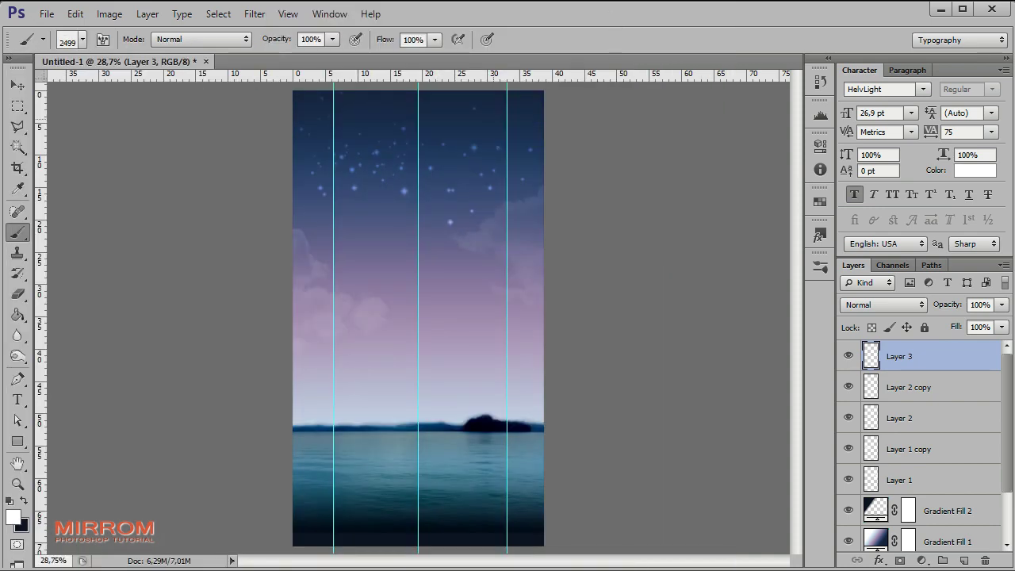
pyautogui.press('[')
pyautogui.press('[')
pyautogui.press('[')
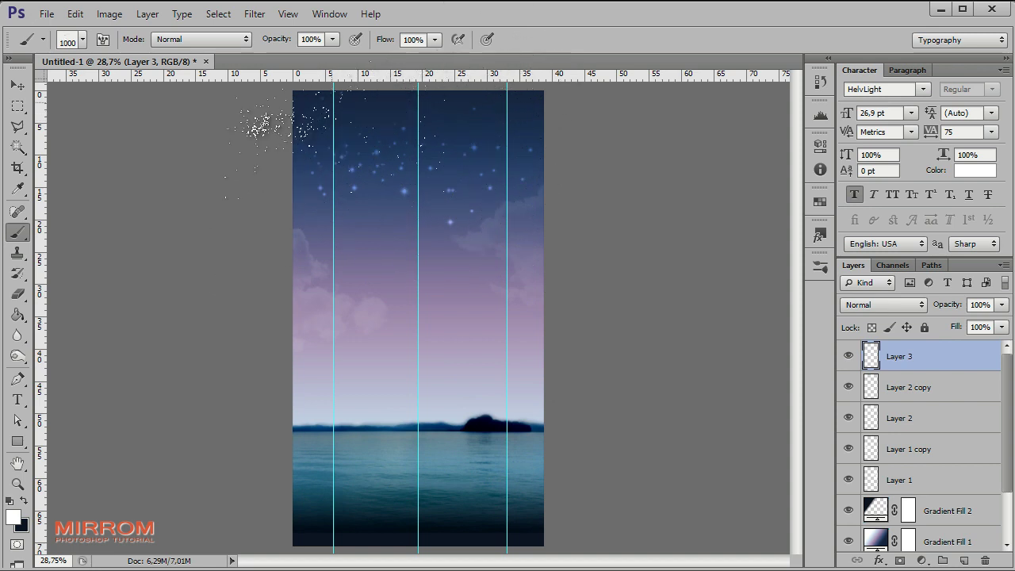
pyautogui.moveTo(274, 111); pyautogui.dragTo(514, 107)
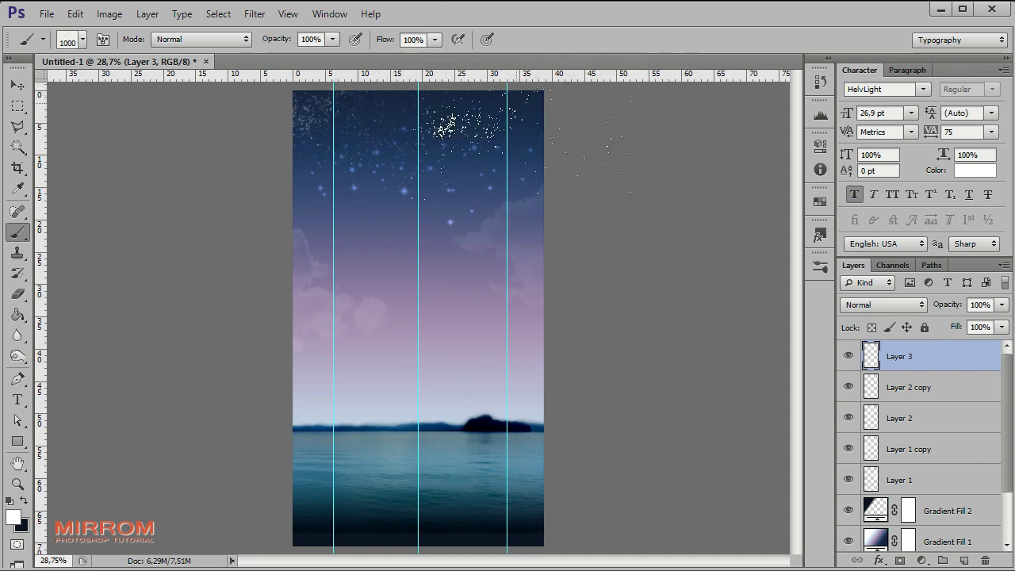
pyautogui.click(540, 121)
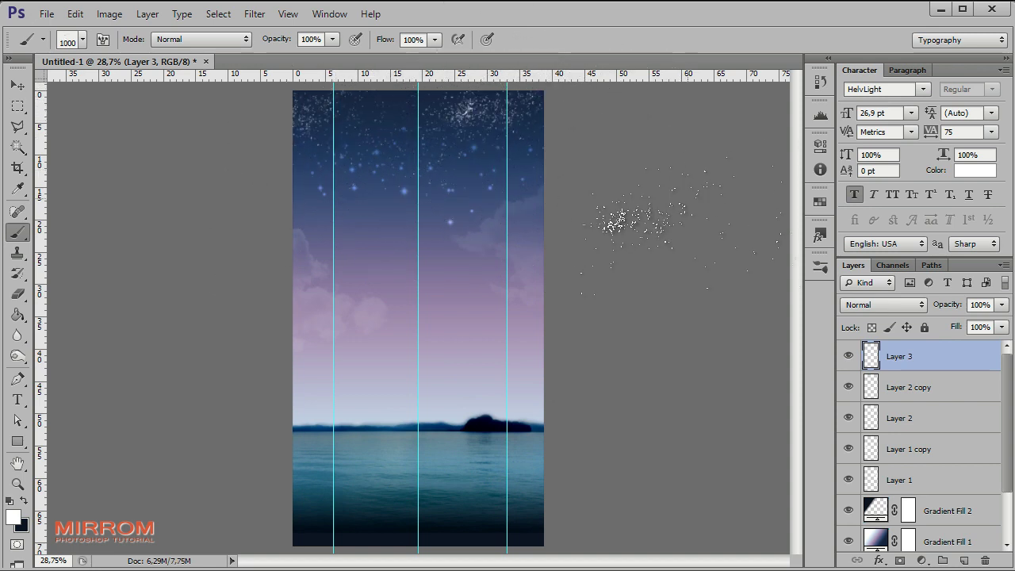
pyautogui.press('v')
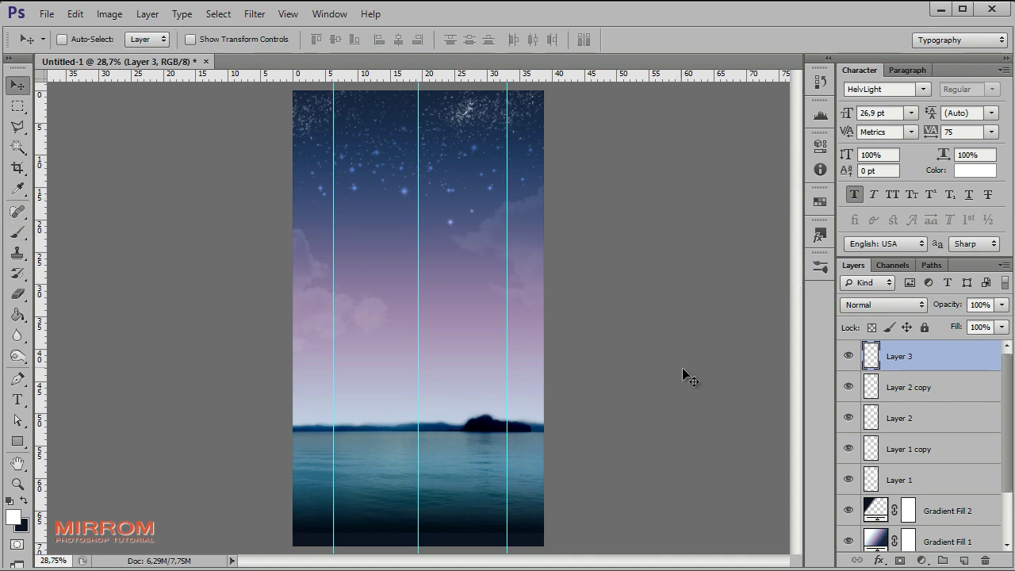
pyautogui.click(889, 309)
pyautogui.click(884, 503)
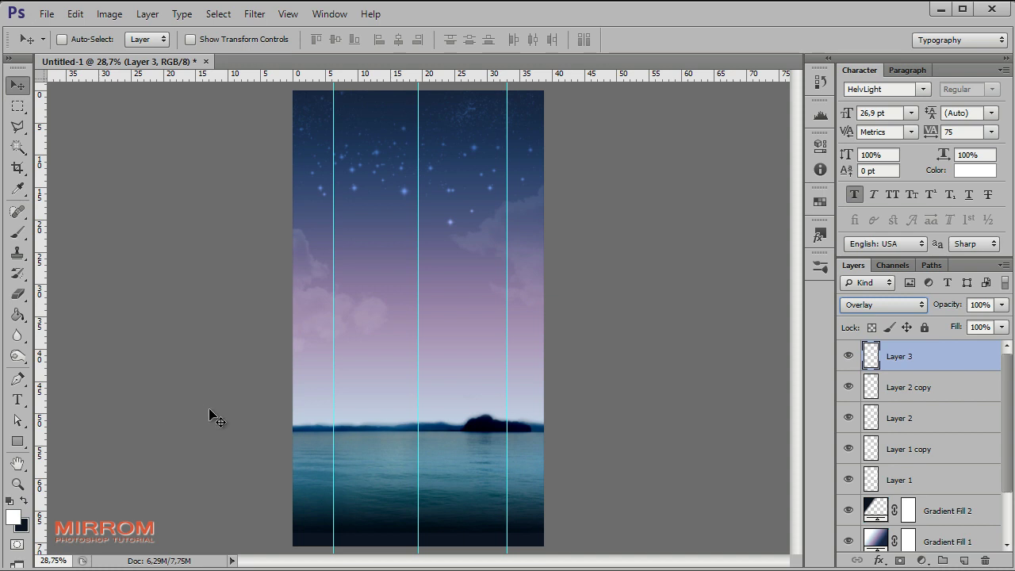
# - Add a black Solid Color fill layer
pyautogui.click(922, 560)
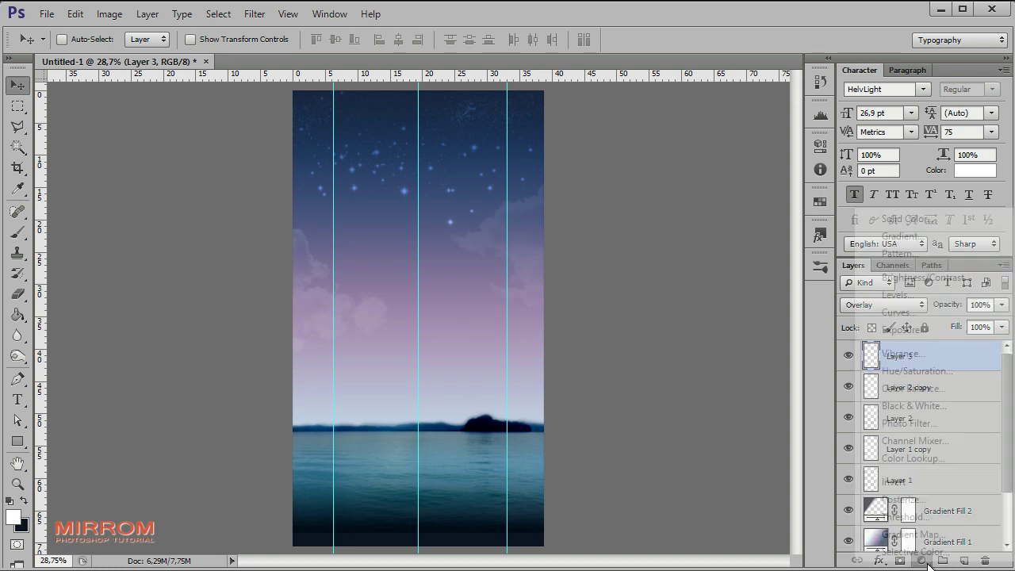
pyautogui.click(918, 227)
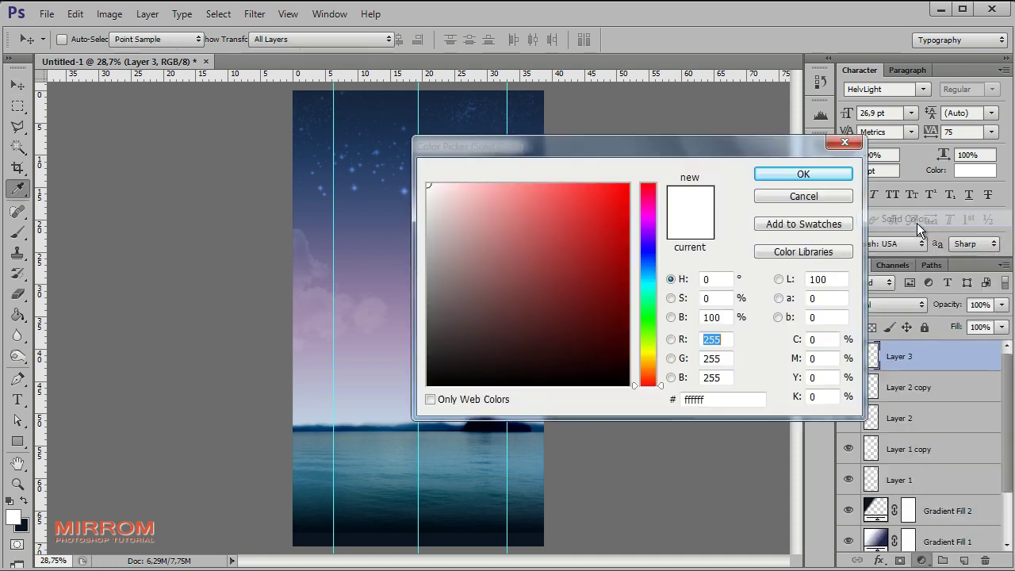
pyautogui.click(428, 384)
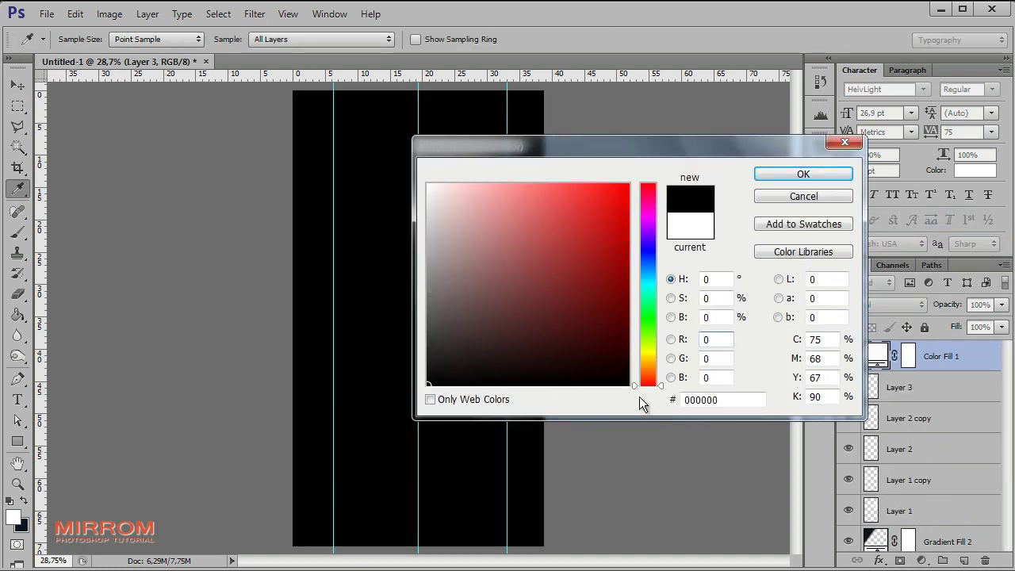
pyautogui.click(797, 175)
# - Set the black fill layer to Overlay at 36% opacity
pyautogui.click(856, 306)
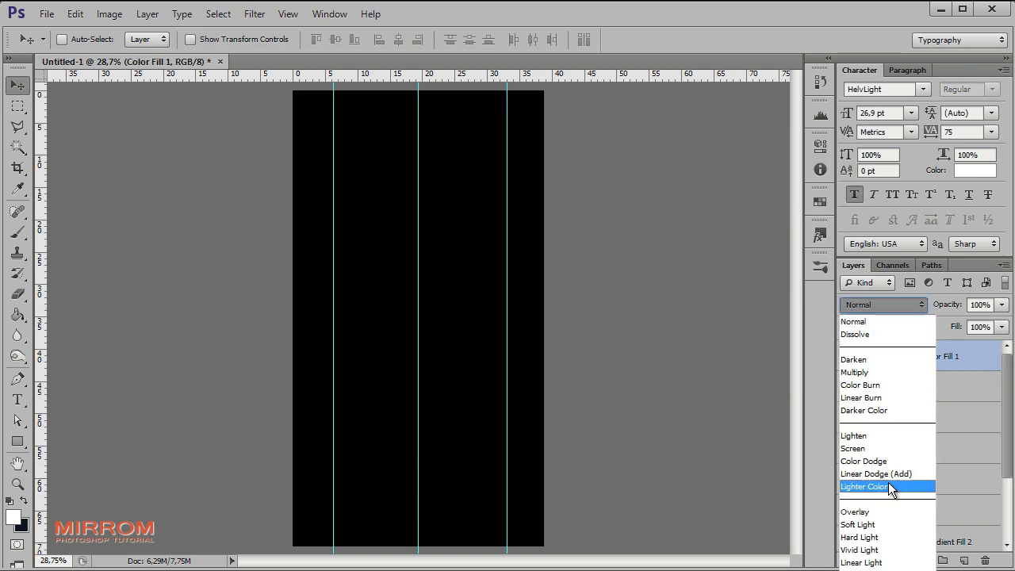
pyautogui.click(924, 512)
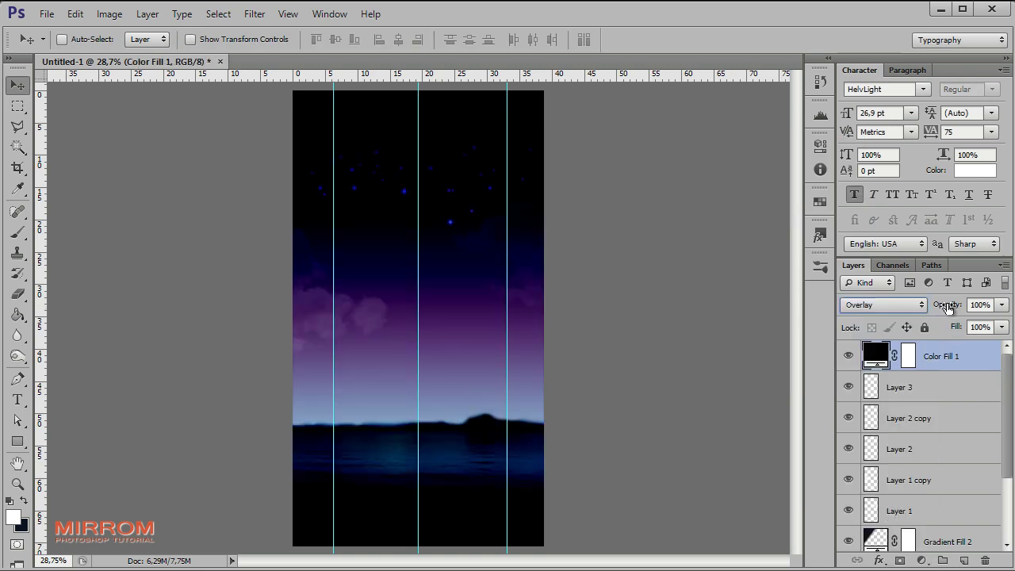
pyautogui.moveTo(948, 308); pyautogui.dragTo(951, 306)
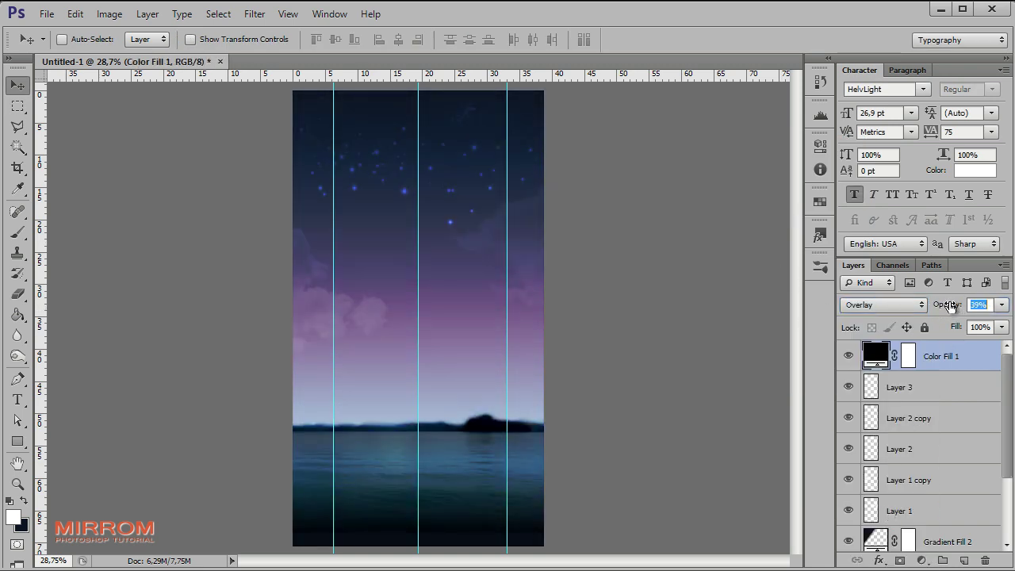
pyautogui.press('Return')
pyautogui.click(978, 304)
pyautogui.doubleClick(984, 305)
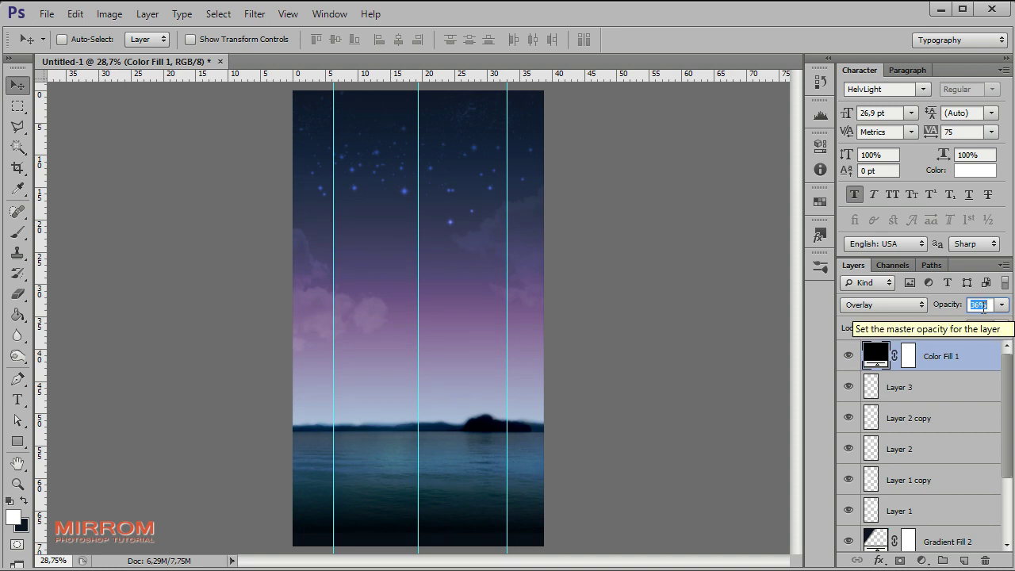
pyautogui.click(984, 306)
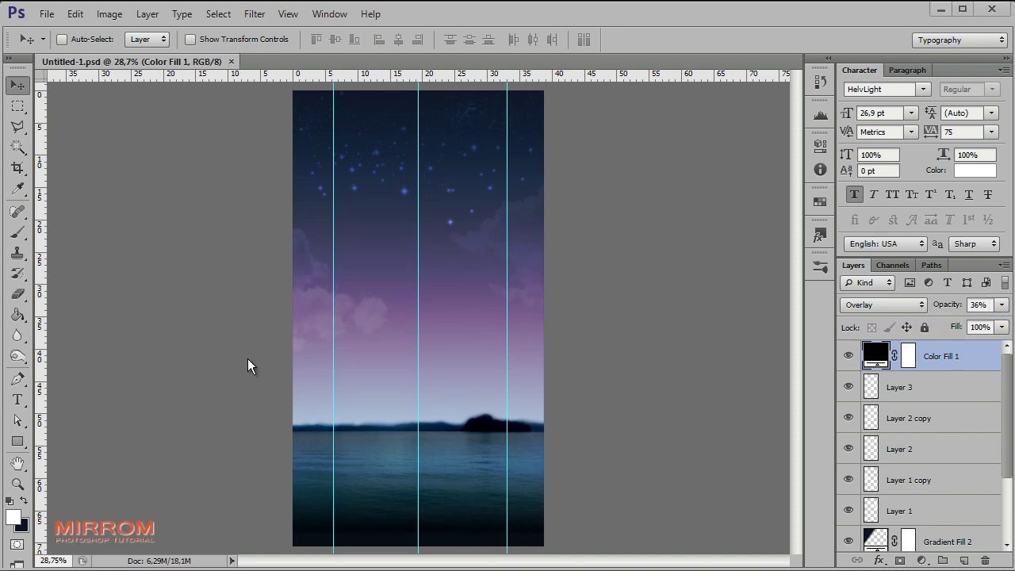
# - Add the two-line credit text and move it to the top centre
pyautogui.click(17, 400)
pyautogui.click(388, 133)
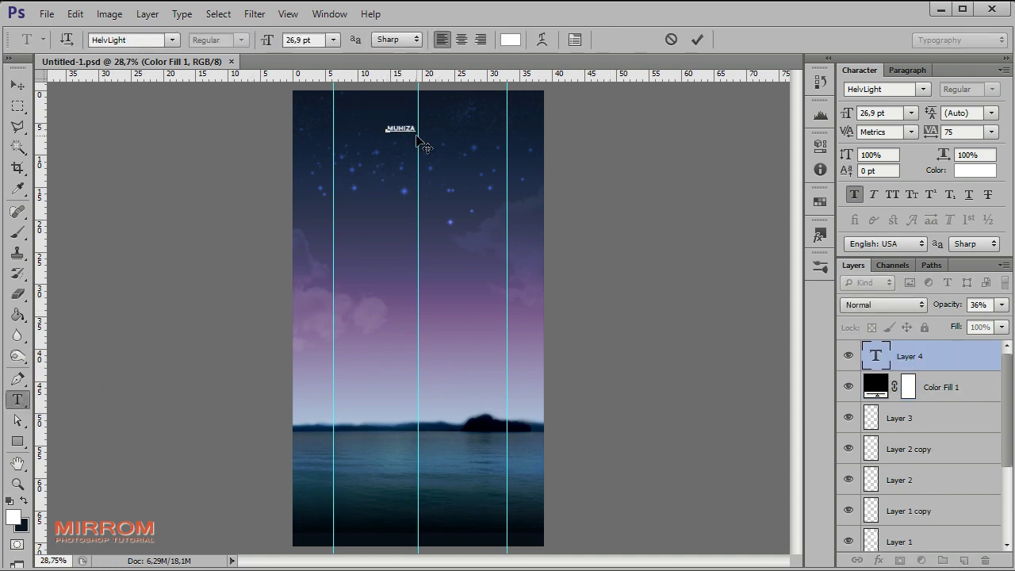
pyautogui.click(698, 39)
pyautogui.moveTo(426, 162)
pyautogui.mouseDown()
pyautogui.moveTo(414, 163)
pyautogui.moveTo(438, 137)
pyautogui.mouseUp()
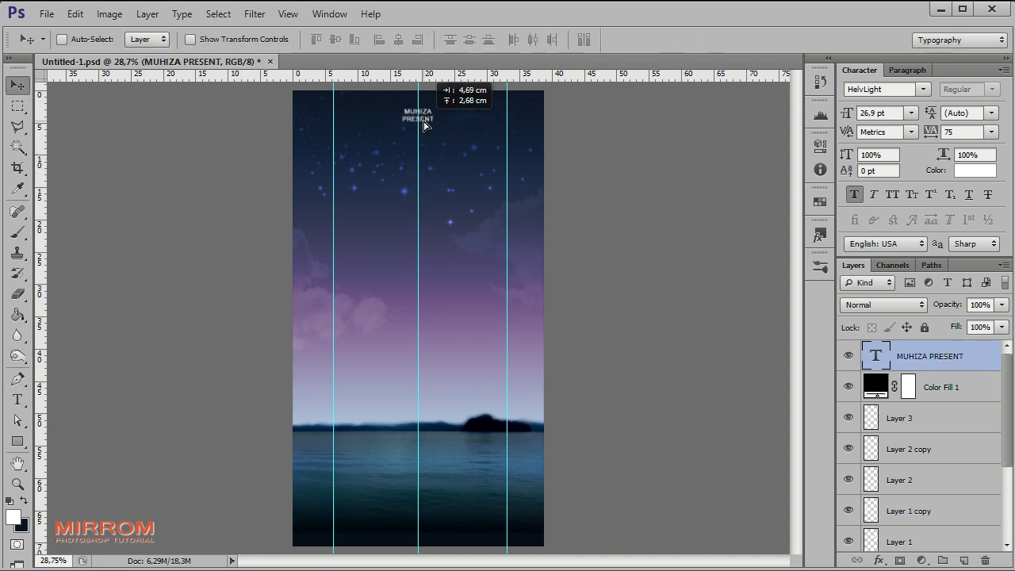
# - Zoom in on the credit, turn off Faux Bold and set it to 24,9 pt
pyautogui.press('z')
pyautogui.click(464, 111)
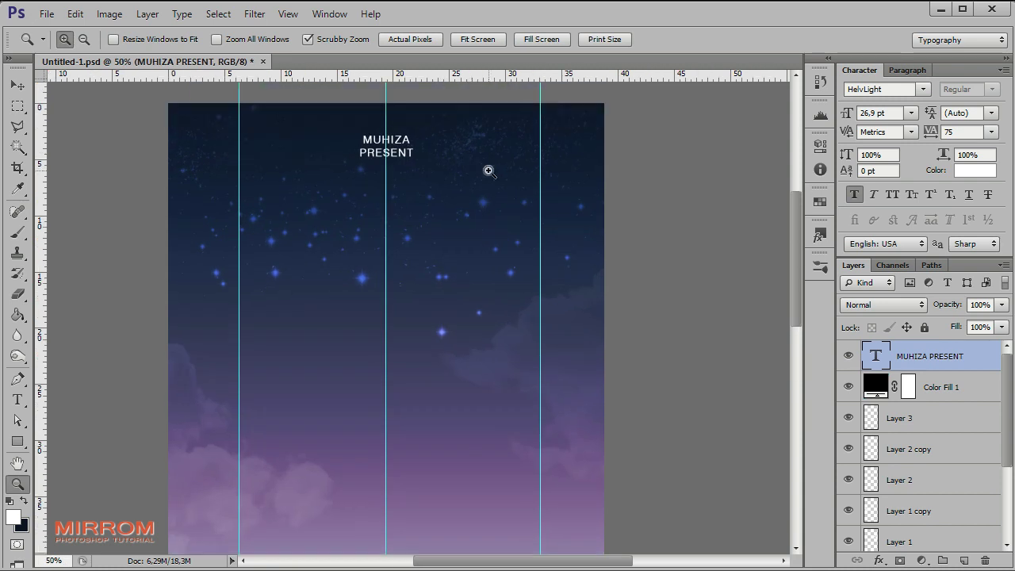
pyautogui.click(488, 167)
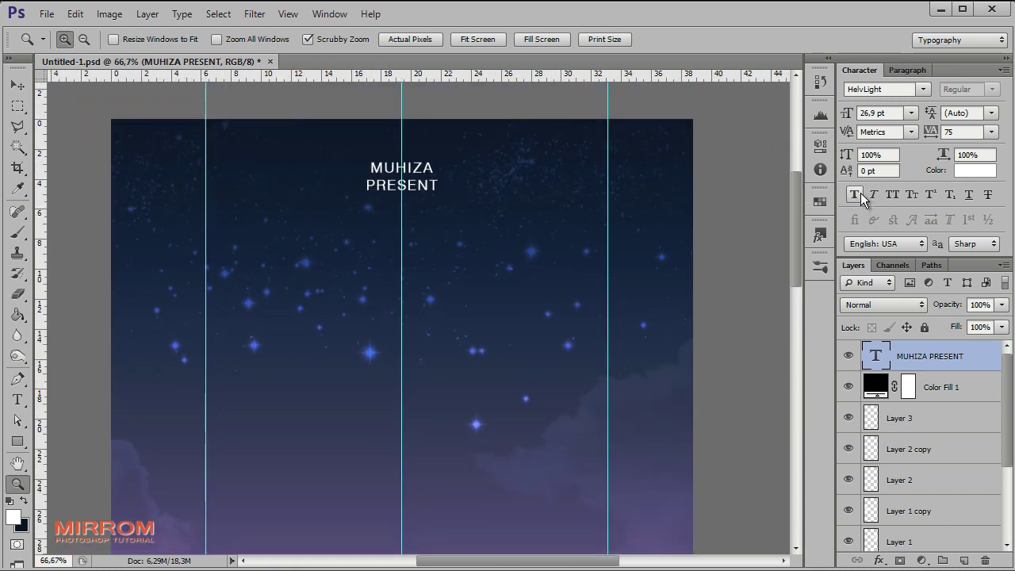
pyautogui.click(856, 194)
pyautogui.write('24,9')
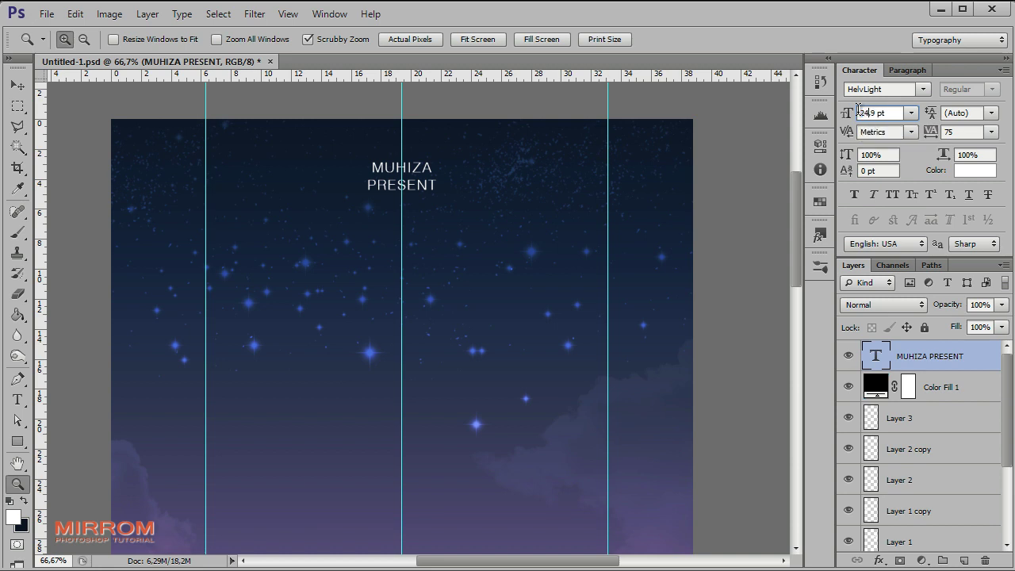
pyautogui.press('Return')
# - Set tracking to 200 on PRESENT and 50 on the first line
pyautogui.doubleClick(877, 356)
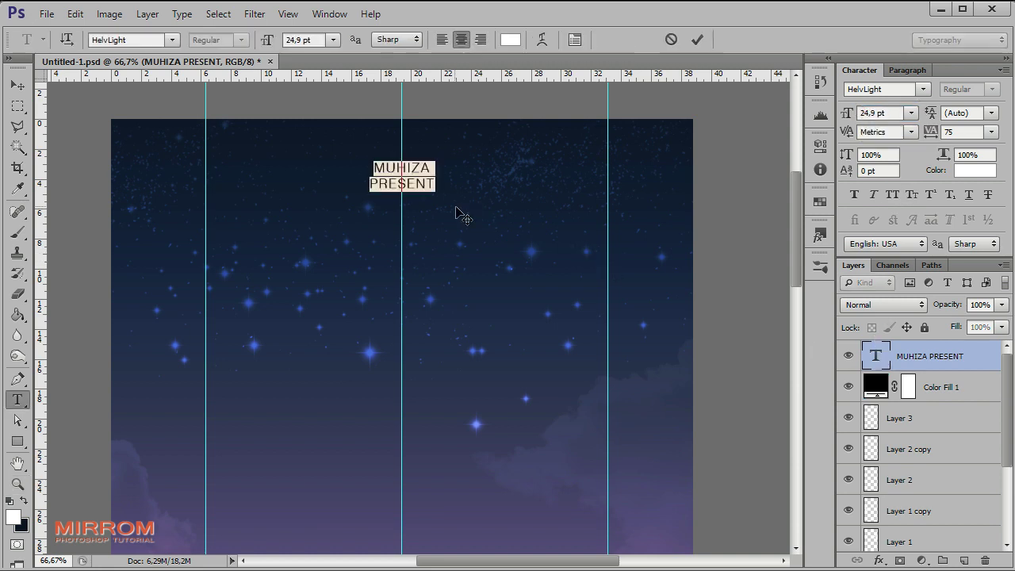
pyautogui.moveTo(436, 184); pyautogui.dragTo(370, 184)
pyautogui.click(992, 131)
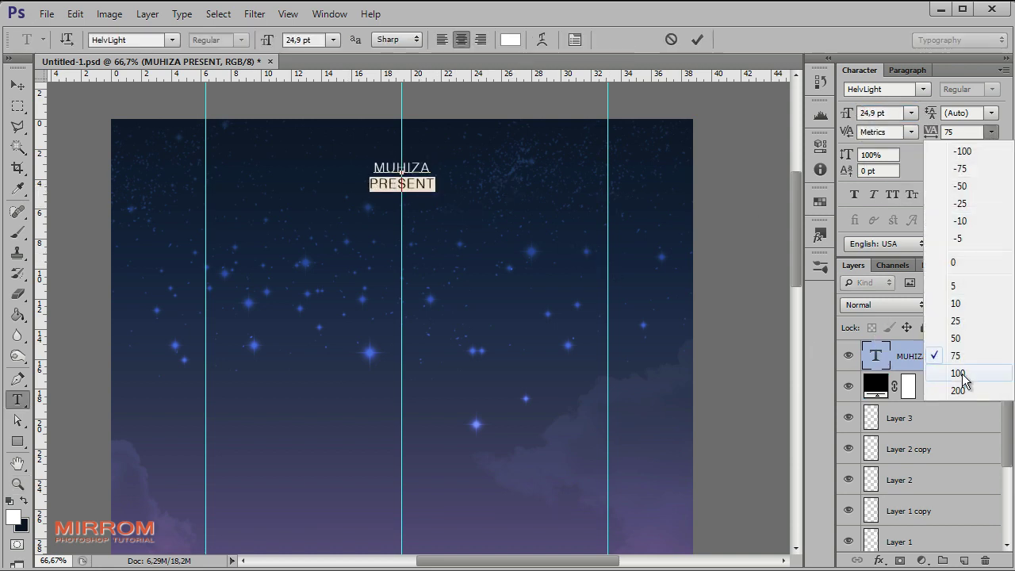
pyautogui.click(962, 374)
pyautogui.moveTo(434, 170); pyautogui.dragTo(382, 166)
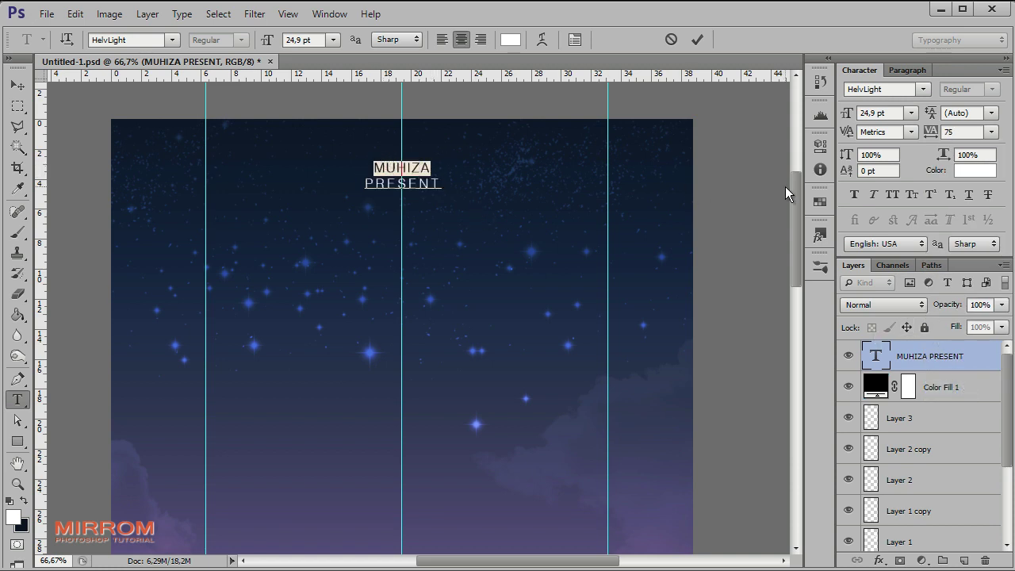
pyautogui.click(992, 132)
pyautogui.click(977, 319)
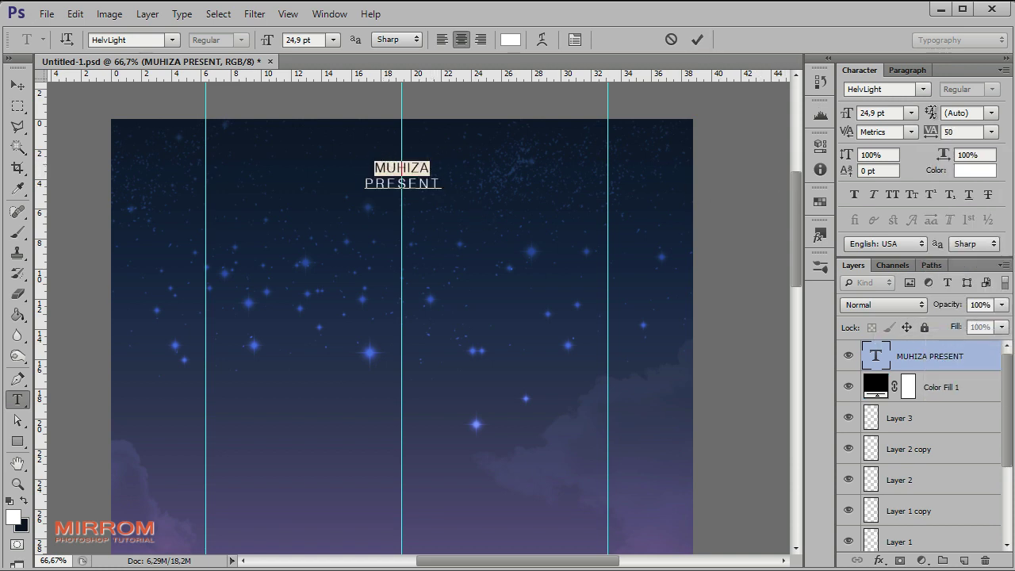
# - Set the credit's leading to 24 pt
pyautogui.click(697, 39)
pyautogui.press('z')
pyautogui.click(992, 113)
pyautogui.click(962, 260)
pyautogui.click(992, 113)
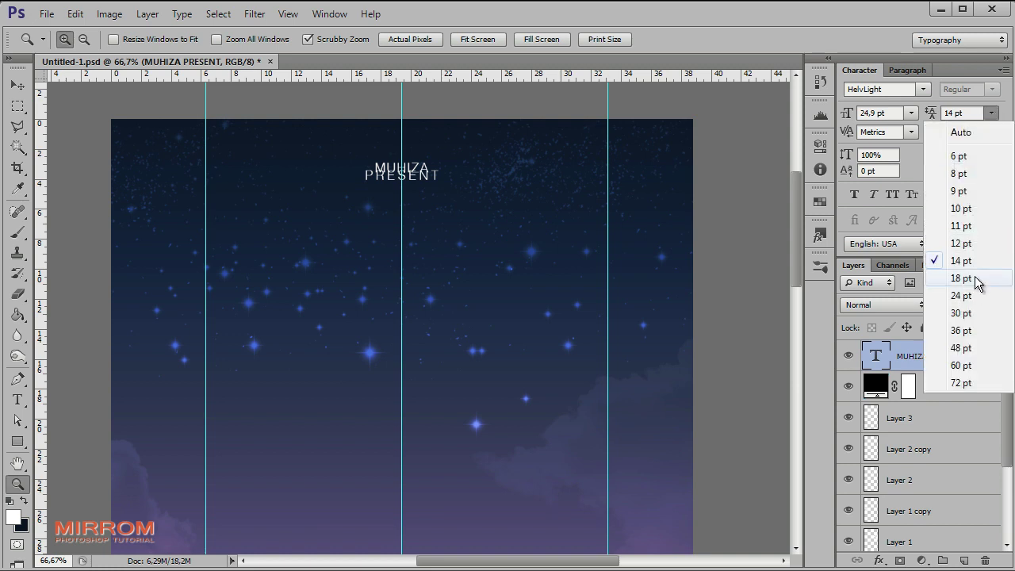
pyautogui.click(961, 277)
pyautogui.click(992, 113)
pyautogui.click(962, 295)
# - Nudge the credit text slightly right and reselect its layer
pyautogui.press('v')
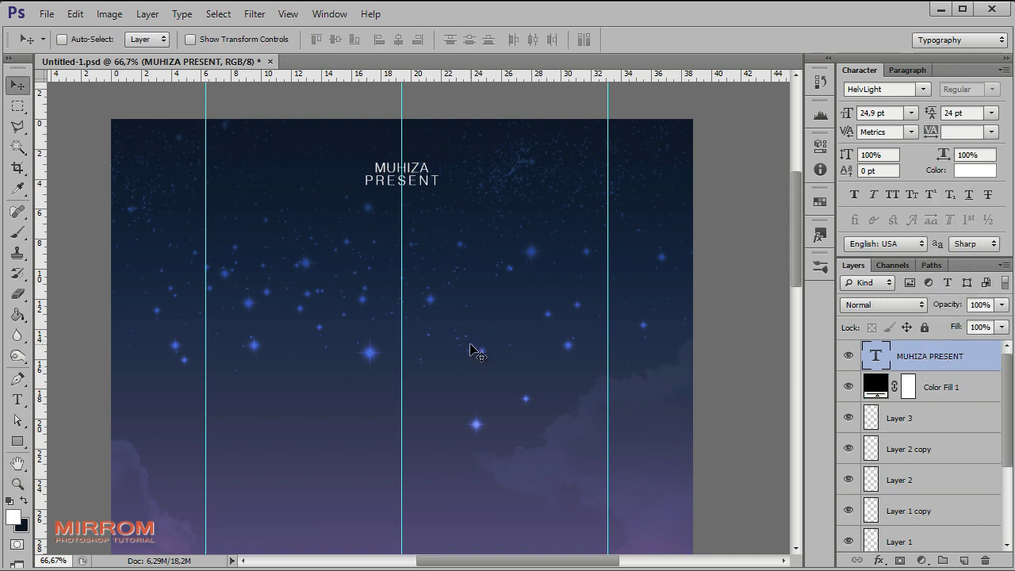
pyautogui.press('Right')
pyautogui.click(980, 397)
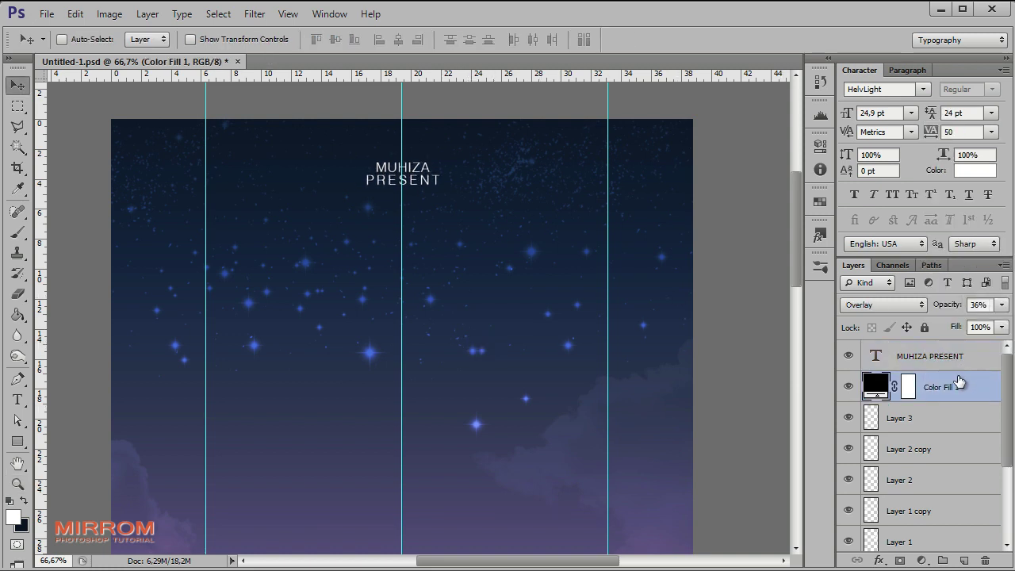
pyautogui.click(970, 363)
# - Type SOUND and centre it below MUHIZA PRESENT
pyautogui.click(17, 399)
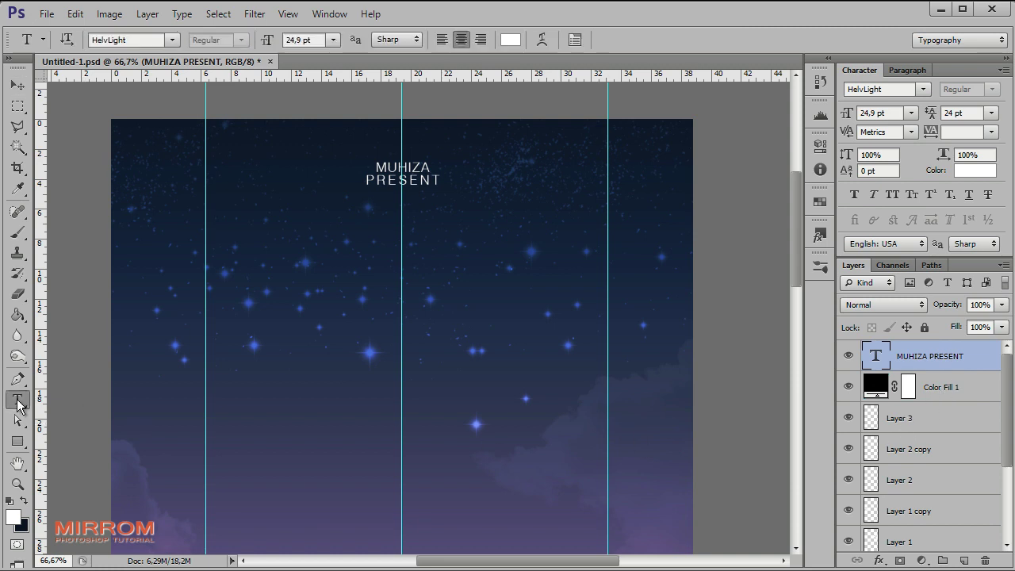
pyautogui.click(247, 258)
pyautogui.write('SOUN')
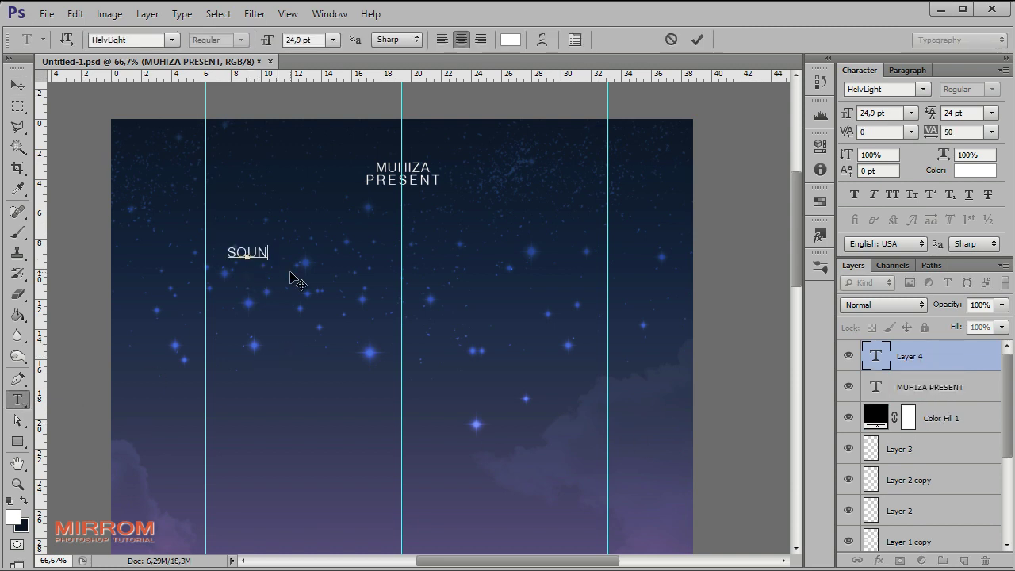
pyautogui.write('D')
pyautogui.hotkey('ctrl', 'Return')
pyautogui.press('v')
pyautogui.moveTo(252, 263); pyautogui.dragTo(403, 254)
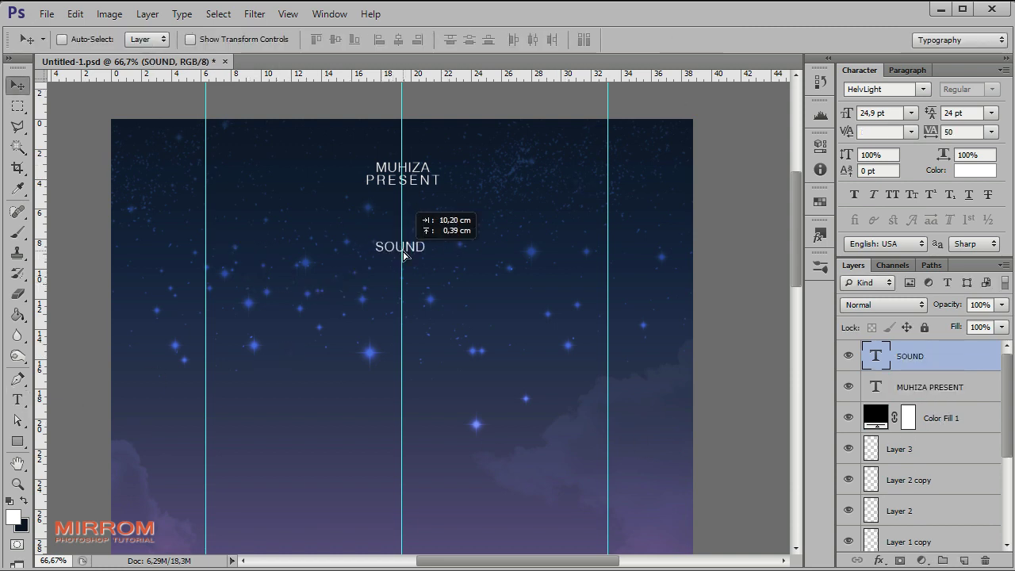
# - Enlarge SOUND to about 130 pt in Britannic Bold with wider tracking
pyautogui.moveTo(848, 112); pyautogui.dragTo(853, 200)
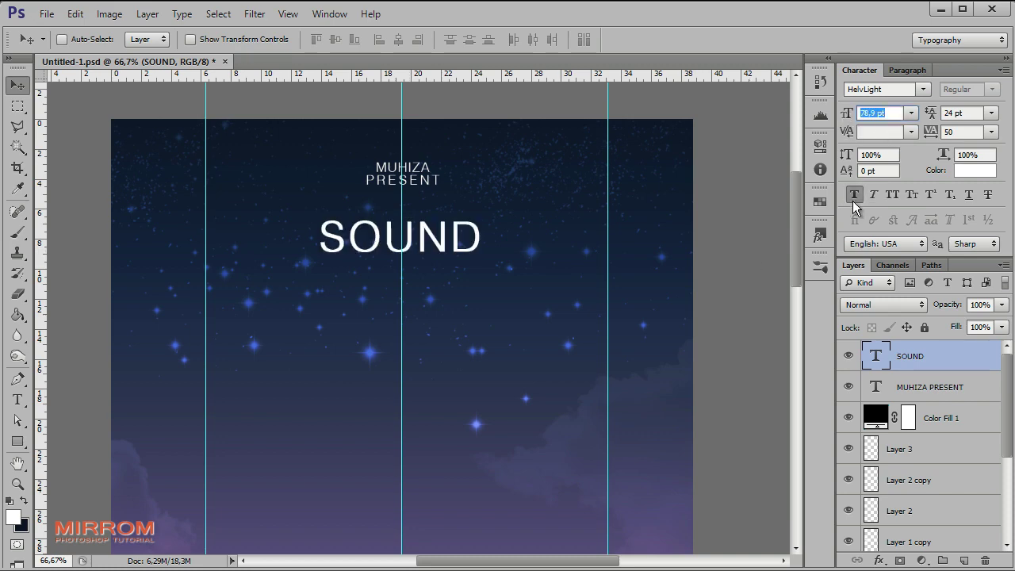
pyautogui.moveTo(847, 112)
pyautogui.mouseDown()
pyautogui.moveTo(873, 113)
pyautogui.moveTo(850, 120)
pyautogui.moveTo(858, 125)
pyautogui.mouseUp()
pyautogui.click(923, 88)
pyautogui.click(802, 140)
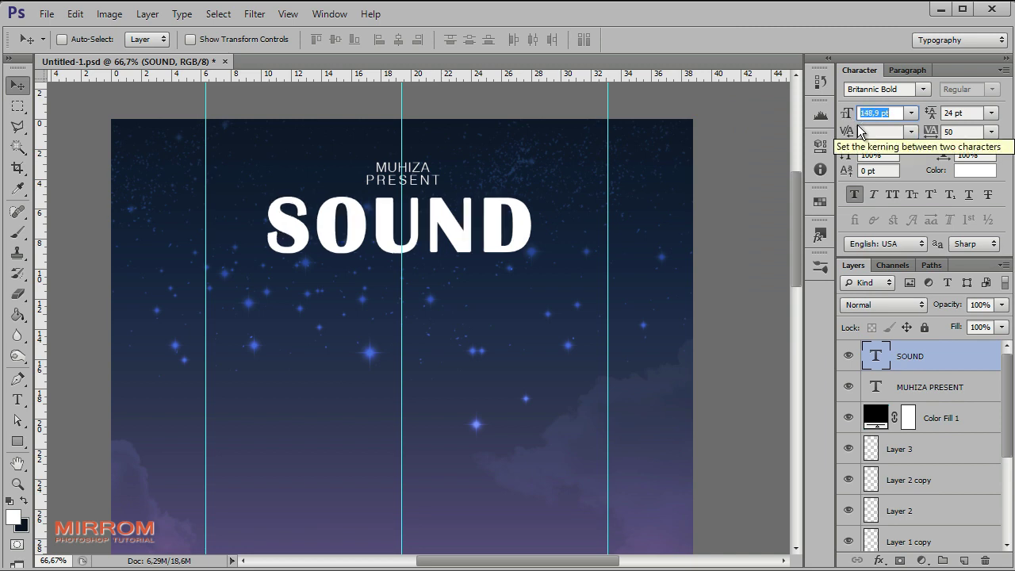
pyautogui.click(992, 132)
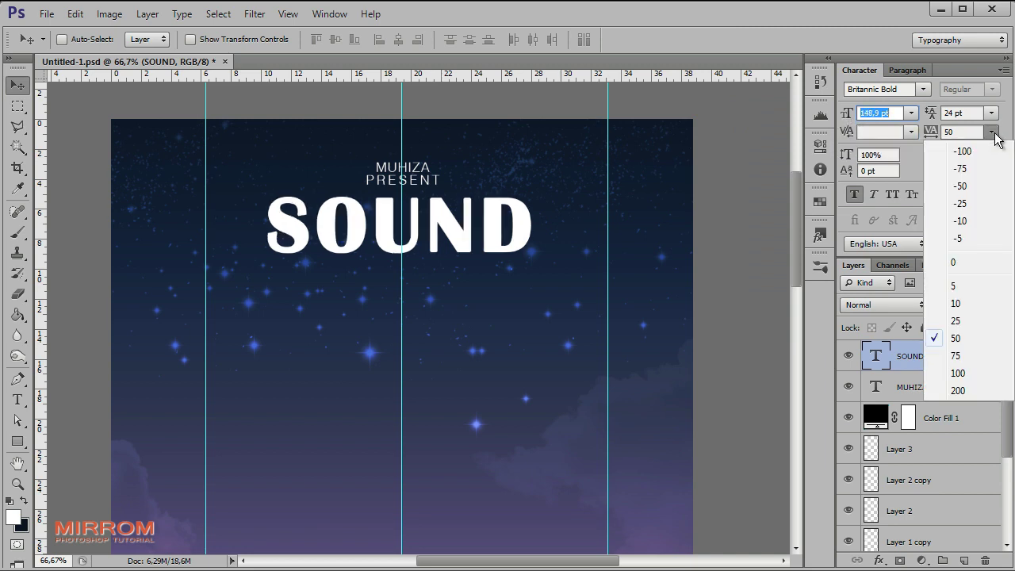
pyautogui.click(979, 373)
pyautogui.write('180')
pyautogui.press('Return')
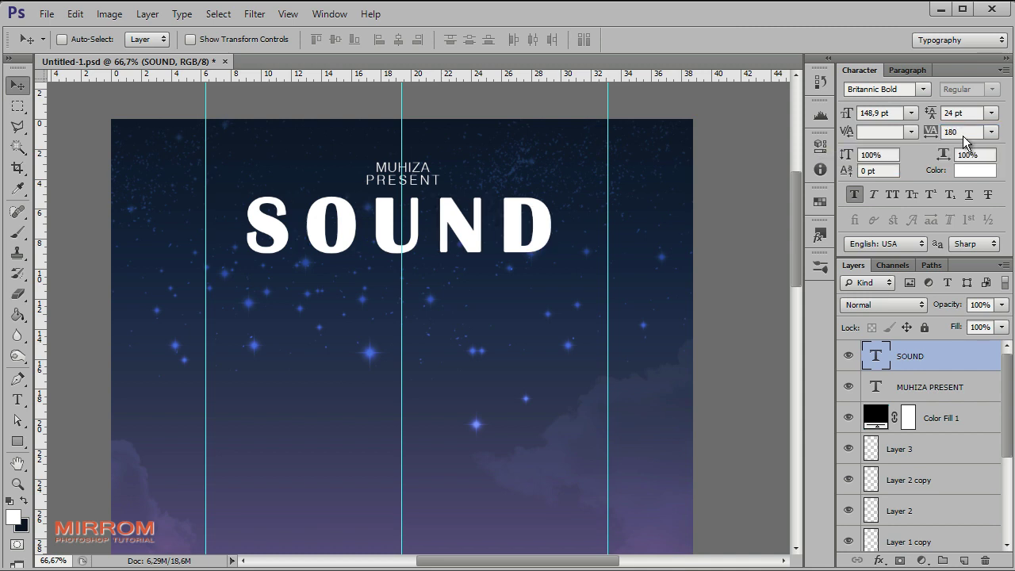
# - Set SOUND's tracking to 140, lower it slightly and squash it shorter
pyautogui.moveTo(496, 241); pyautogui.dragTo(502, 268)
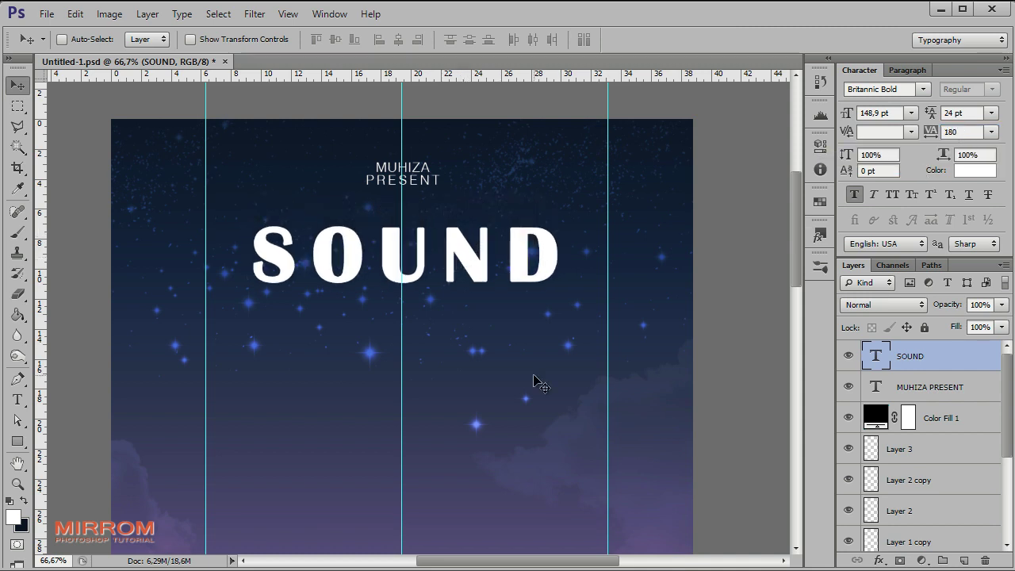
pyautogui.write('140')
pyautogui.press('Return')
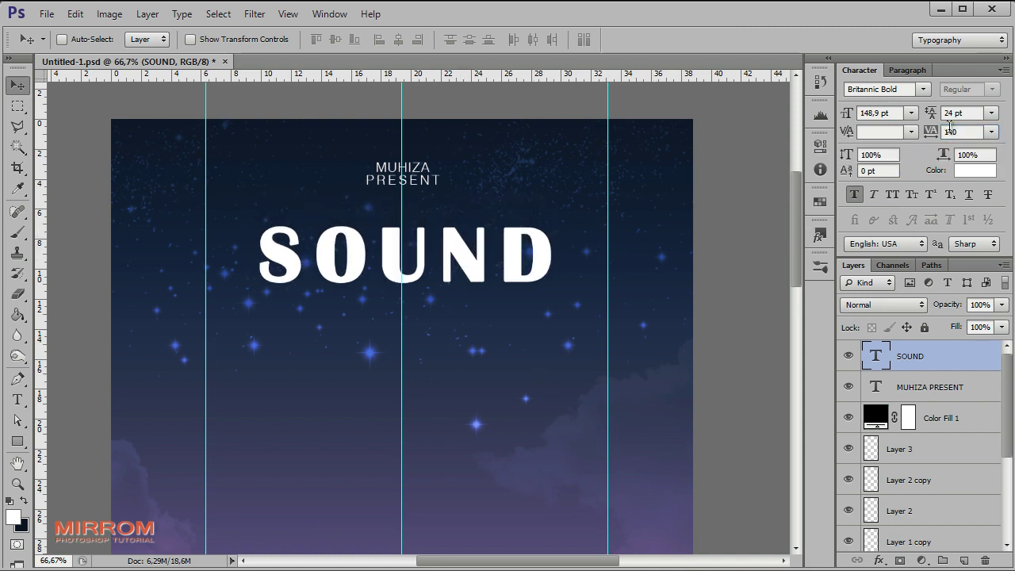
pyautogui.moveTo(486, 278); pyautogui.dragTo(491, 287)
pyautogui.hotkey('ctrl', 't')
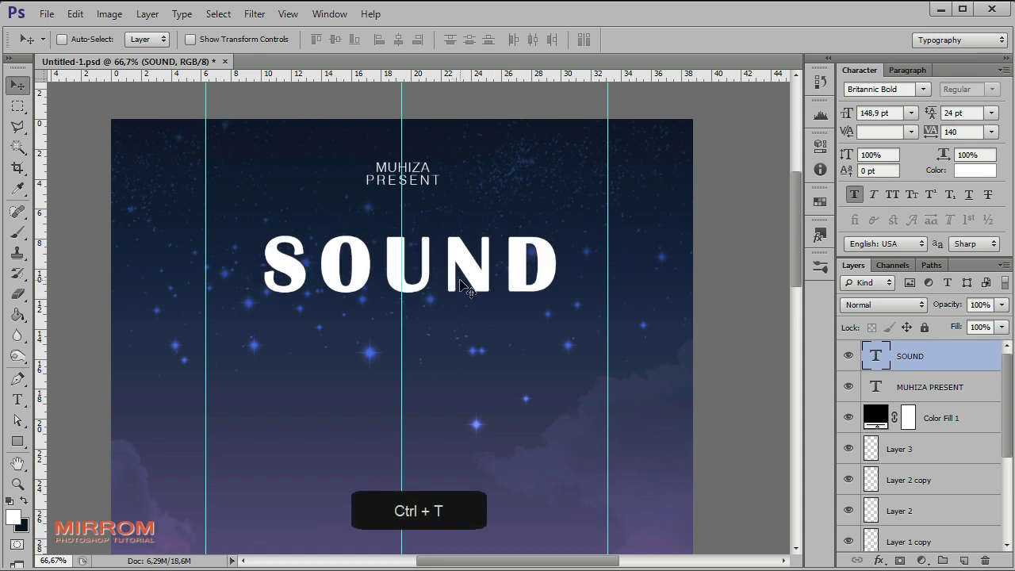
pyautogui.moveTo(435, 219); pyautogui.dragTo(435, 225)
pyautogui.doubleClick(537, 275)
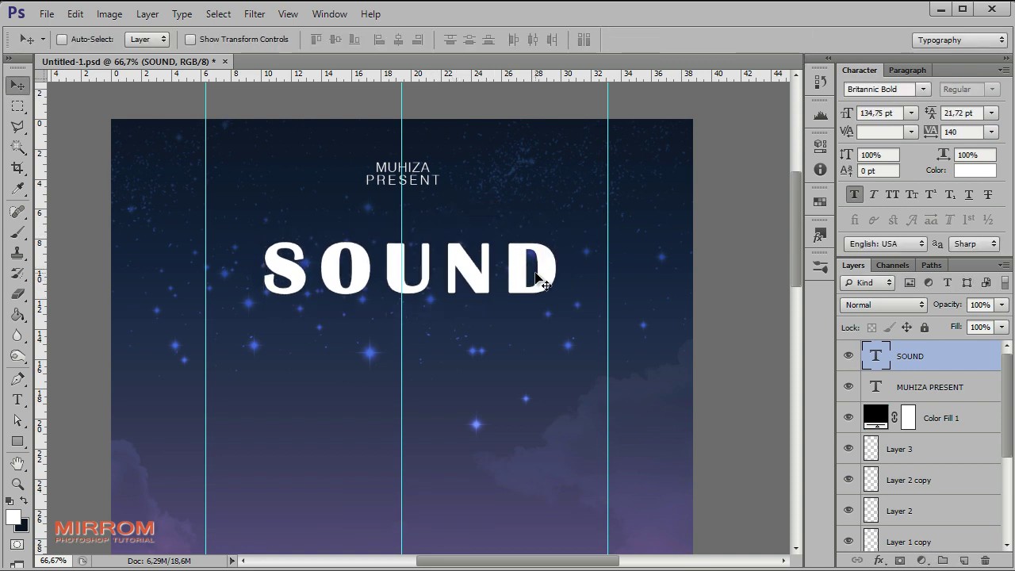
# - Give SOUND a Gradient Overlay using the Portrait preset
pyautogui.doubleClick(993, 370)
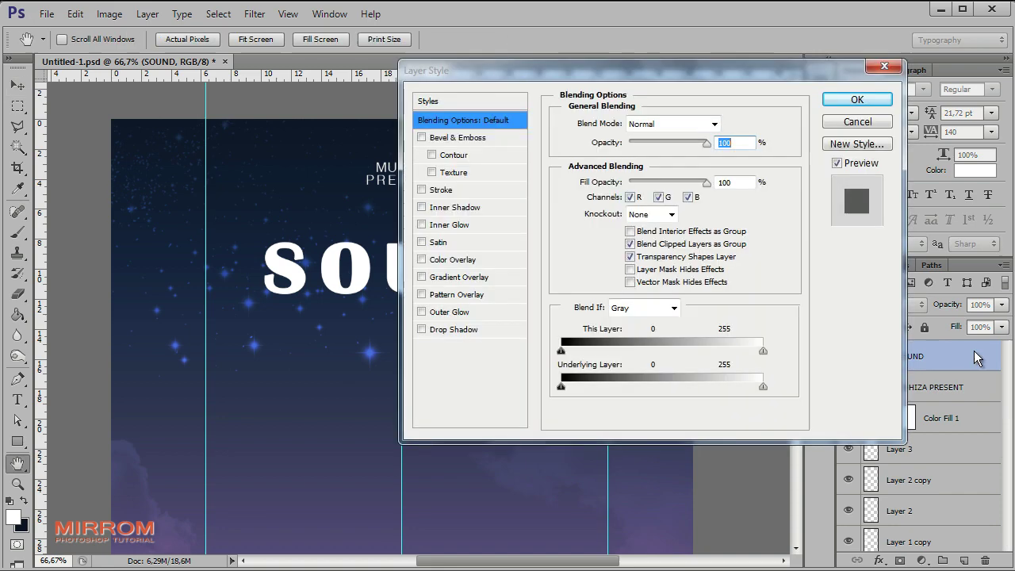
pyautogui.click(458, 277)
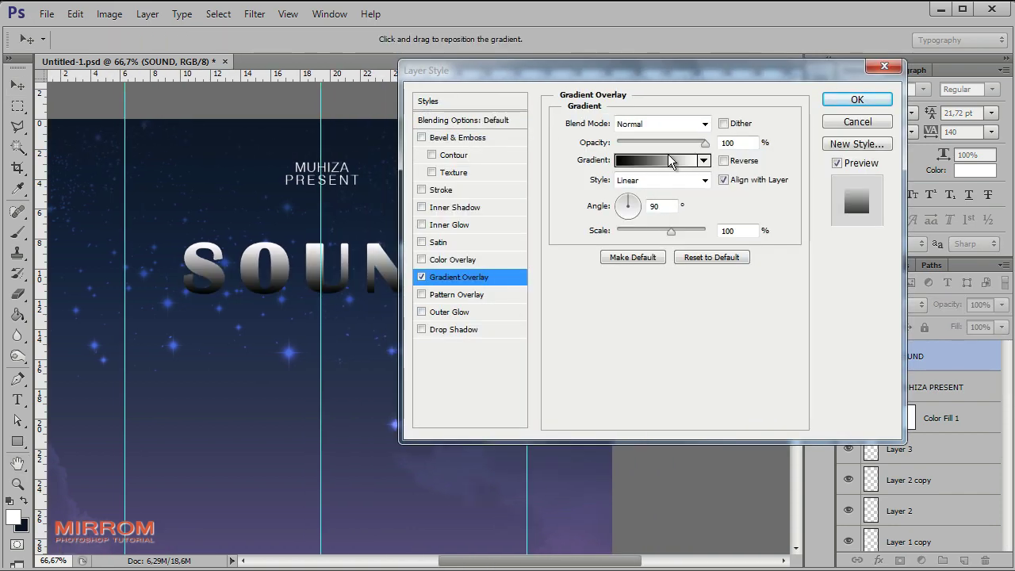
pyautogui.click(673, 159)
pyautogui.click(736, 166)
# - Check the gradient's left and right stop colours and apply the overlay
pyautogui.click(628, 336)
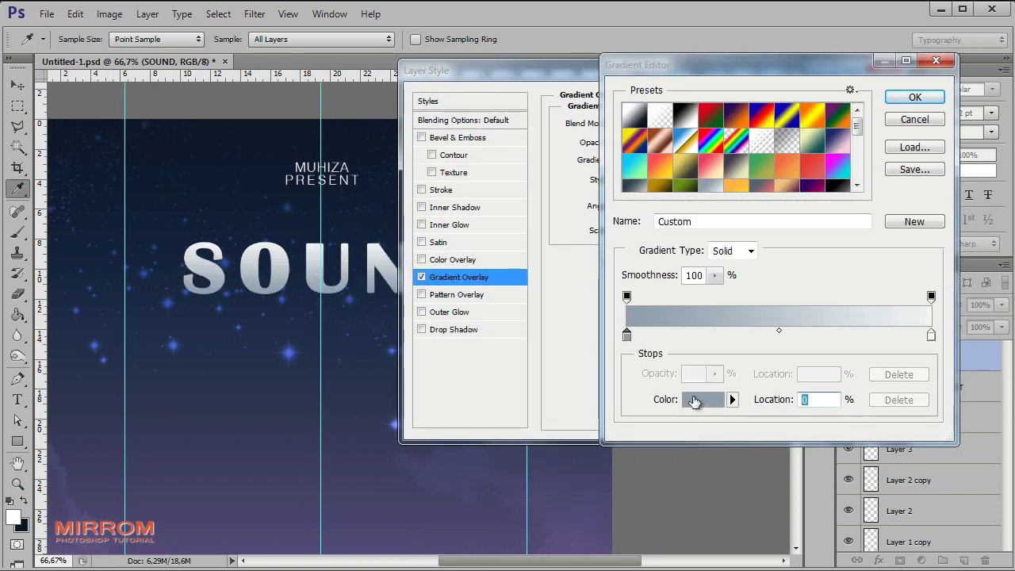
pyautogui.click(703, 399)
pyautogui.click(808, 176)
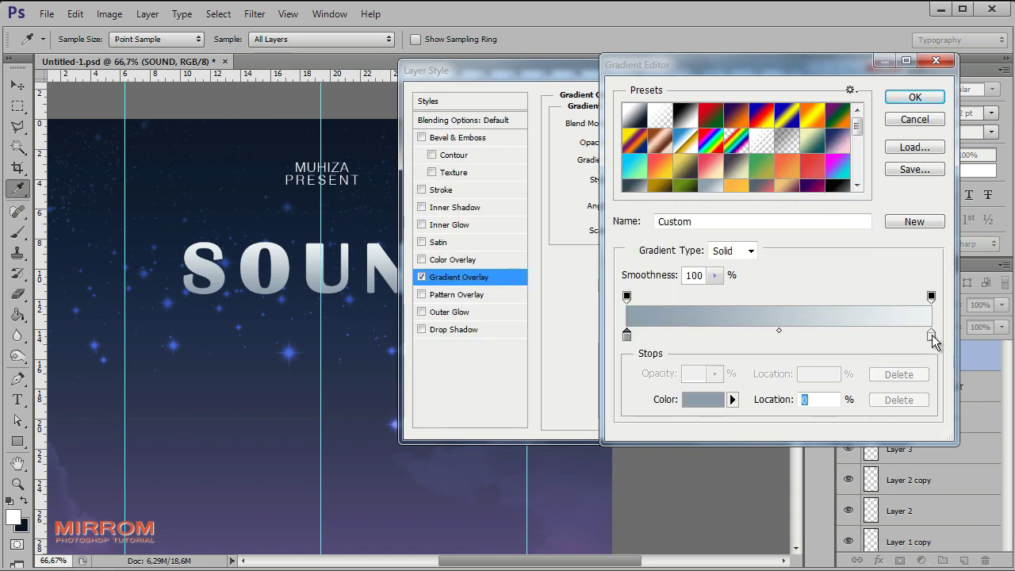
pyautogui.click(932, 334)
pyautogui.click(702, 399)
pyautogui.click(804, 174)
pyautogui.click(914, 97)
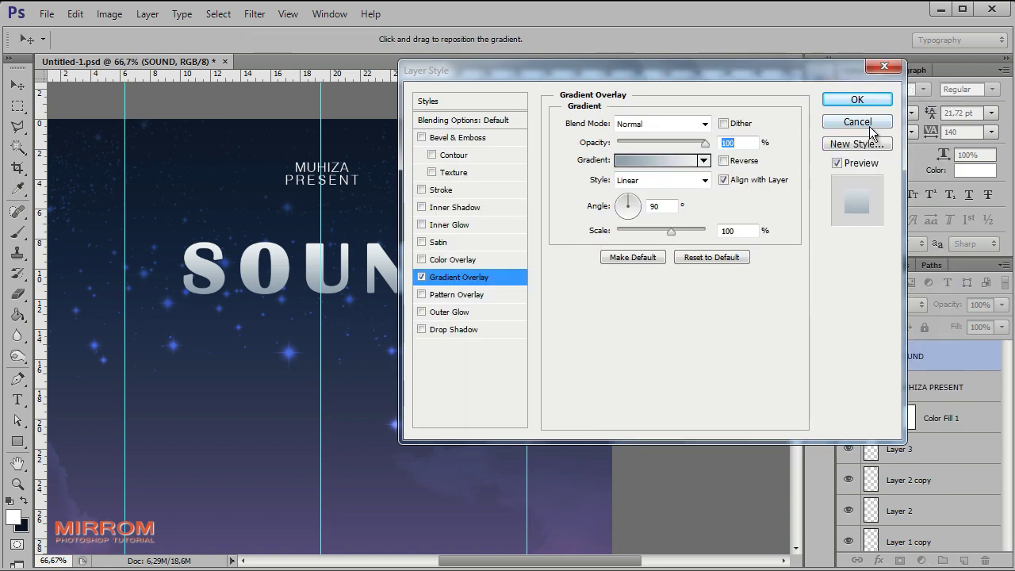
pyautogui.click(853, 100)
pyautogui.press('v')
pyautogui.hscroll(-2, 555, 381)
pyautogui.hscroll(-2, 476, 373)
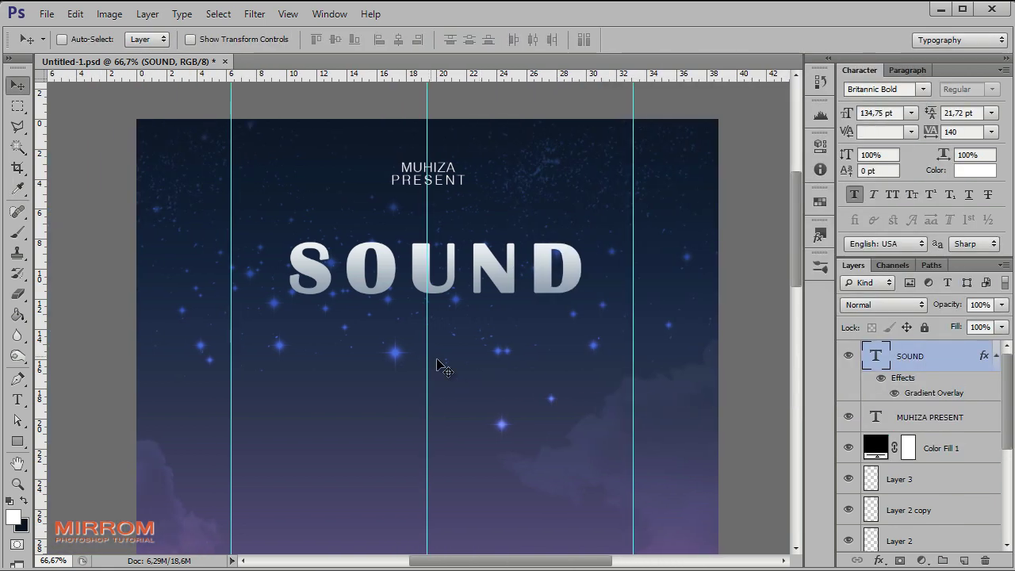
# - Add a Drop Shadow to SOUND with distance 10 and 55% opacity
pyautogui.doubleClick(988, 367)
pyautogui.click(460, 319)
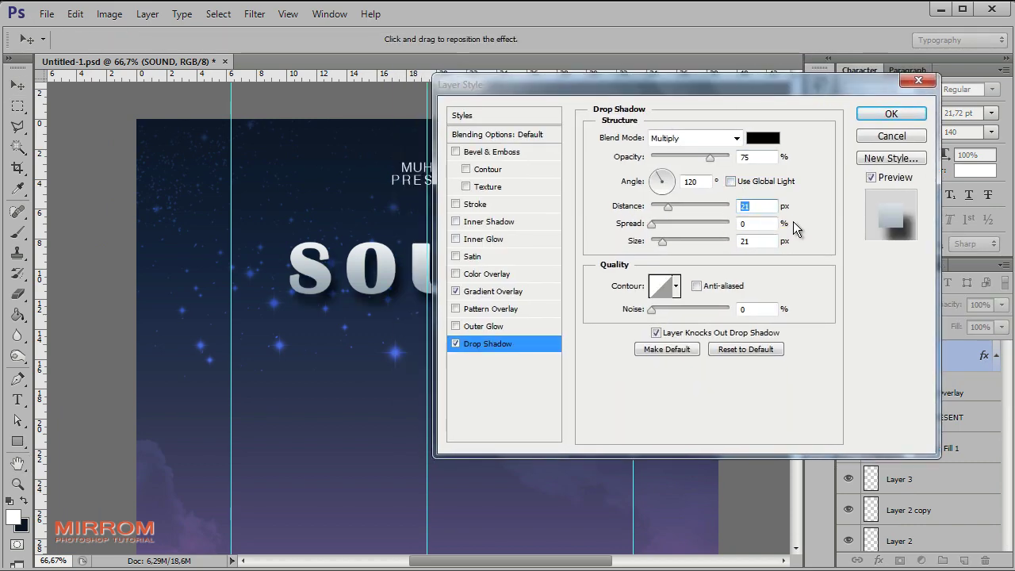
pyautogui.write('10')
pyautogui.press('Tab')
pyautogui.press('Tab')
pyautogui.write('13')
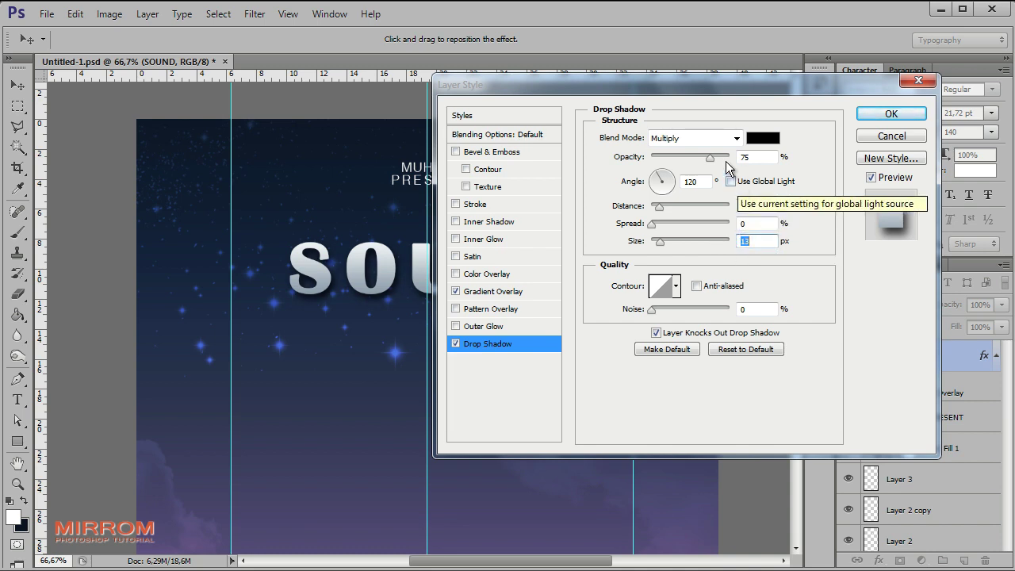
pyautogui.moveTo(709, 156); pyautogui.dragTo(694, 156)
pyautogui.press('Return')
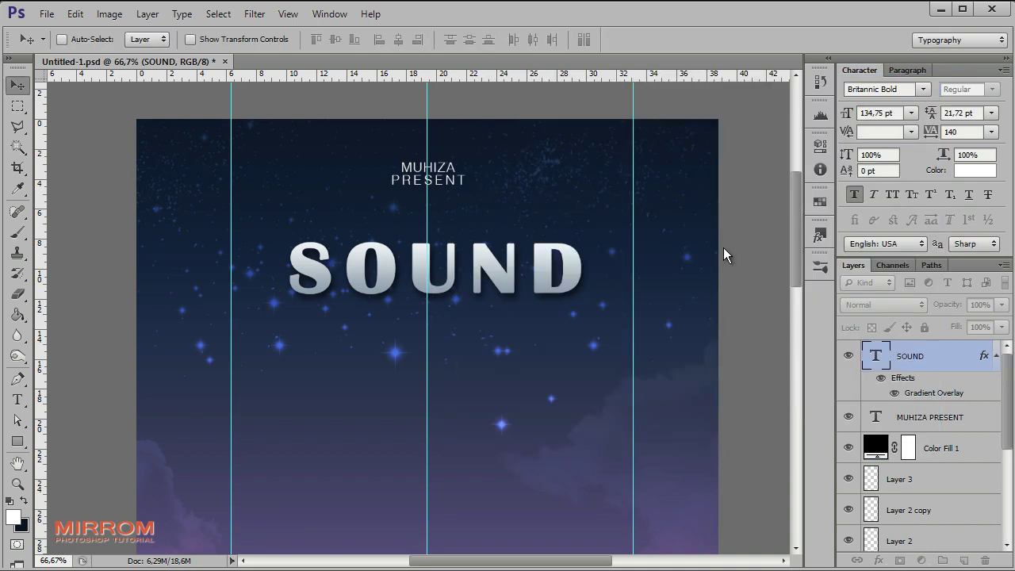
# - Type HOUSEBEACH above the MUHIZA PRESENT layer and centre it under SOUND
pyautogui.click(999, 357)
pyautogui.click(918, 386)
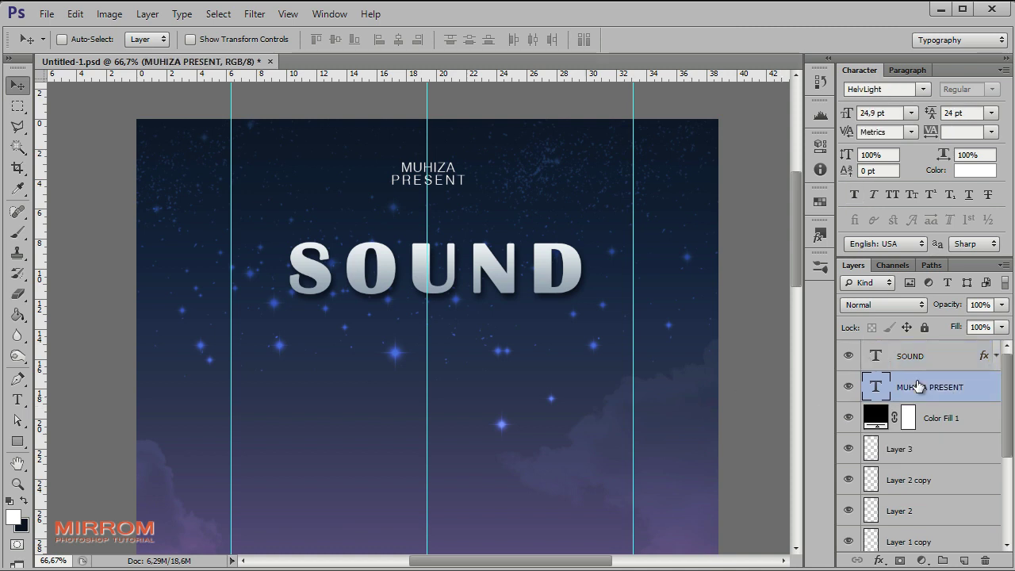
pyautogui.press('t')
pyautogui.click(326, 343)
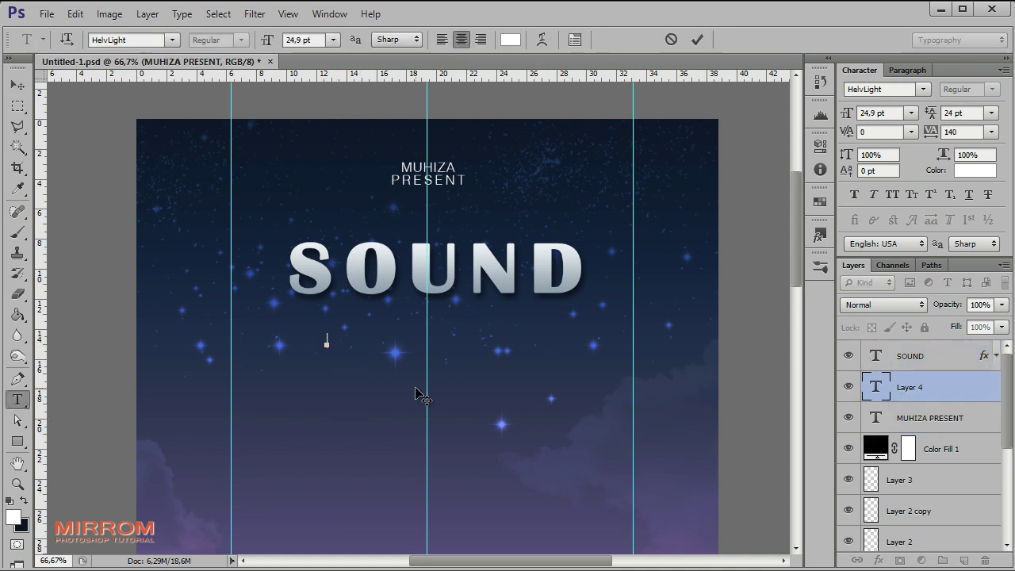
pyautogui.write('HOUSEB')
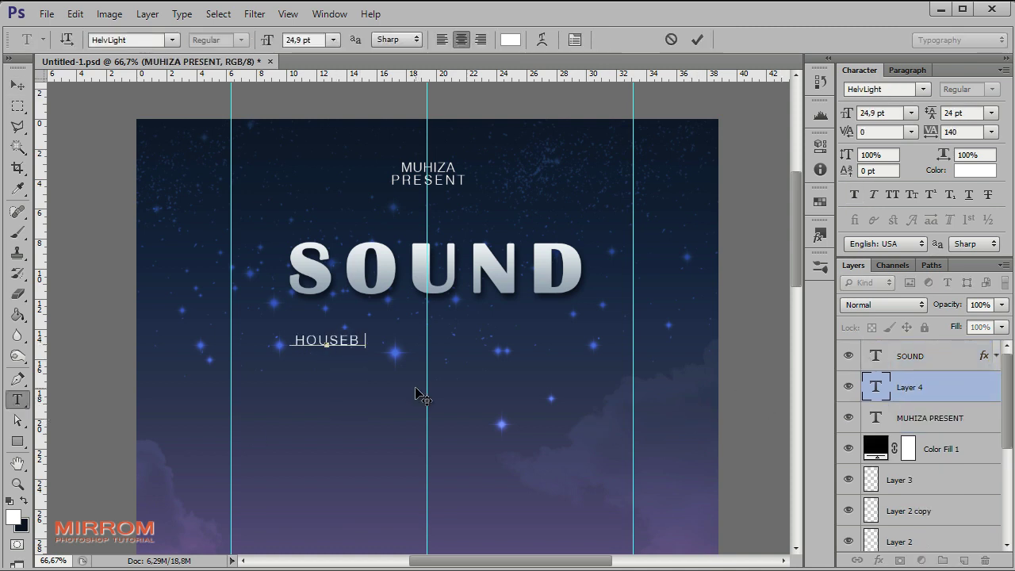
pyautogui.write('EACH')
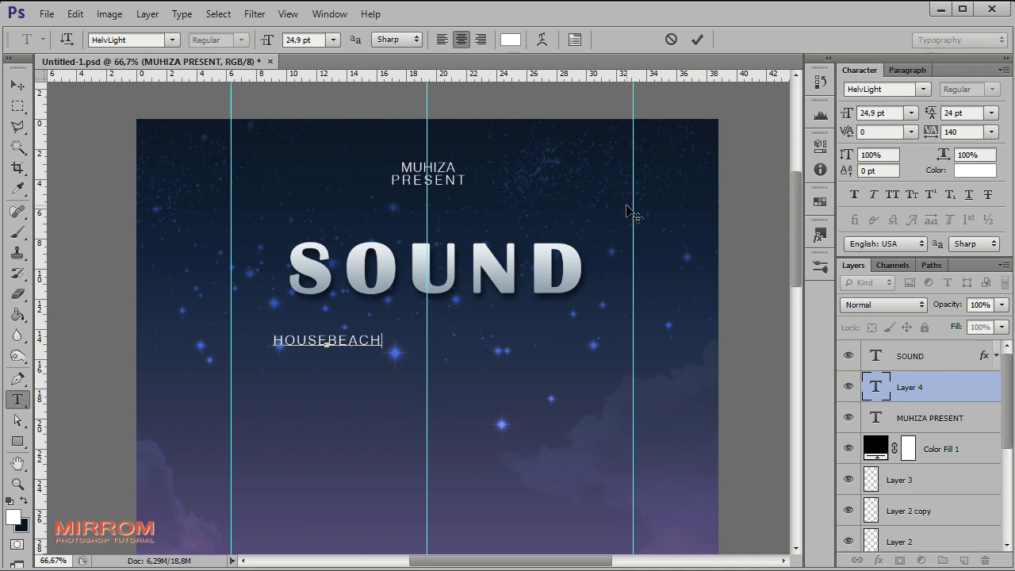
pyautogui.click(698, 38)
pyautogui.press('v')
pyautogui.moveTo(351, 354); pyautogui.dragTo(454, 332)
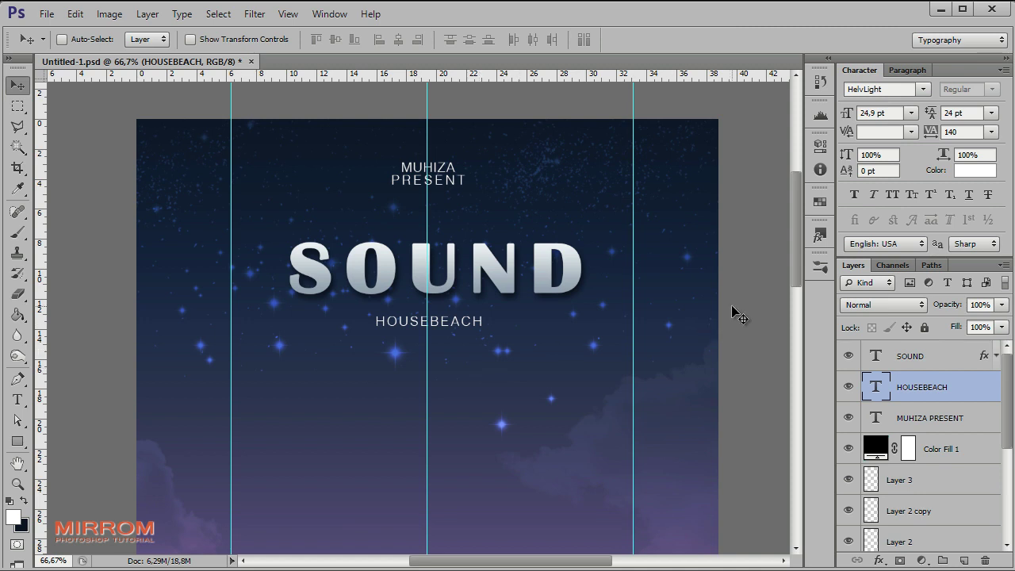
# - Size HOUSEBEACH to 57,9 pt with tracking 280, nudged to centre
pyautogui.hotkey('shift', 'Up')
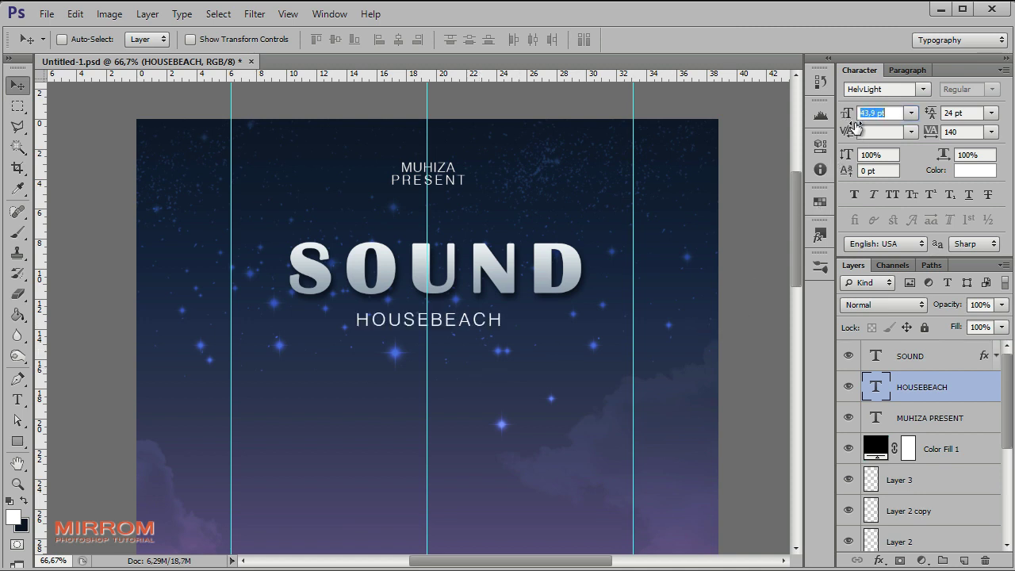
pyautogui.moveTo(870, 120); pyautogui.dragTo(880, 119)
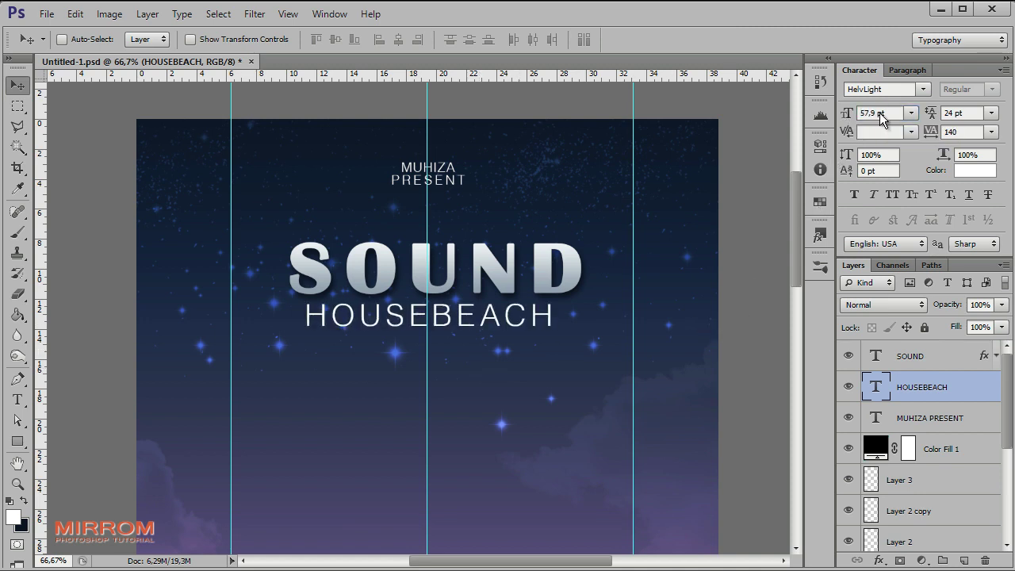
pyautogui.click(991, 132)
pyautogui.click(975, 389)
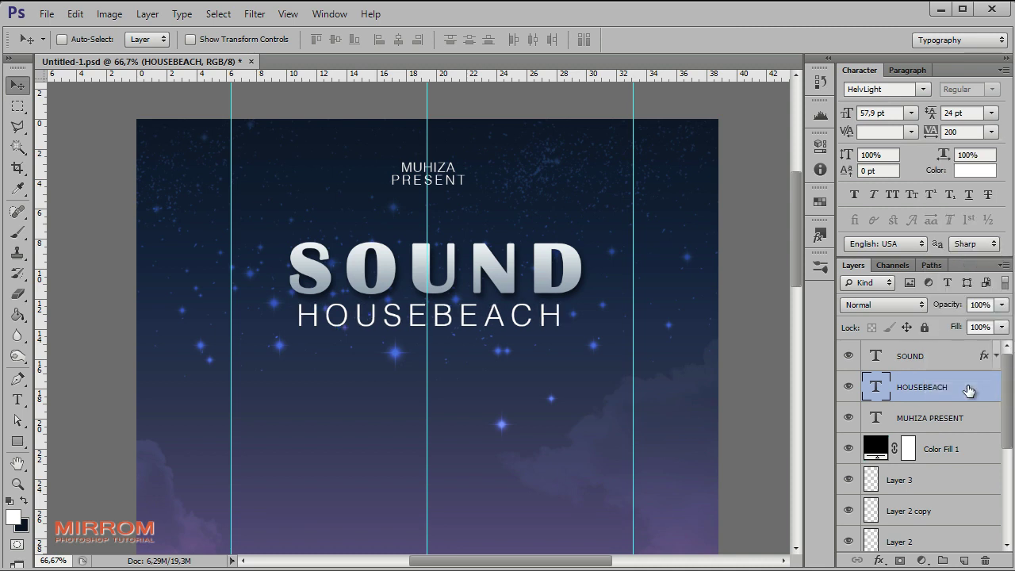
pyautogui.click(976, 131)
pyautogui.write('260')
pyautogui.press('Return')
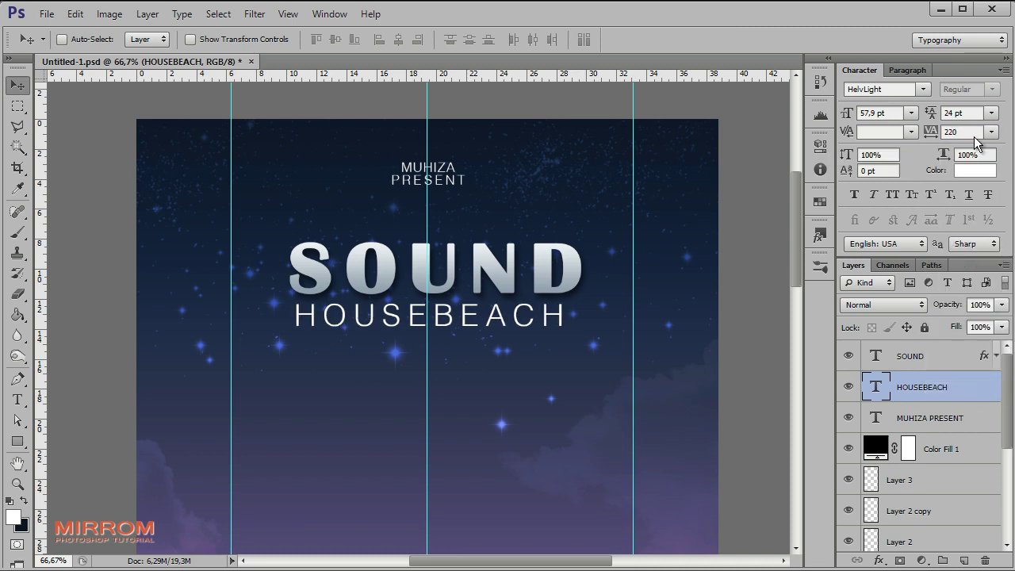
pyautogui.press('Up')
pyautogui.press('Up')
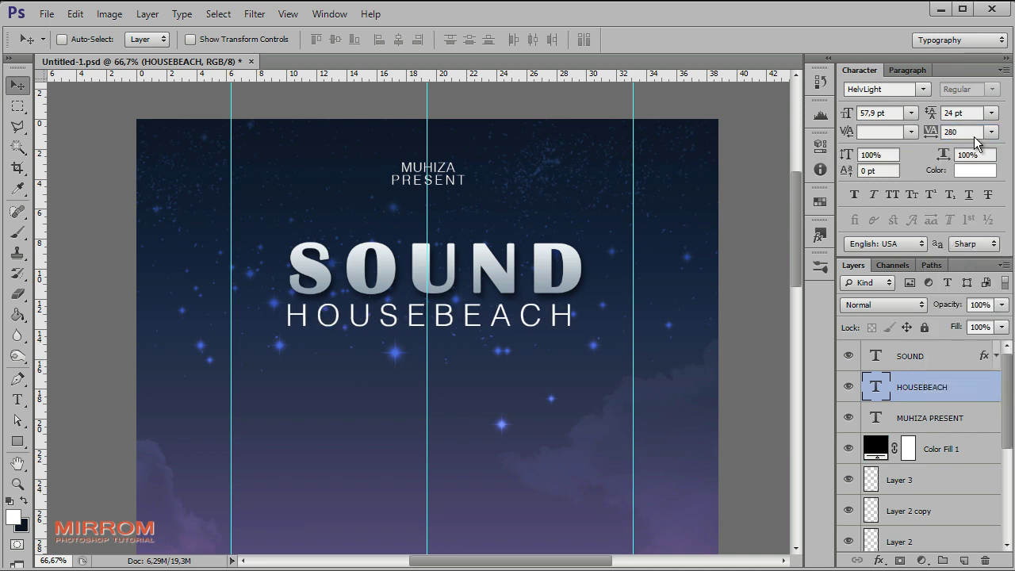
pyautogui.press('Right')
pyautogui.press('Right')
pyautogui.press('Right')
pyautogui.press('Right')
pyautogui.press('Right')
pyautogui.press('Right')
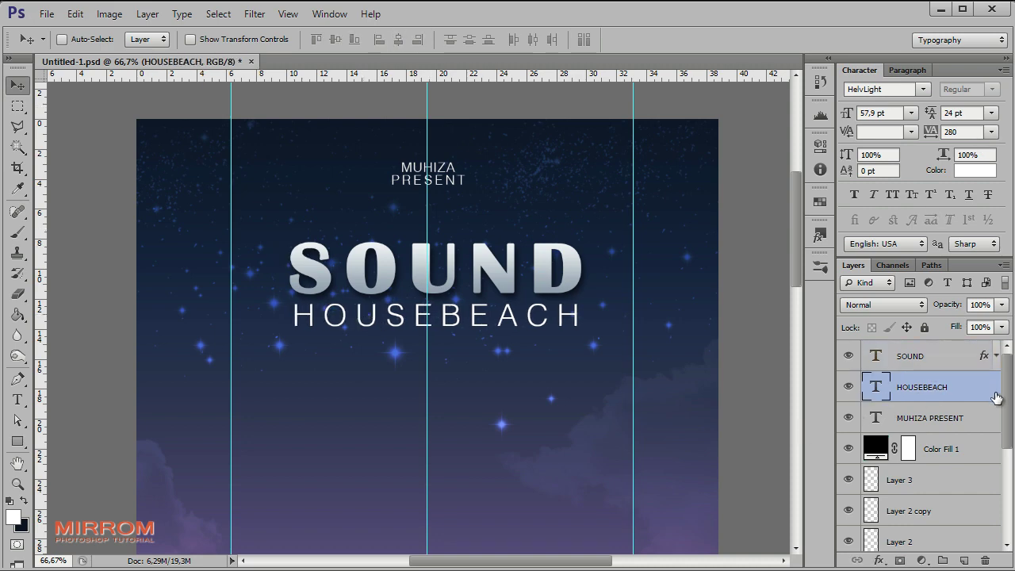
# - Give HOUSEBEACH a Portrait-preset Gradient Overlay
pyautogui.doubleClick(994, 398)
pyautogui.click(492, 291)
pyautogui.click(658, 176)
pyautogui.click(711, 189)
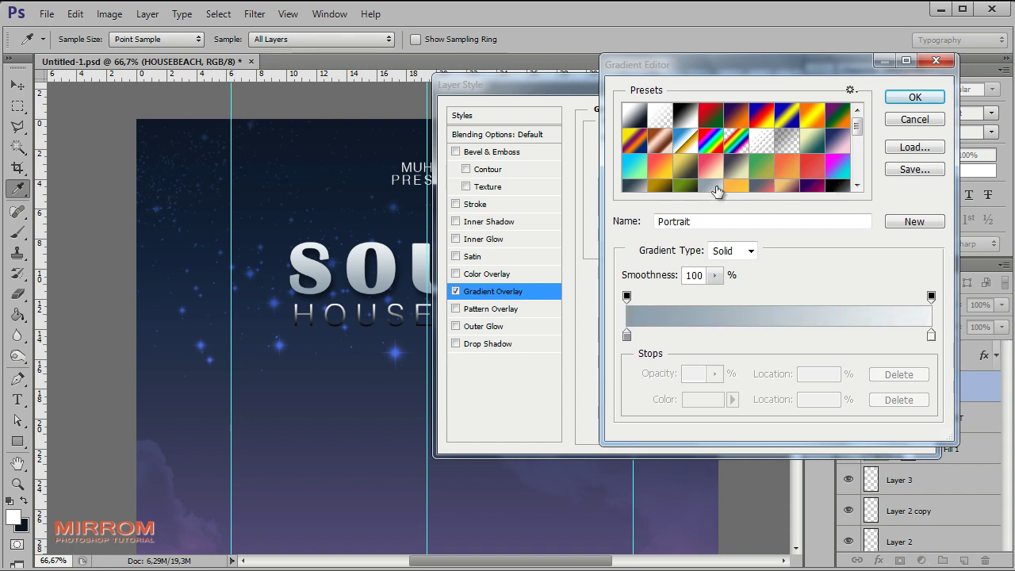
pyautogui.click(915, 97)
pyautogui.click(896, 112)
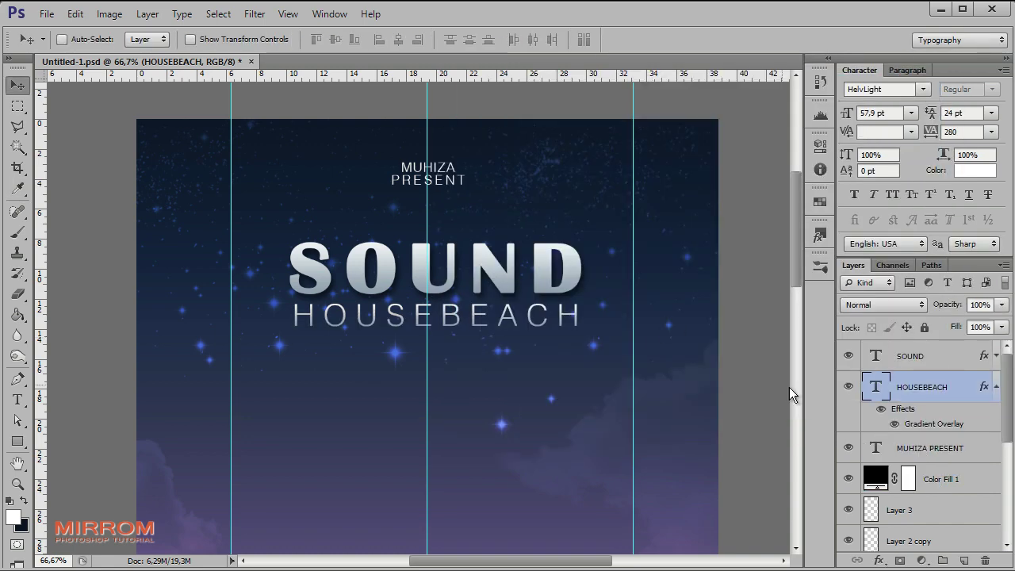
pyautogui.click(997, 389)
# - Set the foreground colour to the grey-blue sampled from SOUND
pyautogui.click(14, 518)
pyautogui.click(366, 289)
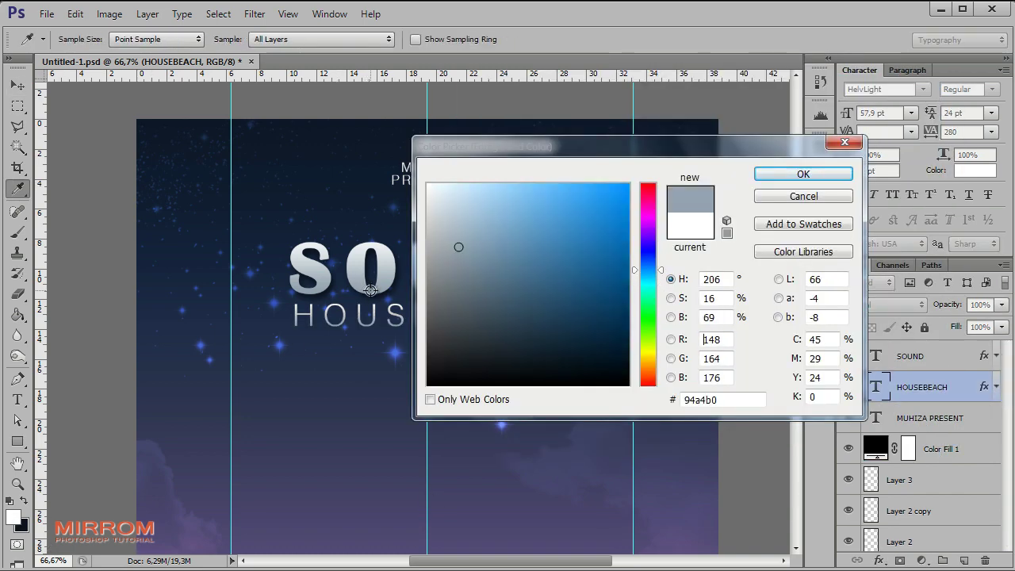
pyautogui.doubleClick(698, 398)
pyautogui.click(770, 172)
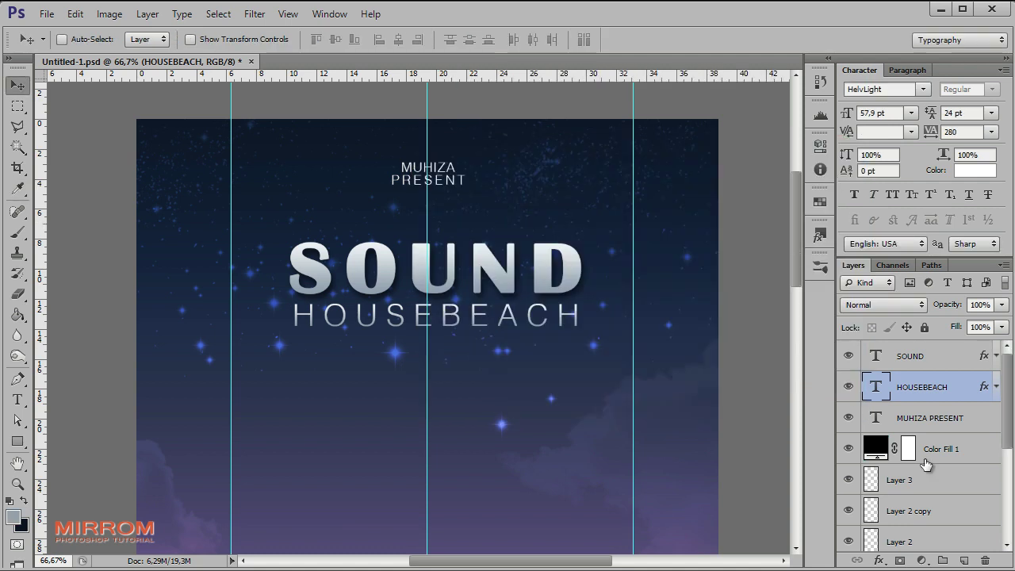
# - Draw a horizontal line under HOUSEBEACH and duplicate it slightly lower
pyautogui.click(944, 421)
pyautogui.click(18, 442)
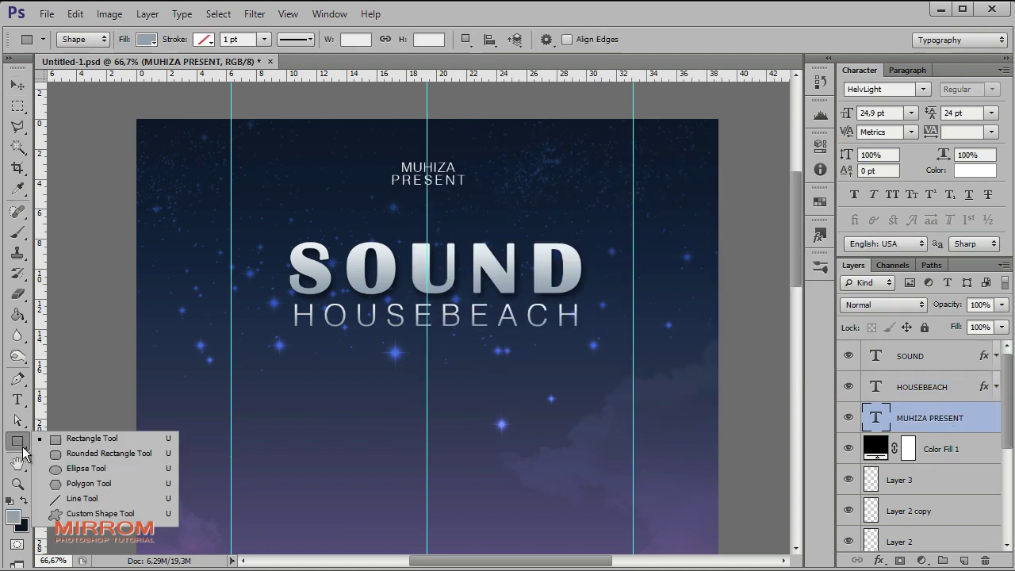
pyautogui.click(116, 500)
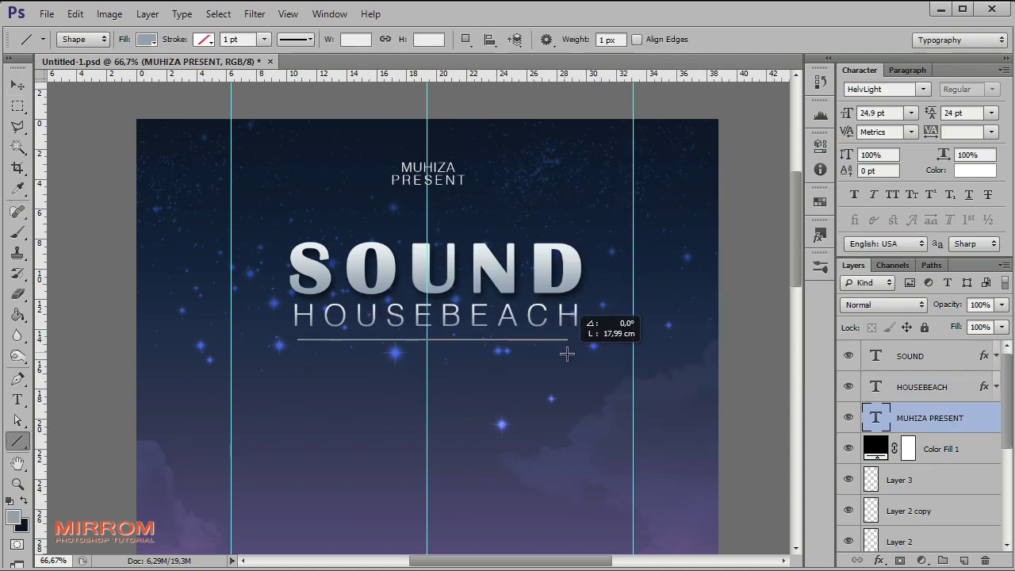
pyautogui.moveTo(298, 340); pyautogui.dragTo(570, 339)
pyautogui.press('v')
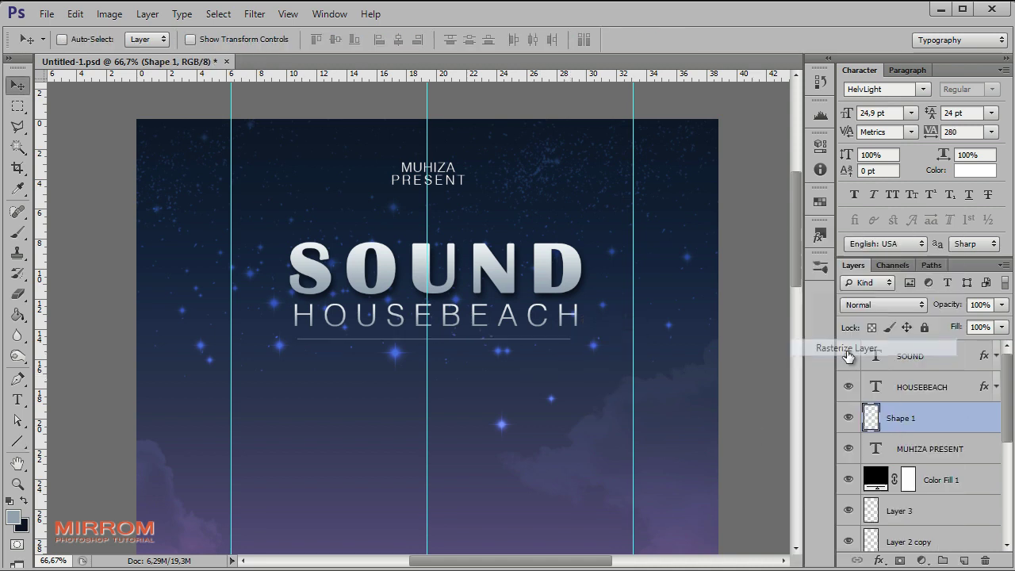
pyautogui.hotkey('ctrl', 'j')
pyautogui.press('Down')
pyautogui.press('Down')
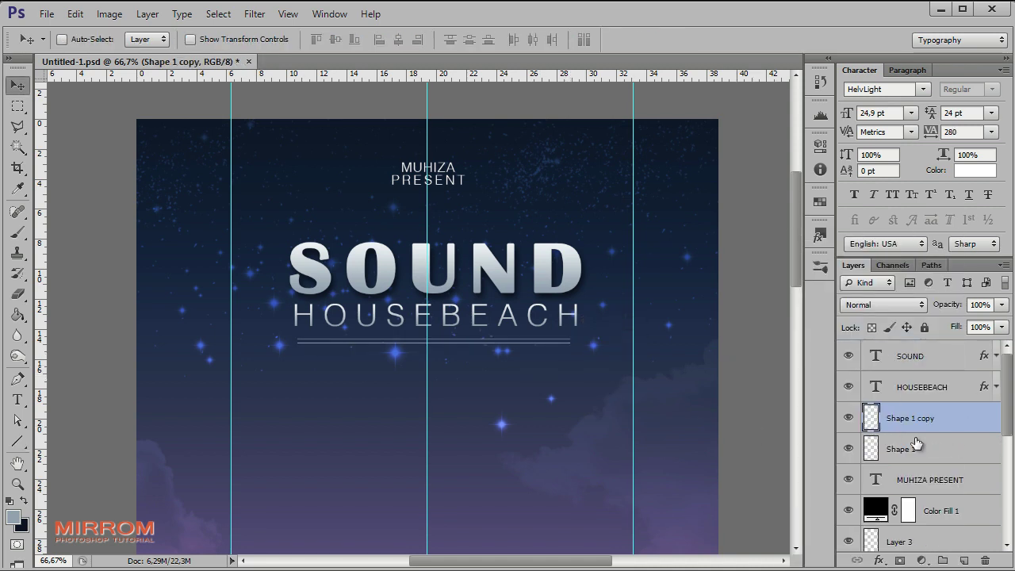
# - Merge both lines, centre them with SOUND and HOUSEBEACH, and lower the block
pyautogui.click(936, 450)
pyautogui.keyDown('shift'); pyautogui.click(936, 418); pyautogui.keyUp('shift')
pyautogui.hotkey('ctrl', 'e')
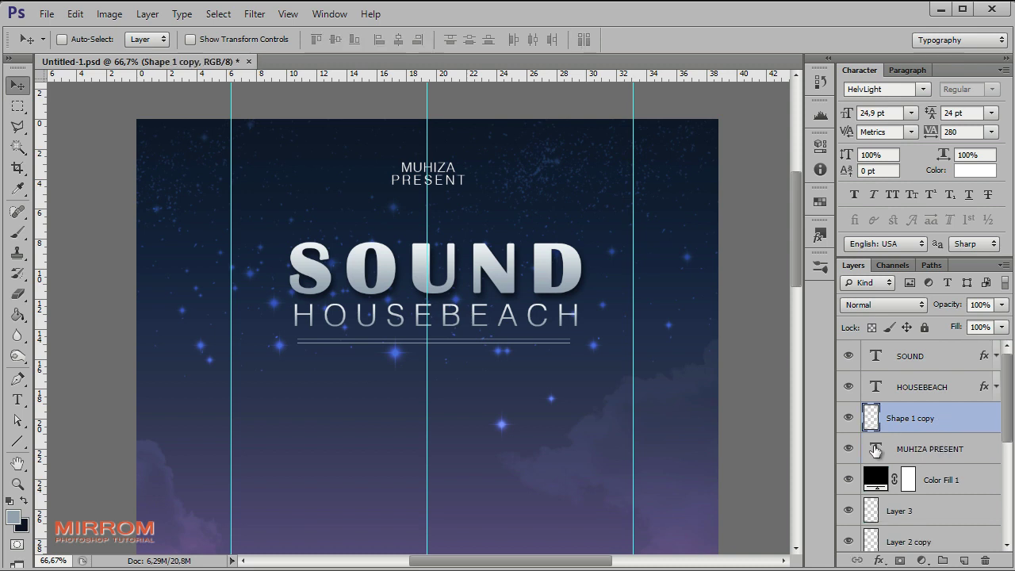
pyautogui.keyDown('shift'); pyautogui.click(928, 356); pyautogui.keyUp('shift')
pyautogui.click(398, 39)
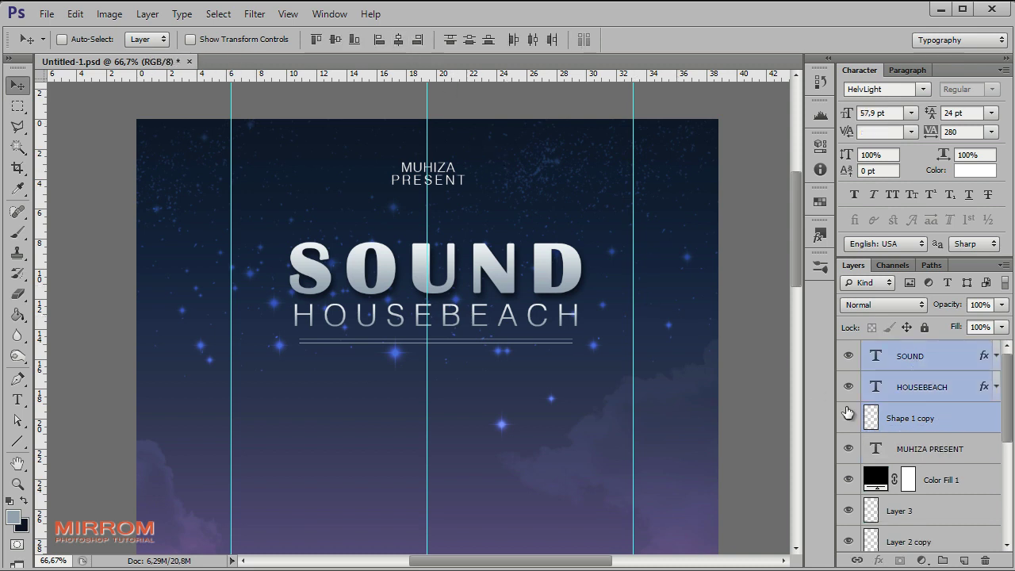
pyautogui.hotkey('shift', 'Down')
pyautogui.hotkey('shift', 'Down')
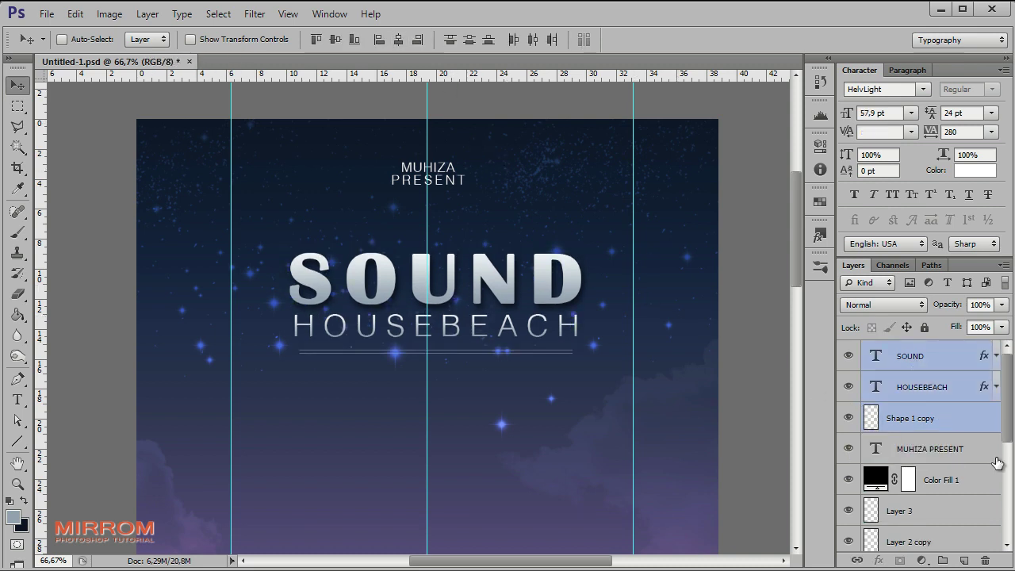
# - Group the title, subtitle, line and MUHIZA PRESENT layers as Group 1
pyautogui.keyDown('shift'); pyautogui.click(961, 449); pyautogui.keyUp('shift')
pyautogui.hotkey('ctrl', 'g')
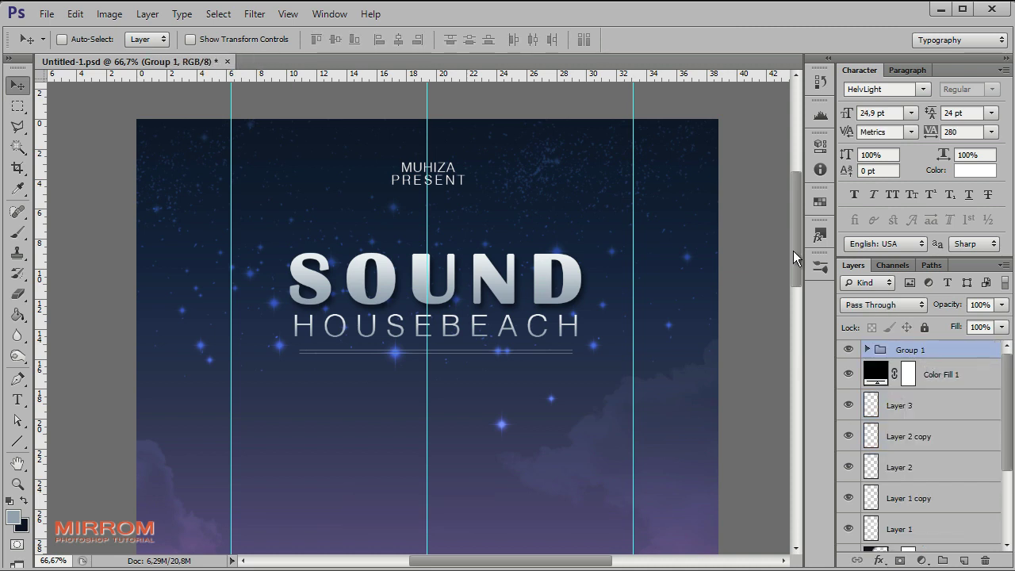
pyautogui.moveTo(794, 251); pyautogui.dragTo(803, 268)
# - Add the word NOVEMBER as a new text line below the title
pyautogui.press('t')
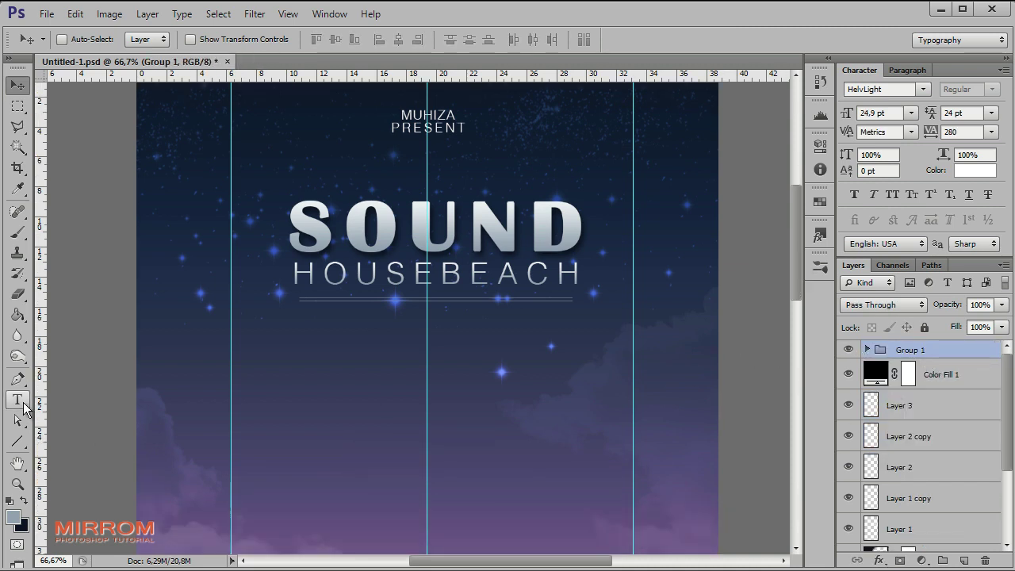
pyautogui.click(361, 355)
pyautogui.write('NO')
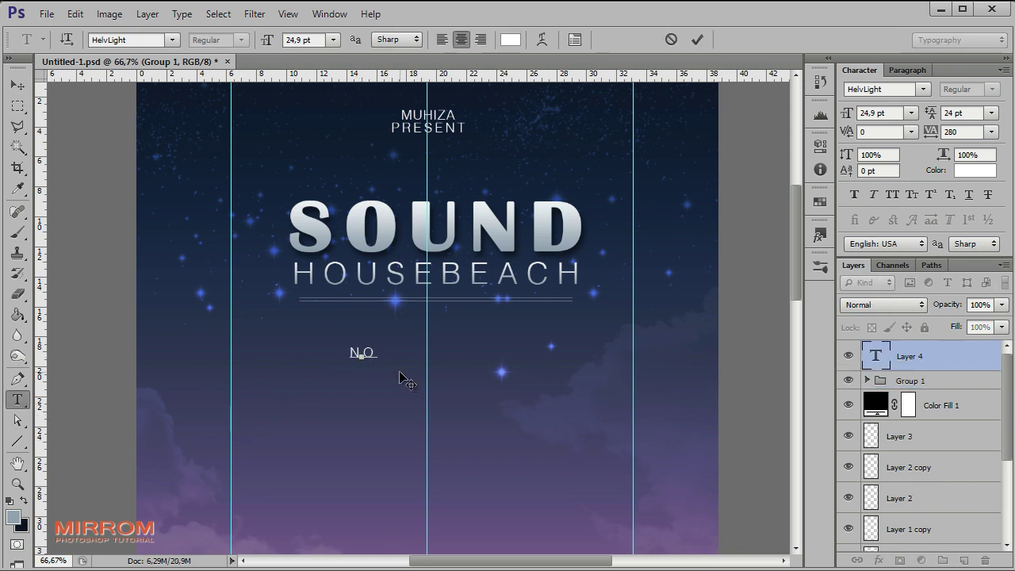
pyautogui.write('VEMBER')
pyautogui.click(698, 39)
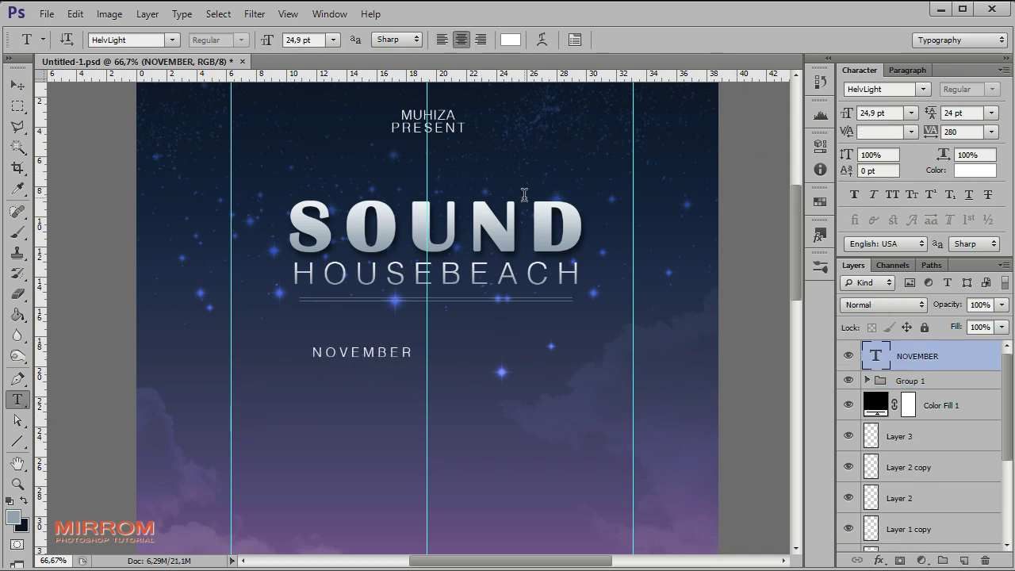
pyautogui.press('v')
pyautogui.moveTo(363, 353); pyautogui.dragTo(376, 353)
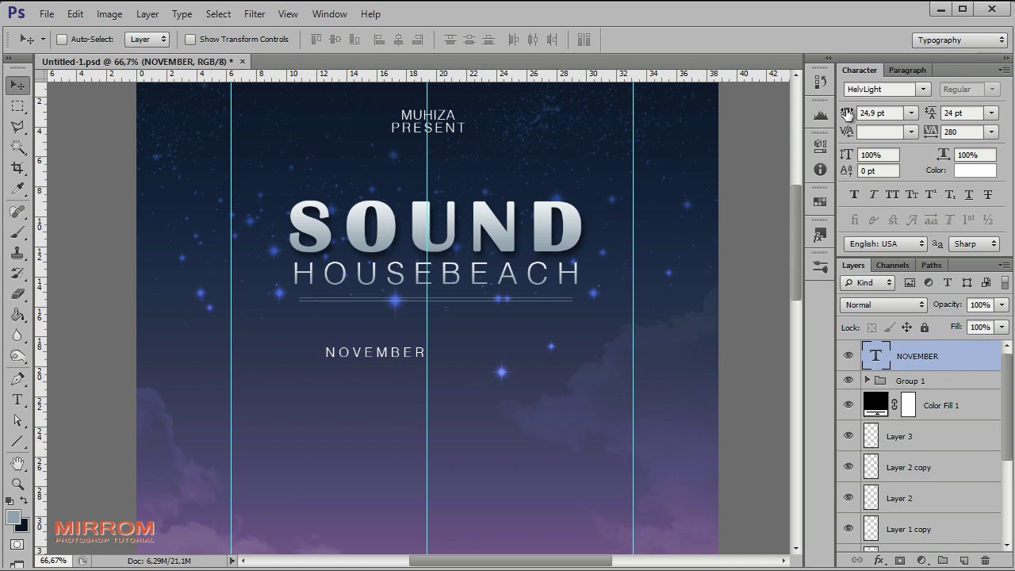
# - Set NOVEMBER to 53.9 pt, 75 tracking and grey-blue, centred under the title
pyautogui.moveTo(847, 113); pyautogui.dragTo(879, 113)
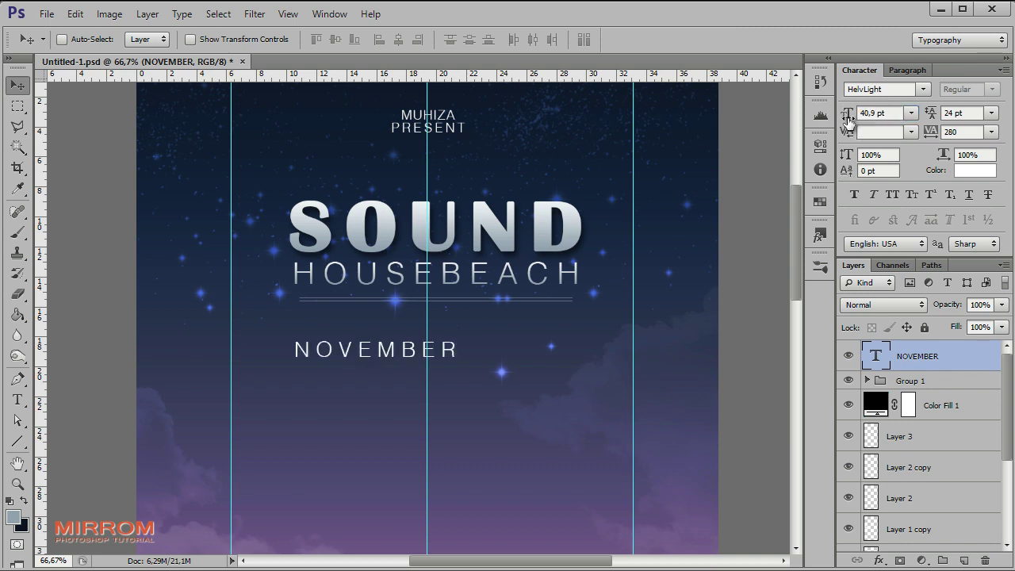
pyautogui.scroll(5, 879, 114)
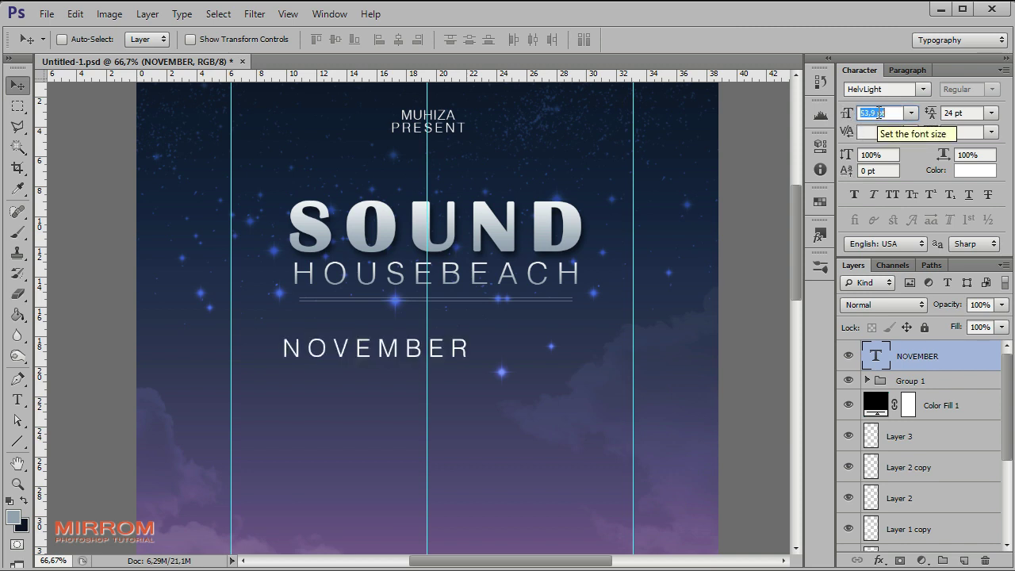
pyautogui.press('Return')
pyautogui.click(992, 132)
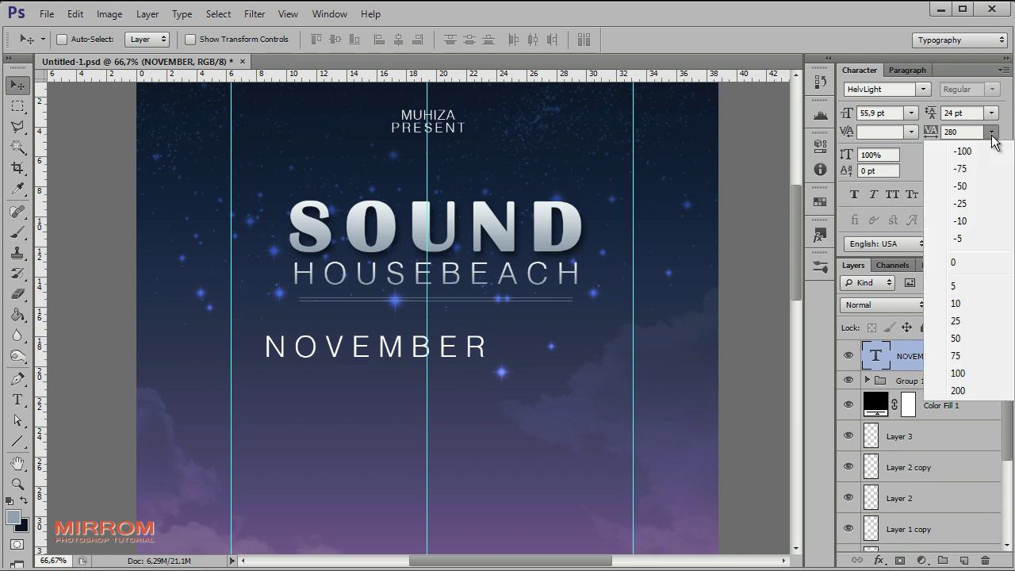
pyautogui.click(960, 354)
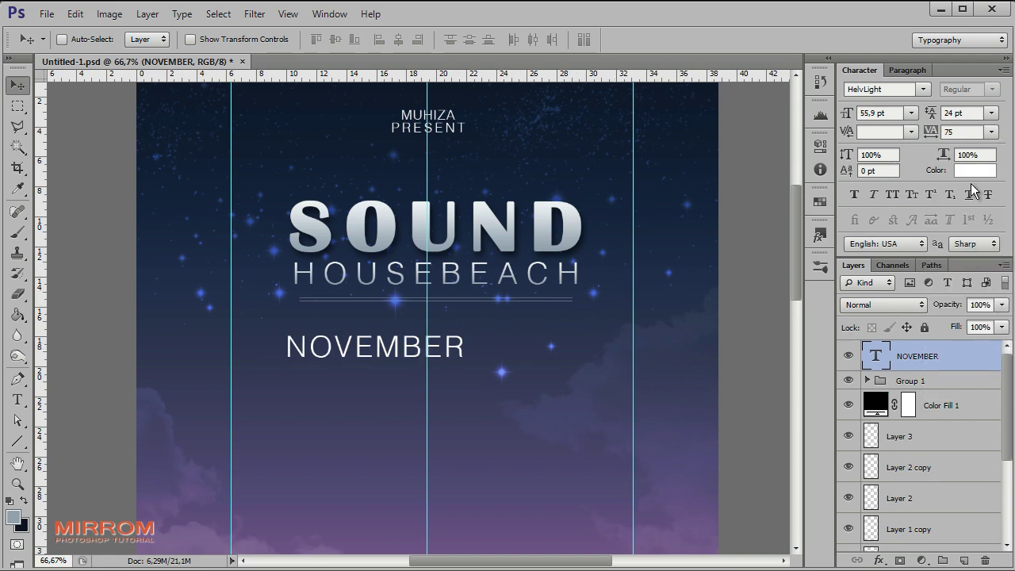
pyautogui.click(975, 170)
pyautogui.click(460, 246)
pyautogui.click(768, 172)
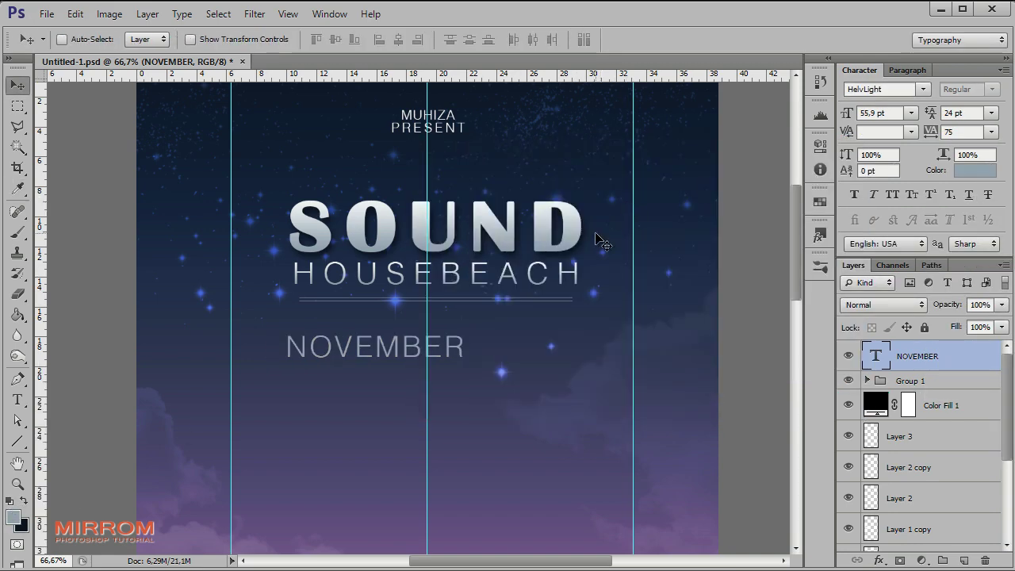
pyautogui.moveTo(461, 349); pyautogui.dragTo(492, 345)
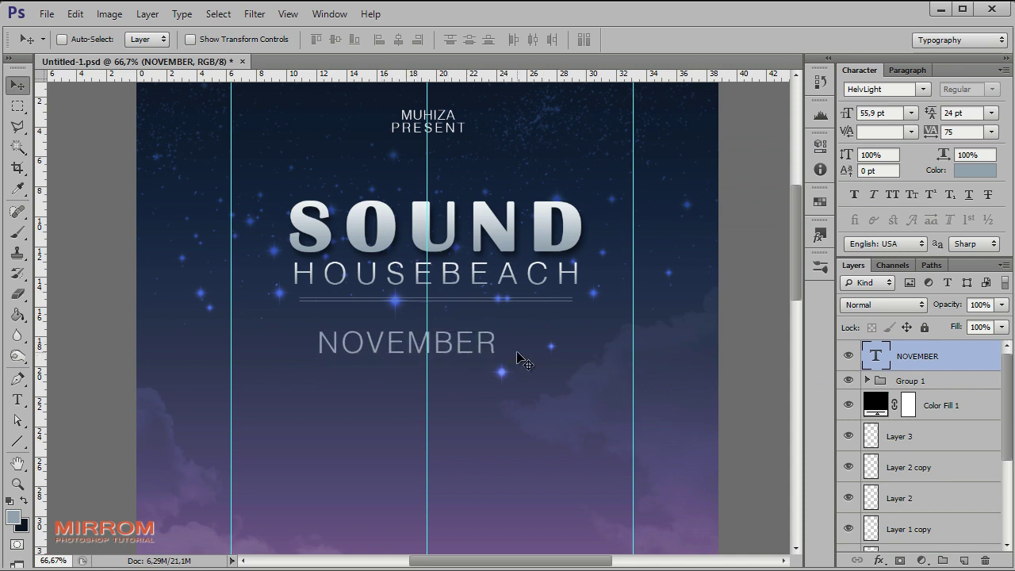
pyautogui.scroll(-2, 888, 115)
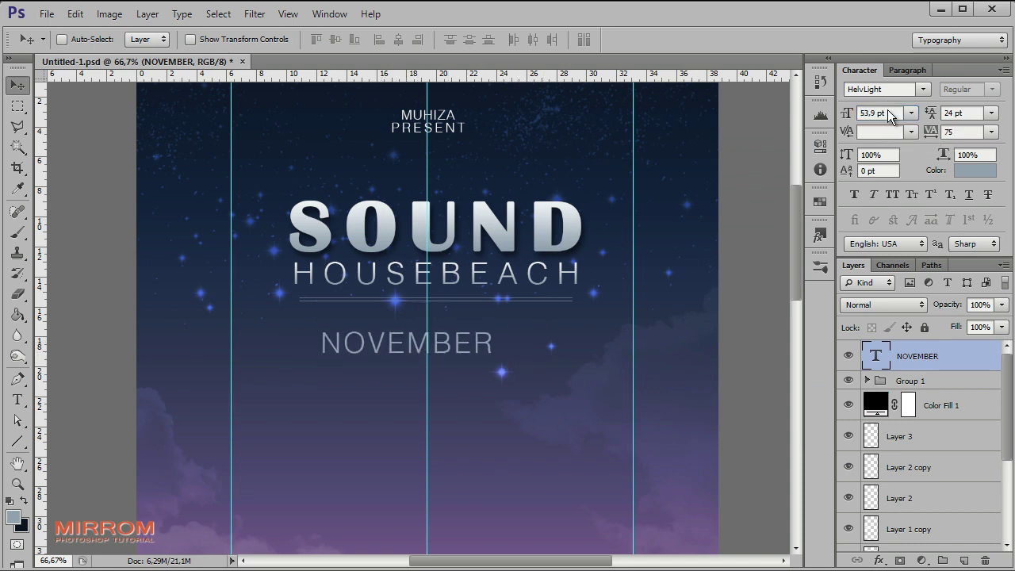
# - Add a bold '22' with 0 tracking after NOVEMBER, on the same baseline
pyautogui.press('t')
pyautogui.click(521, 346)
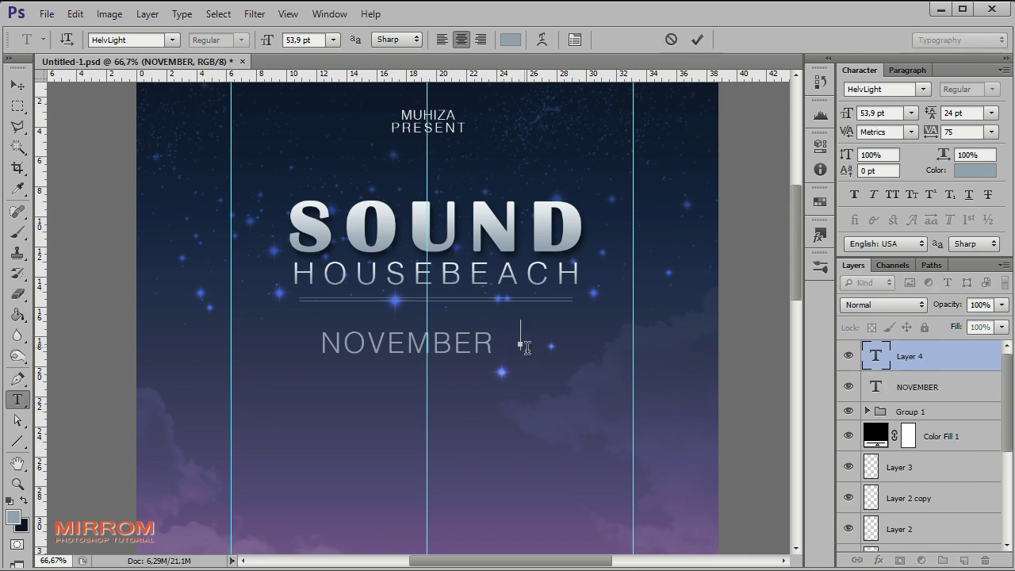
pyautogui.write('22')
pyautogui.click(697, 38)
pyautogui.click(854, 195)
pyautogui.click(992, 131)
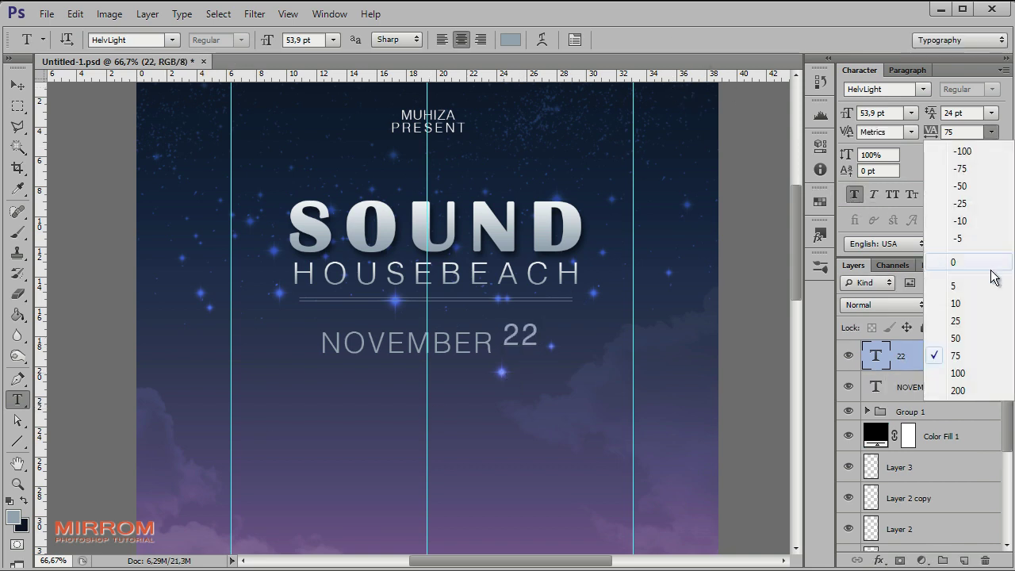
pyautogui.click(946, 266)
pyautogui.press('v')
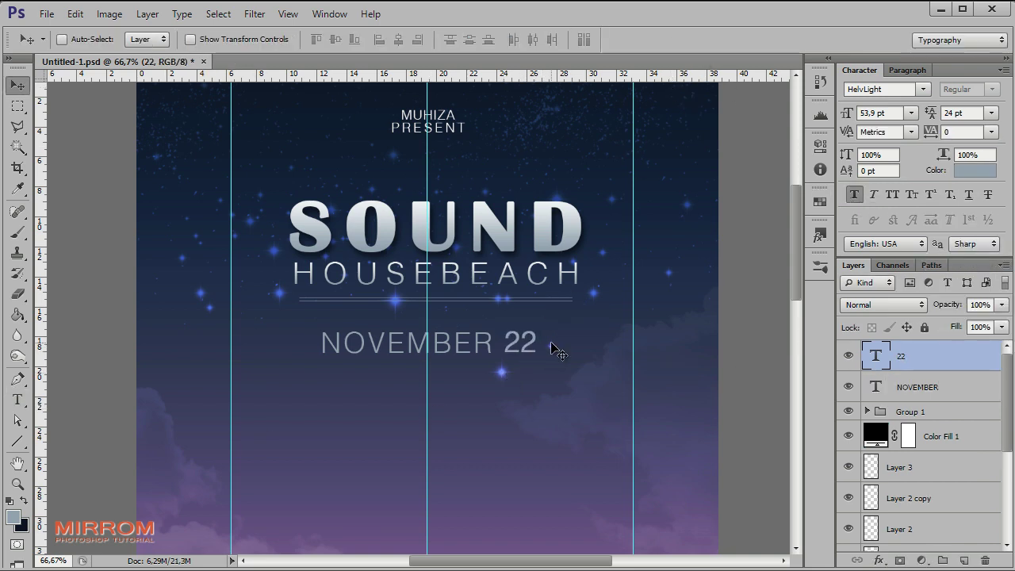
pyautogui.press('Down')
pyautogui.press('Down')
pyautogui.press('Down')
# - Add a smaller 'TH' raised beside 22 as a superscript
pyautogui.press('t')
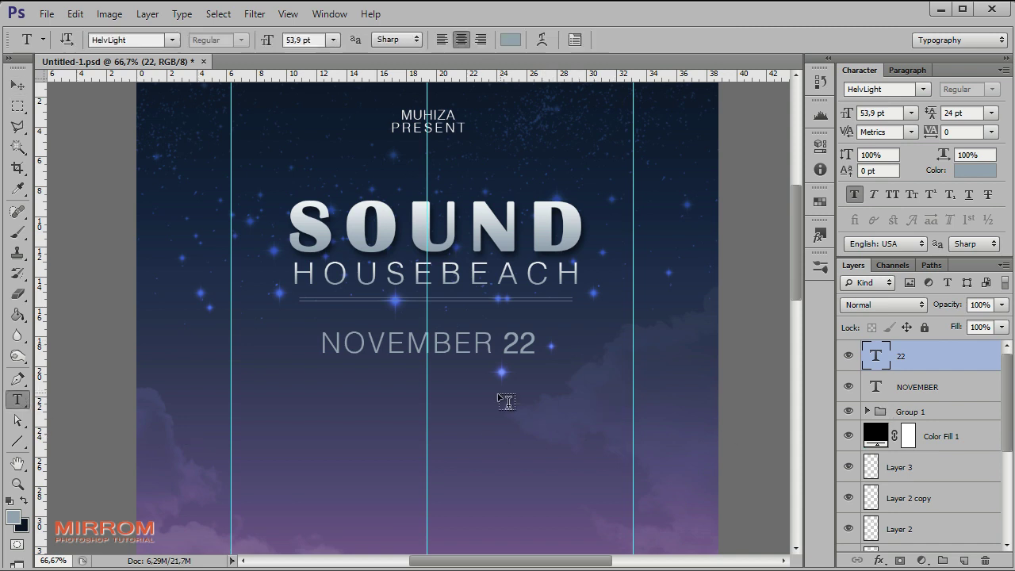
pyautogui.click(573, 341)
pyautogui.write('TH')
pyautogui.click(697, 39)
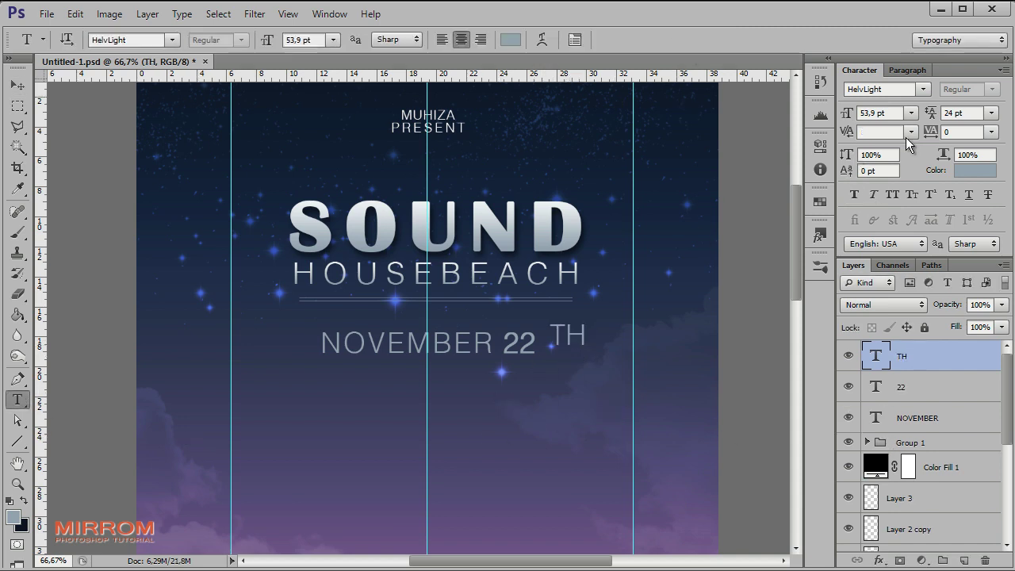
pyautogui.moveTo(849, 117); pyautogui.dragTo(833, 117)
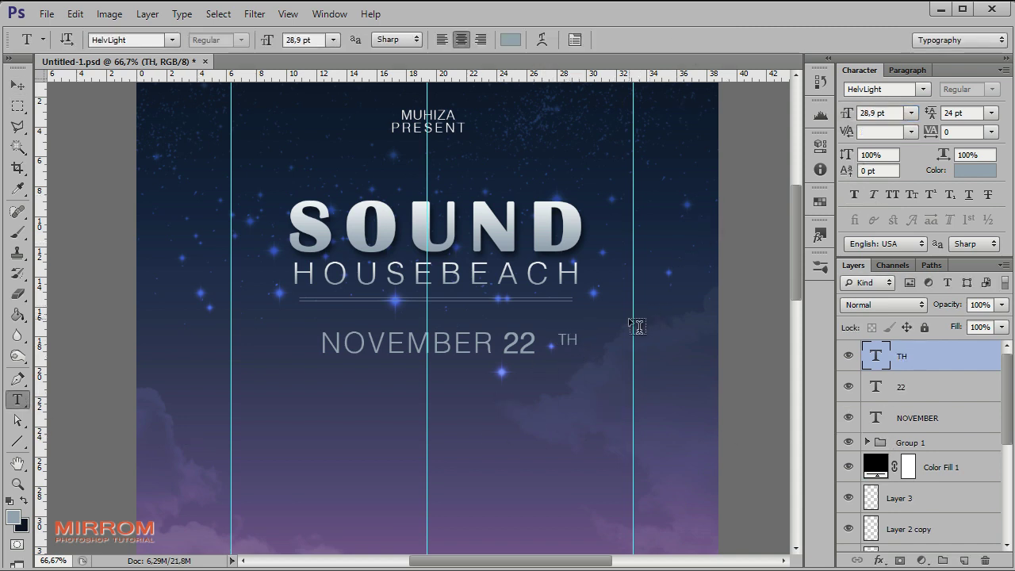
pyautogui.press('v')
pyautogui.moveTo(564, 341); pyautogui.dragTo(553, 342)
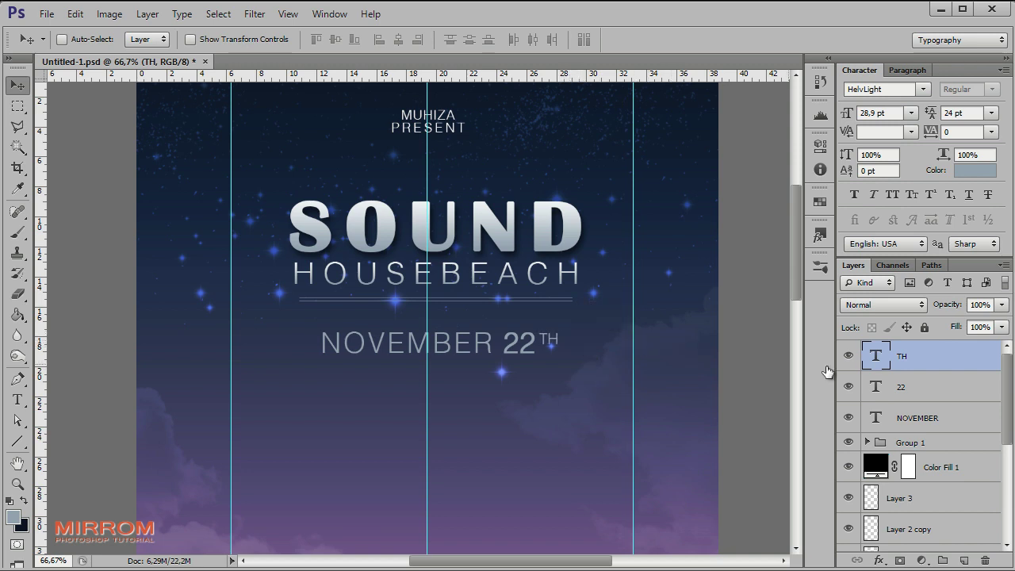
# - Shift the whole NOVEMBER 22TH date line slightly left
pyautogui.keyDown('shift'); pyautogui.click(927, 387); pyautogui.keyUp('shift')
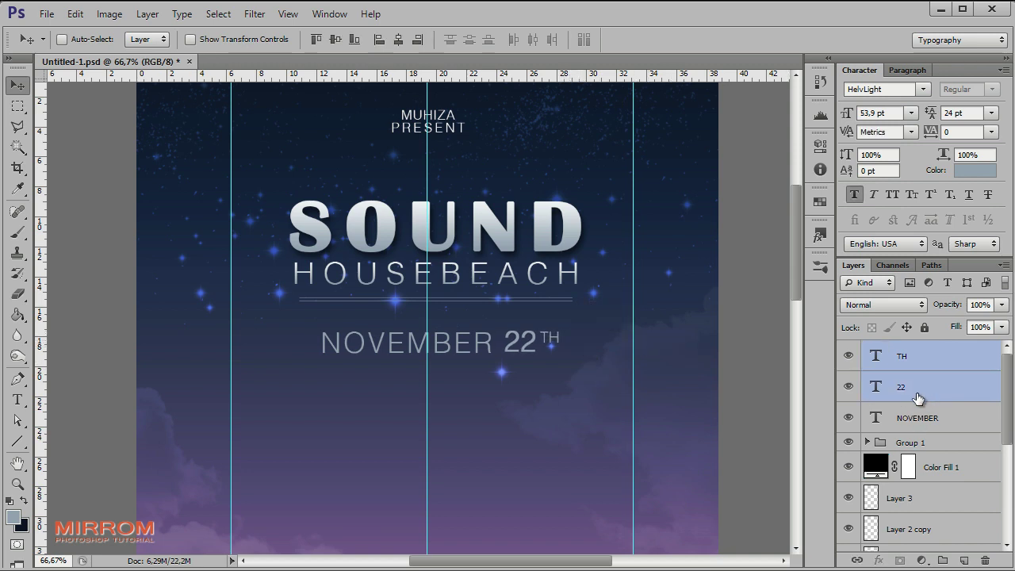
pyautogui.keyDown('shift'); pyautogui.click(921, 418); pyautogui.keyUp('shift')
pyautogui.press('Left')
pyautogui.press('Left')
pyautogui.press('Left')
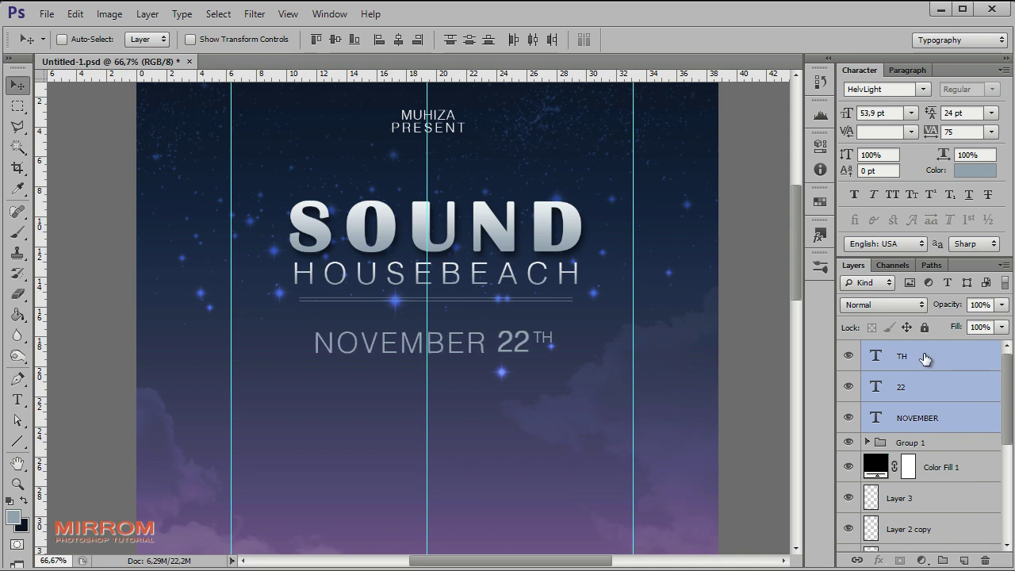
pyautogui.press('Left')
pyautogui.press('Left')
pyautogui.press('Left')
pyautogui.click(937, 365)
# - Add the time '8PM - 3AM' and place it just under the date
pyautogui.click(17, 399)
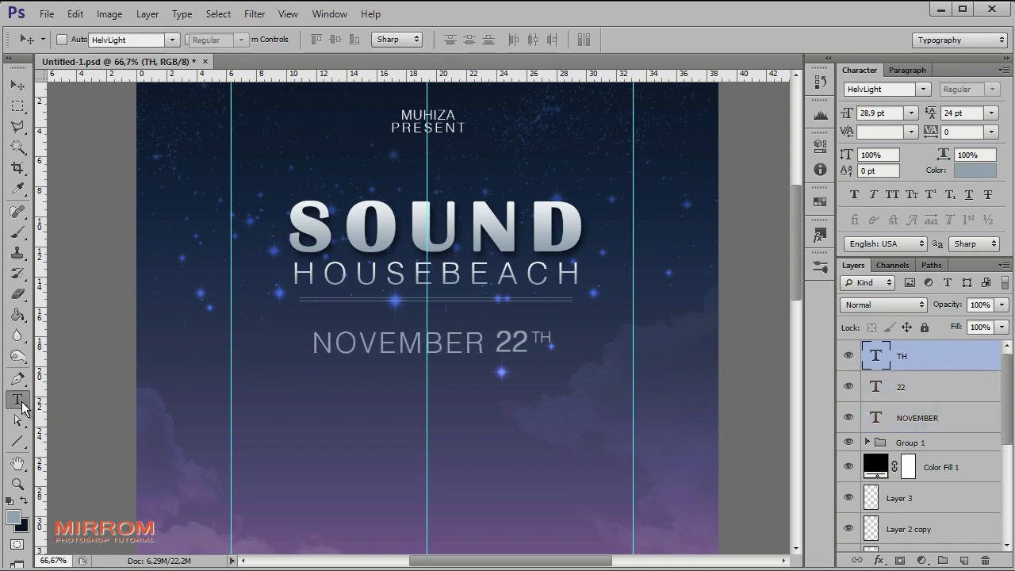
pyautogui.click(403, 395)
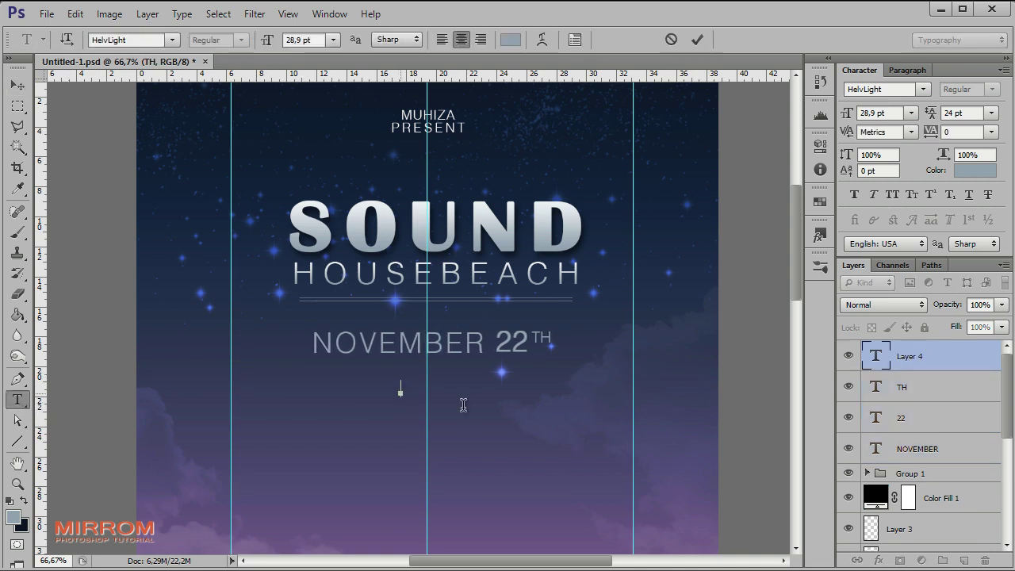
pyautogui.write('8PM')
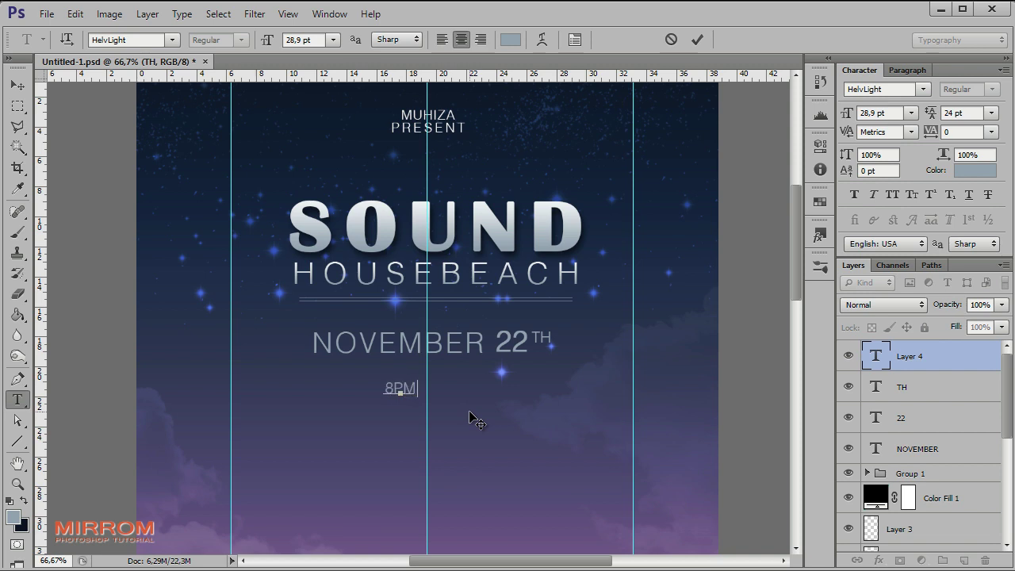
pyautogui.write(' - 3AM')
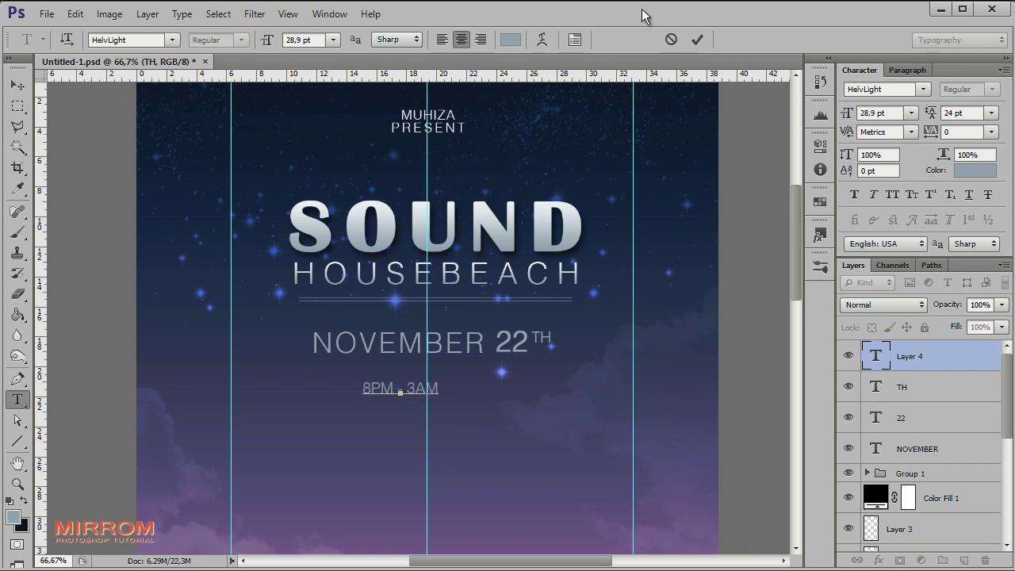
pyautogui.click(697, 39)
pyautogui.press('v')
pyautogui.moveTo(414, 403); pyautogui.dragTo(436, 389)
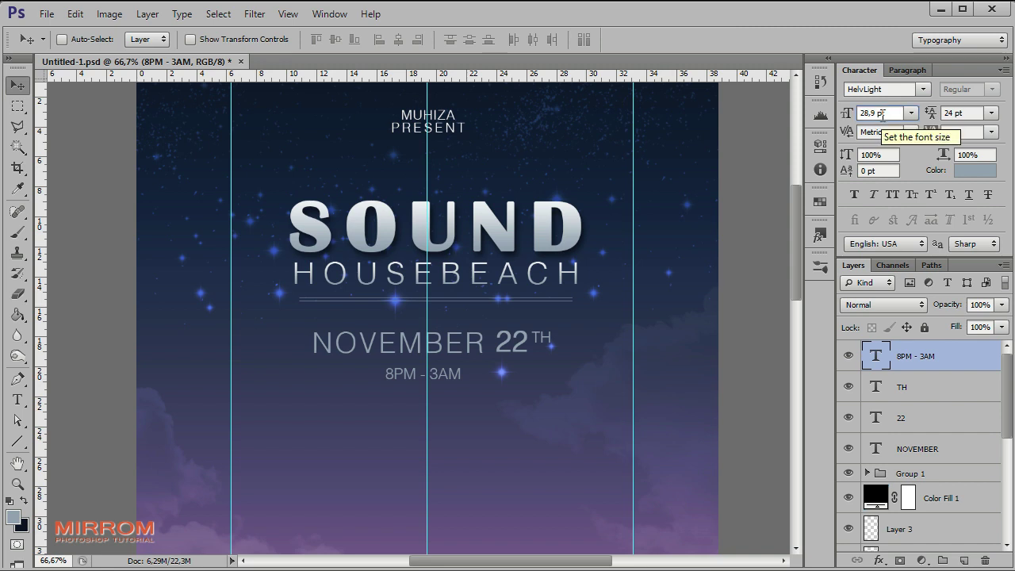
# - Make the time text Faux Bold and keep its size at 28.9 pt
pyautogui.click(880, 112)
pyautogui.press('Up')
pyautogui.click(855, 194)
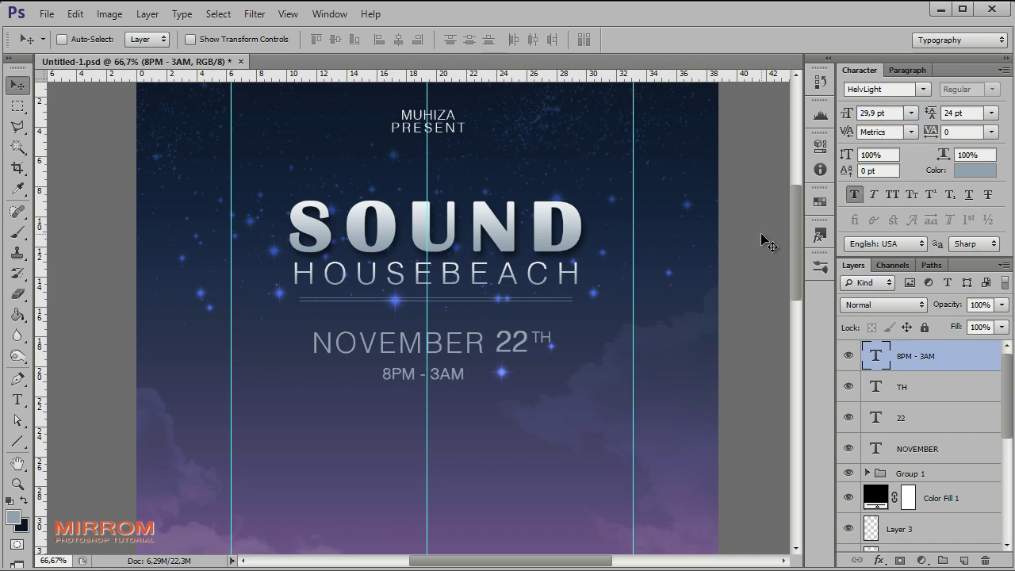
pyautogui.press('Up')
pyautogui.press('Up')
pyautogui.press('Up')
pyautogui.press('Up')
pyautogui.press('Up')
pyautogui.press('Up')
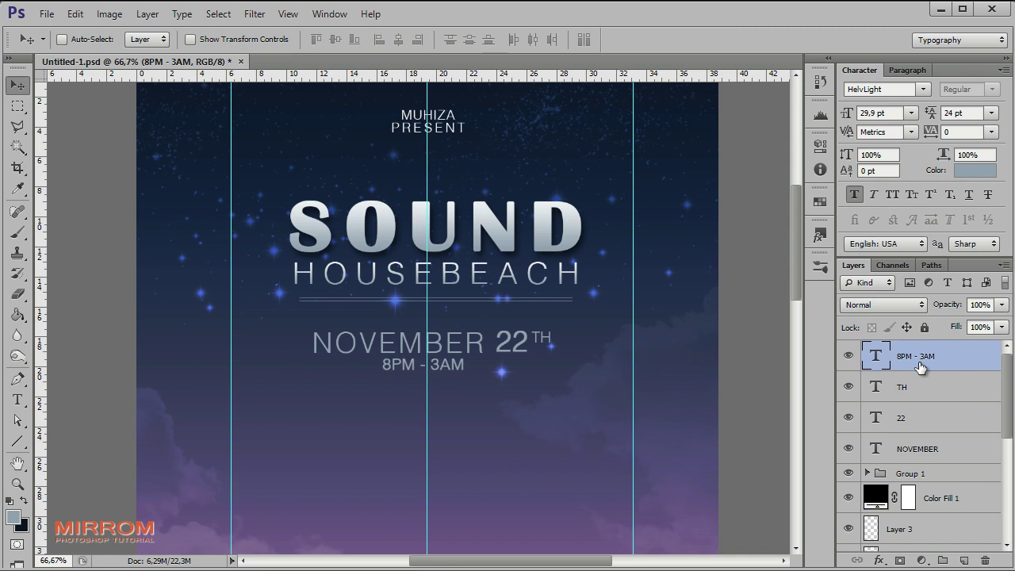
pyautogui.press('Down')
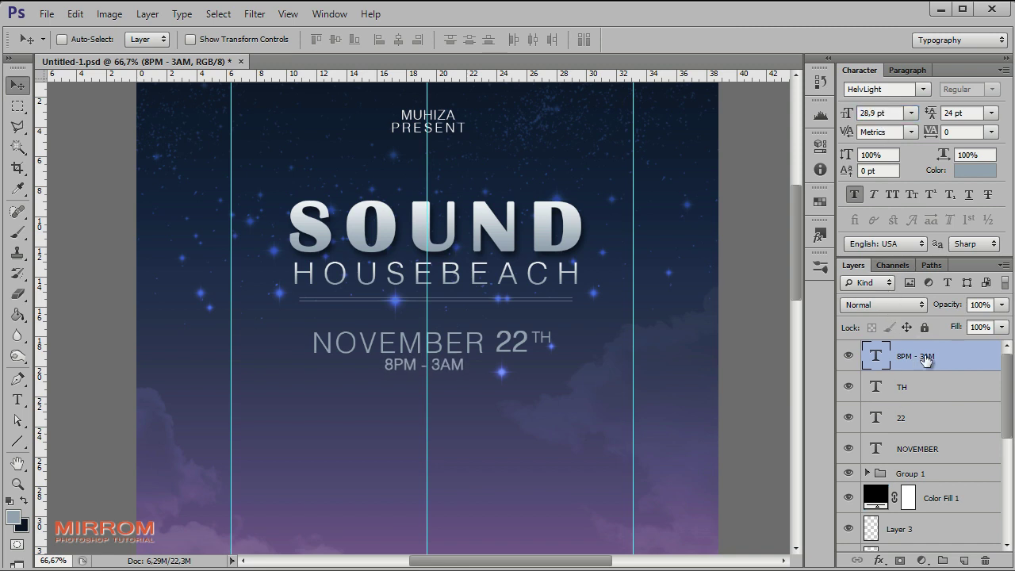
# - Add the heading 'FEATURING ARTISTS' below the time line
pyautogui.press('t')
pyautogui.click(346, 420)
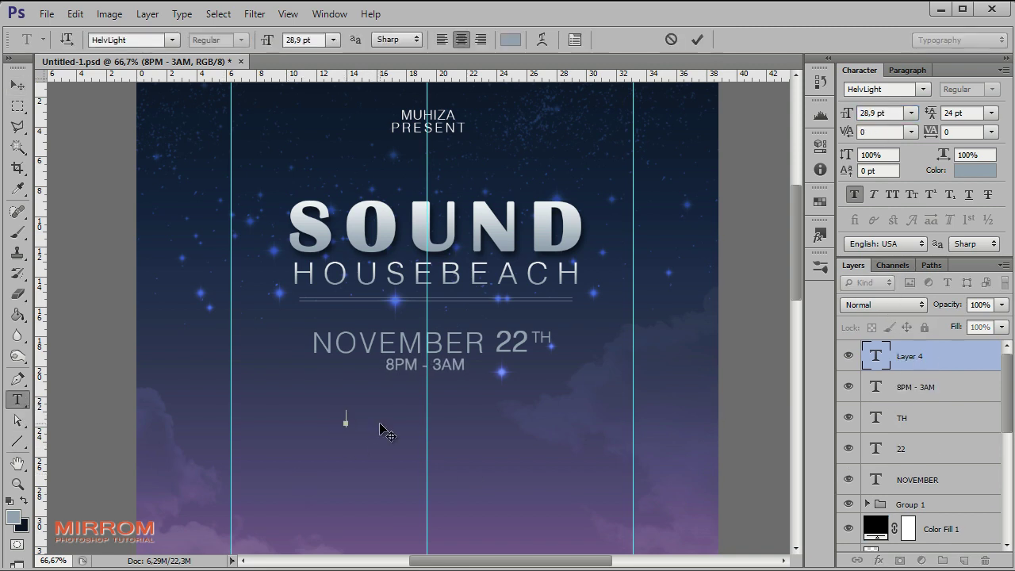
pyautogui.write('FEATURING ')
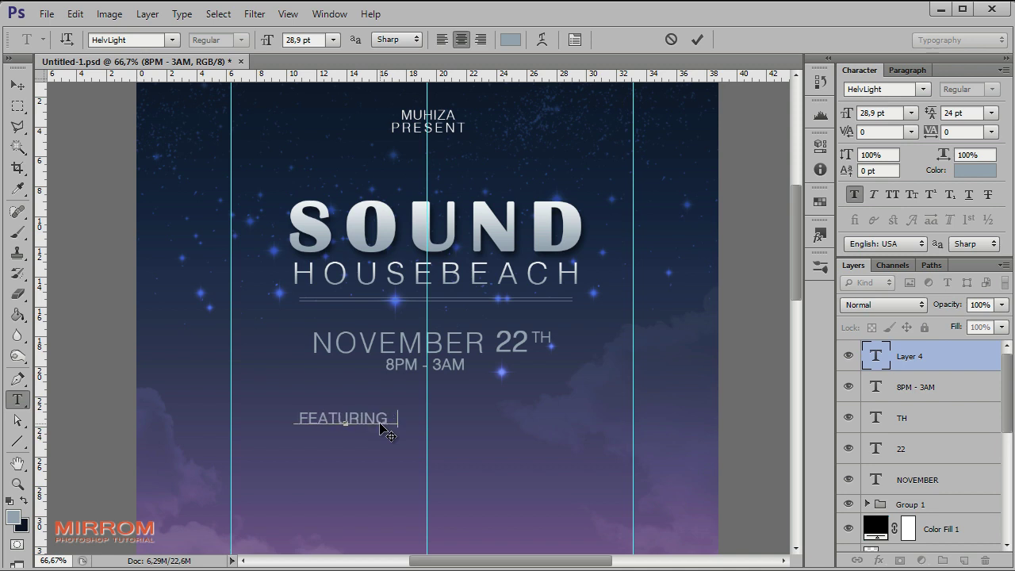
pyautogui.write('ARTISTS')
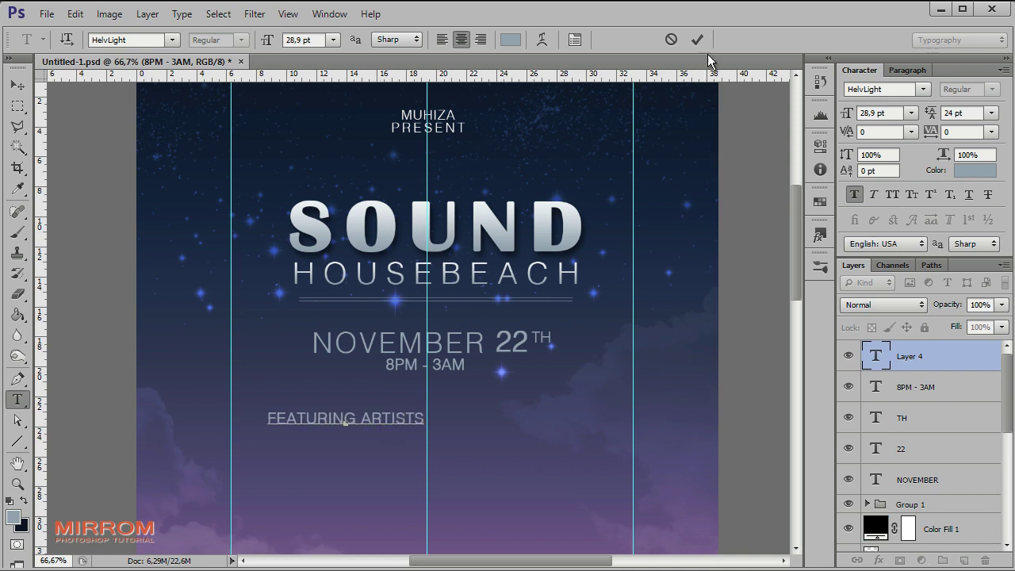
pyautogui.click(697, 38)
# - Give FEATURING ARTISTS 25 tracking and a 26.9 pt font size
pyautogui.click(892, 111)
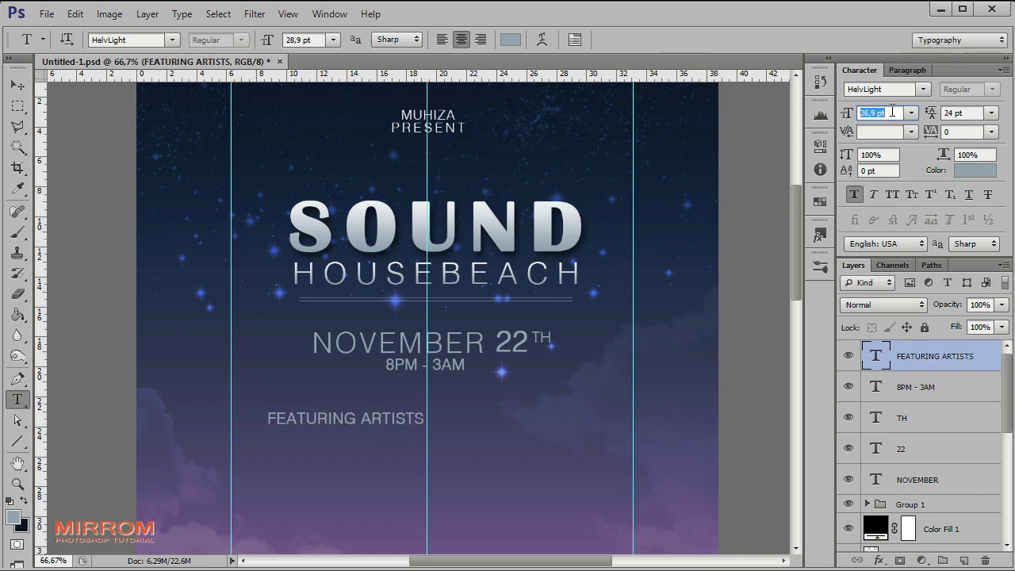
pyautogui.click(995, 133)
pyautogui.click(973, 327)
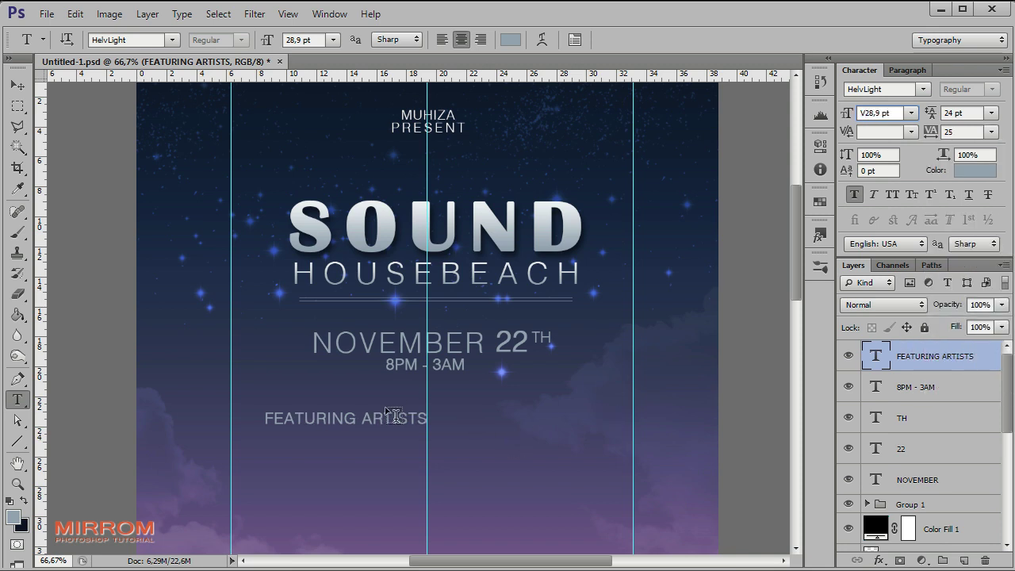
pyautogui.click(16, 84)
pyautogui.click(510, 240)
pyautogui.click(887, 112)
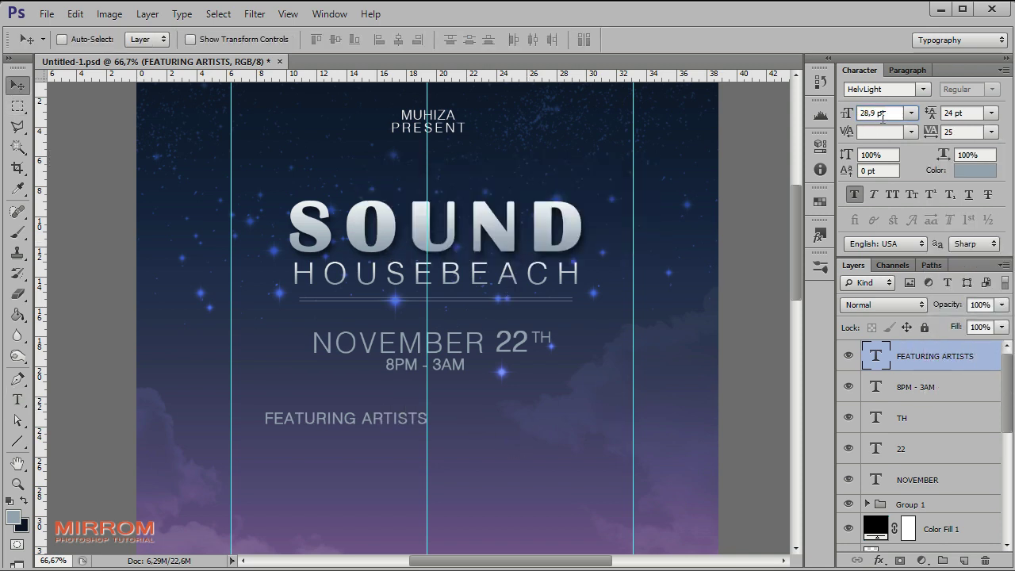
# - Centre FEATURING ARTISTS under the time line with small nudges
pyautogui.press('Down')
pyautogui.moveTo(378, 413); pyautogui.dragTo(460, 411)
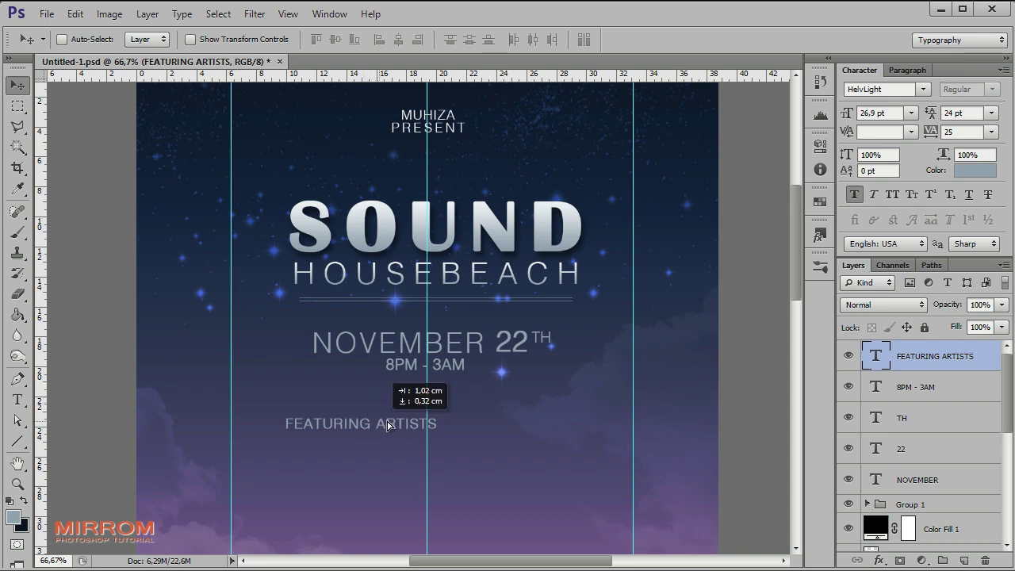
pyautogui.hotkey('ctrl', 's')
pyautogui.press('Down')
pyautogui.press('Down')
pyautogui.press('Down')
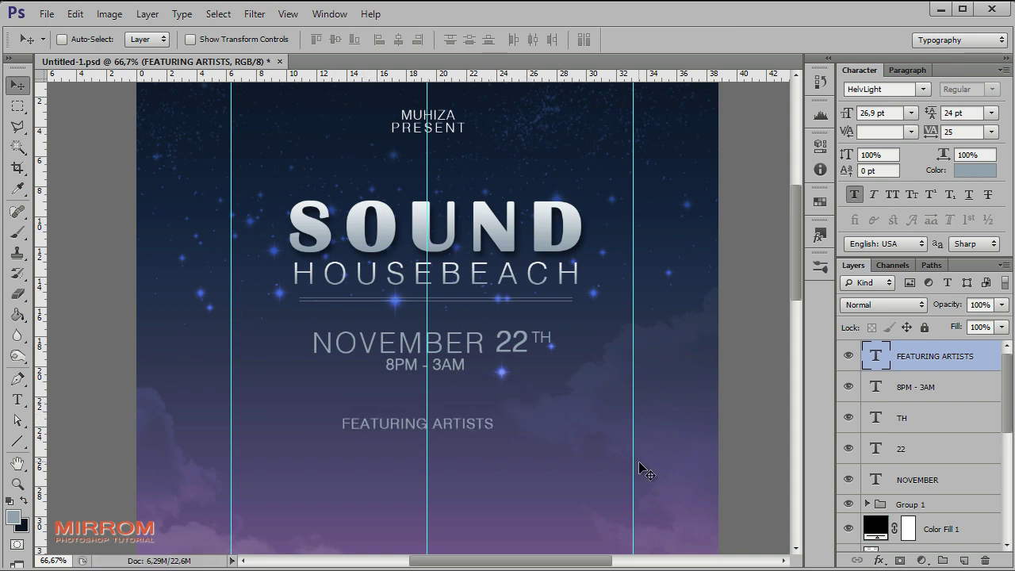
pyautogui.press('Down')
pyautogui.press('Down')
pyautogui.press('Down')
pyautogui.press('Down')
pyautogui.press('Down')
pyautogui.press('Down')
pyautogui.press('Right')
pyautogui.press('Right')
pyautogui.press('Right')
pyautogui.press('Right')
pyautogui.press('Right')
pyautogui.press('Right')
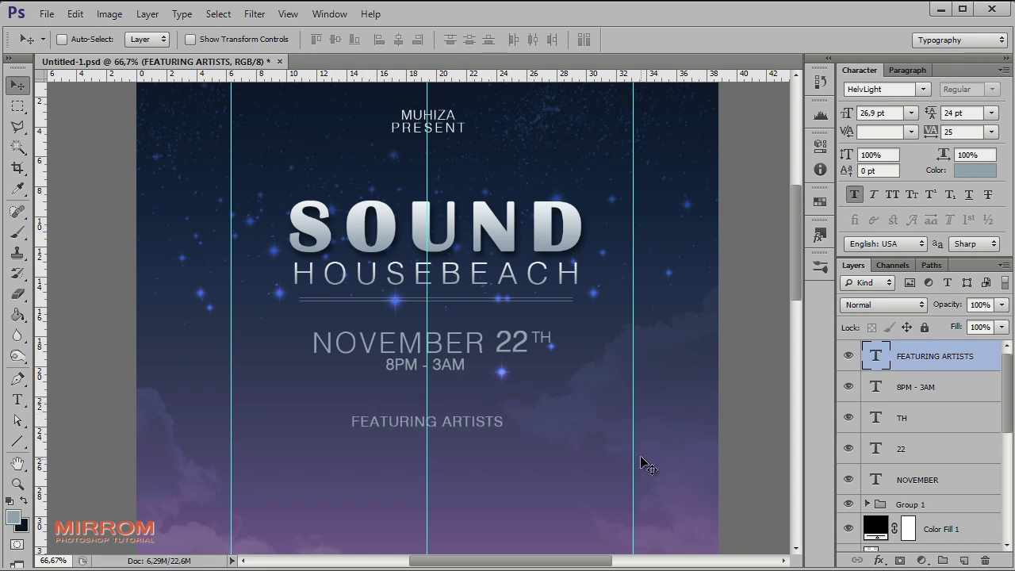
pyautogui.press('Up')
pyautogui.press('Up')
pyautogui.press('Up')
pyautogui.press('Up')
pyautogui.press('Up')
pyautogui.press('Up')
# - Paste the DJ artist list into a new paragraph text box
pyautogui.press('t')
pyautogui.scroll(-5, 291, 465)
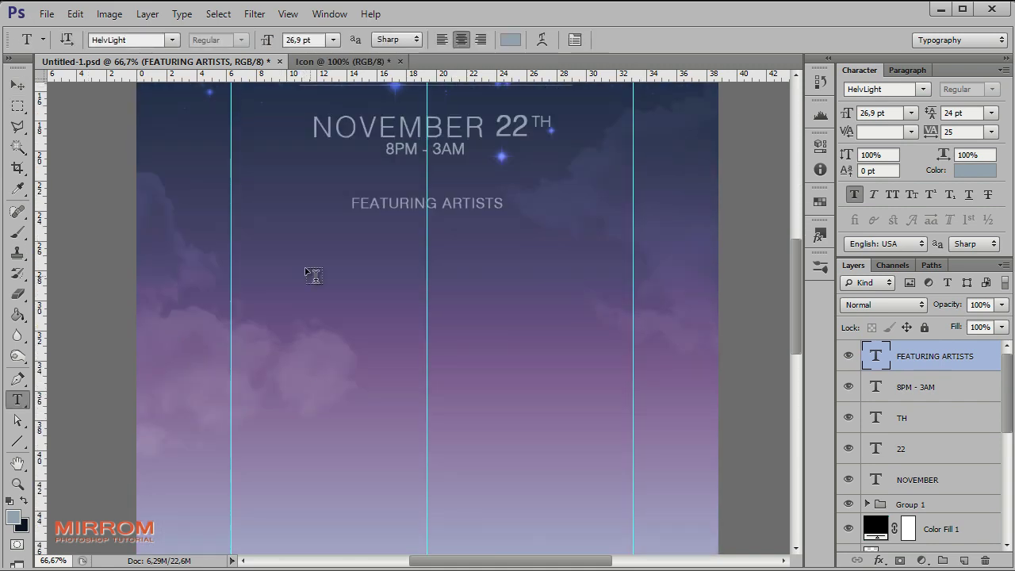
pyautogui.moveTo(290, 233); pyautogui.dragTo(572, 372)
pyautogui.write('DJ MANSOO - CROL, CAREABIE - FREN, DONMASTE - EUILA, DJ BANNAL- CLUB, FARIZ - RMZ, JESSOX - AMAZING')
pyautogui.hotkey('ctrl', 'Return')
# - Move the artist list under the heading and centre FEATURING ARTISTS over it
pyautogui.press('v')
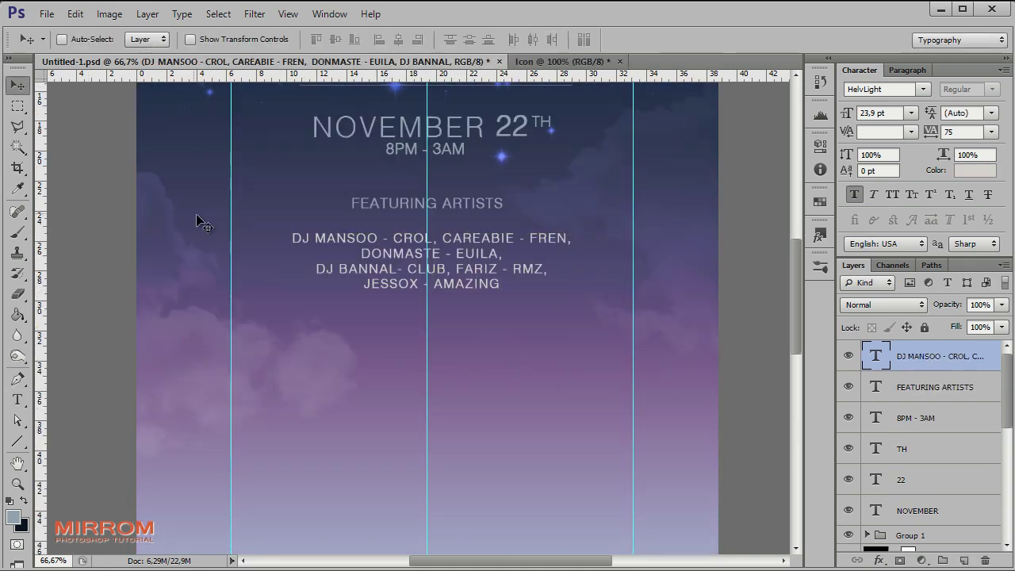
pyautogui.press('Up')
pyautogui.press('Up')
pyautogui.press('Up')
pyautogui.keyDown('shift'); pyautogui.click(946, 385); pyautogui.keyUp('shift')
pyautogui.click(398, 39)
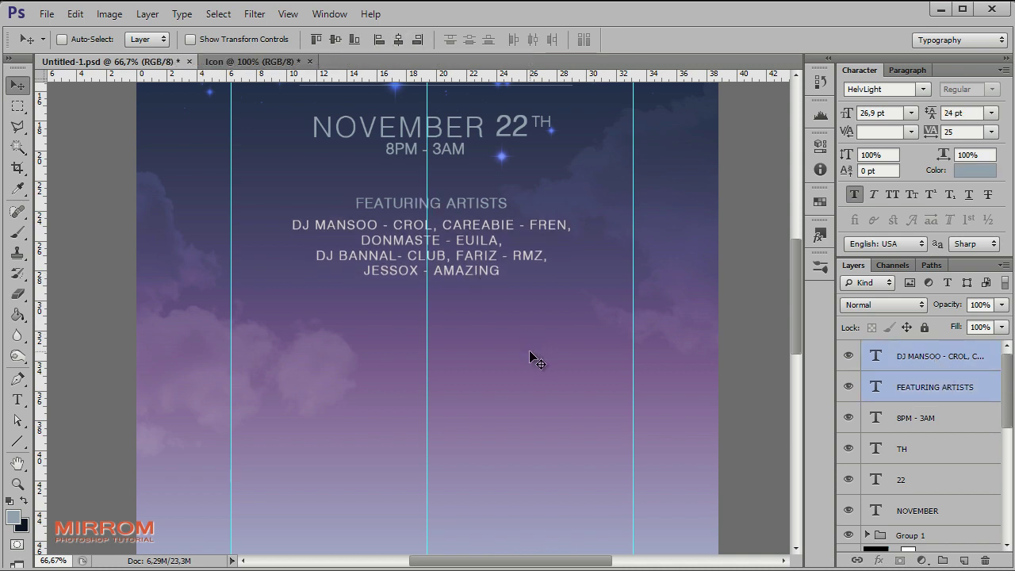
pyautogui.click(929, 389)
# - Add a centred two-line 'MORE / INFORMATION' label below the artist list
pyautogui.press('t')
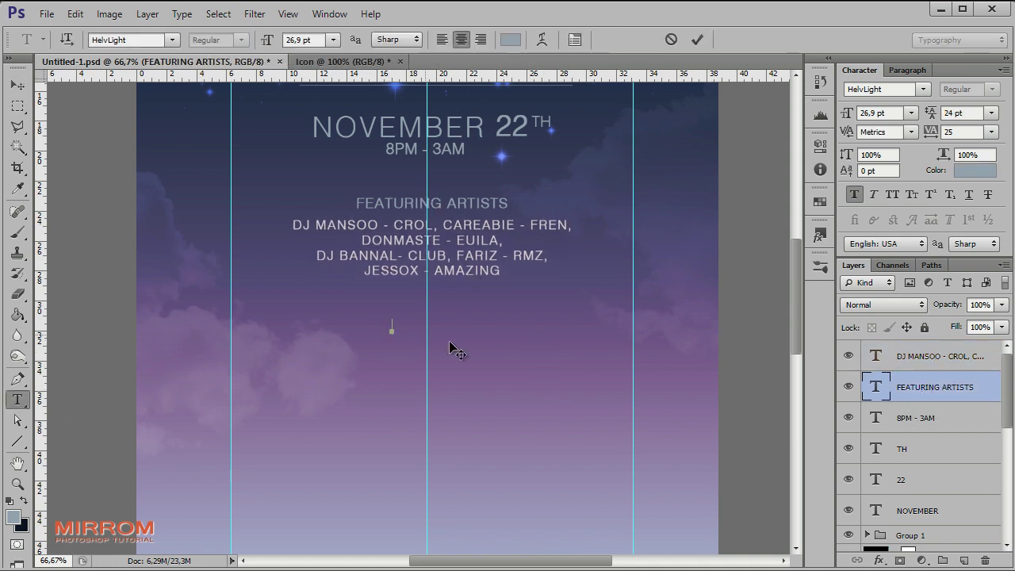
pyautogui.click(391, 331)
pyautogui.write('MOB')
pyautogui.press('Return')
pyautogui.write('INFORMATION')
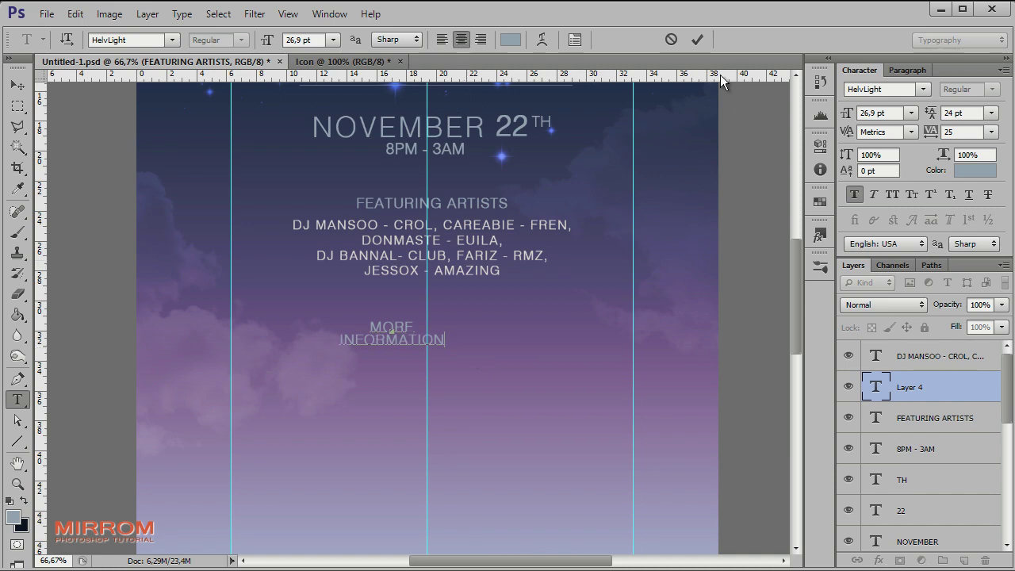
pyautogui.hotkey('ctrl', 'Return')
pyautogui.press('v')
pyautogui.moveTo(390, 339); pyautogui.dragTo(431, 334)
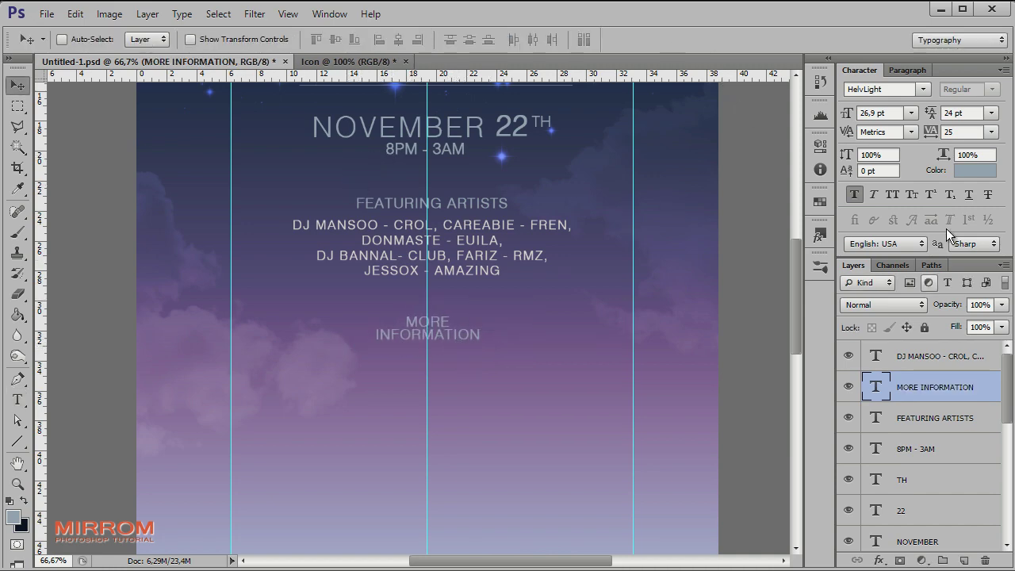
# - Stack the MORE INFORMATION layer above the artist list layer
pyautogui.click(975, 170)
pyautogui.click(834, 172)
pyautogui.scroll(3, 801, 227)
pyautogui.scroll(-4, 568, 349)
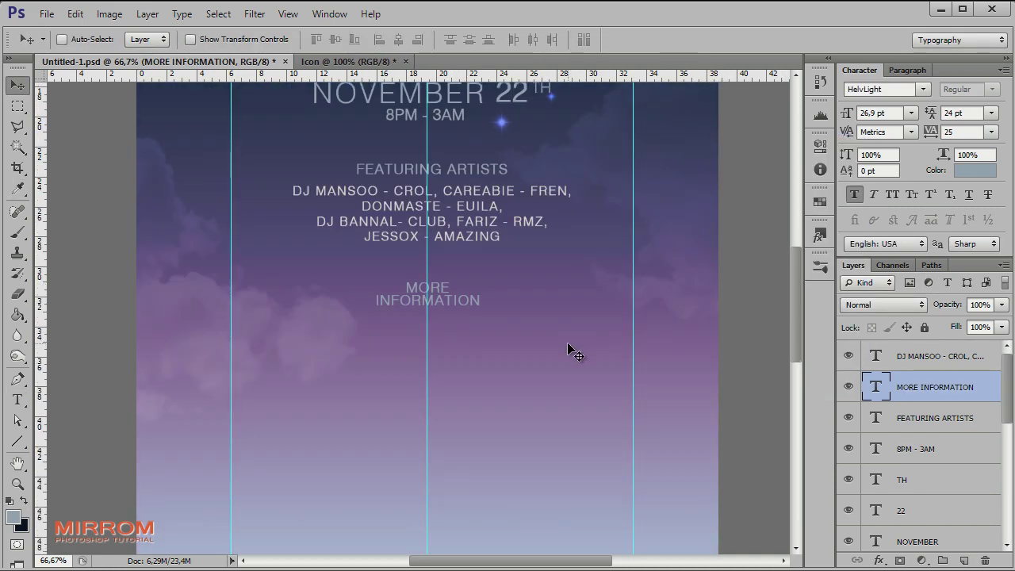
pyautogui.moveTo(957, 391); pyautogui.dragTo(952, 358)
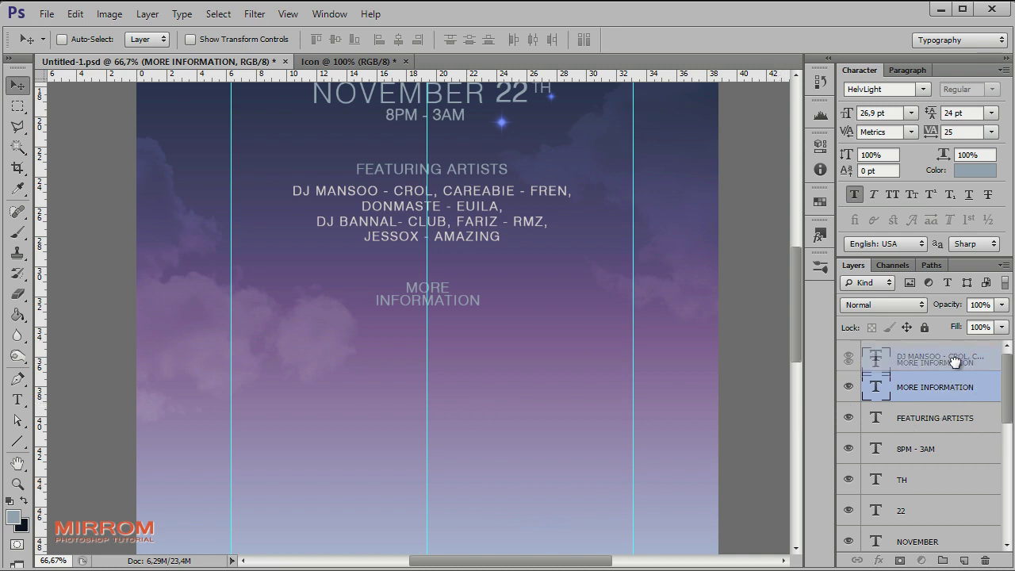
pyautogui.hotkey('ctrl', '0')
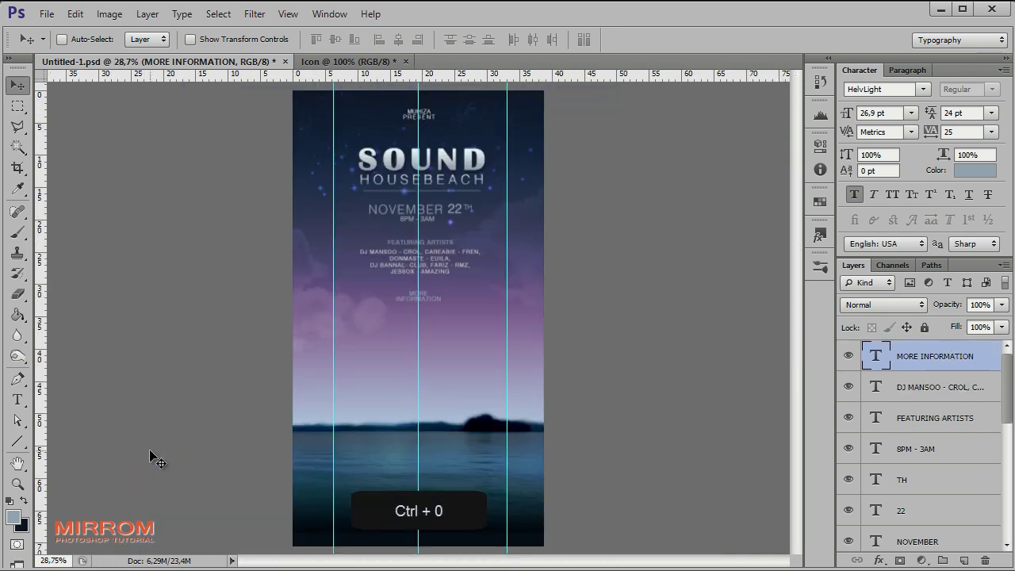
# - Bring the Contact, Address and Website icons from the Icon document and space them evenly
pyautogui.click(334, 62)
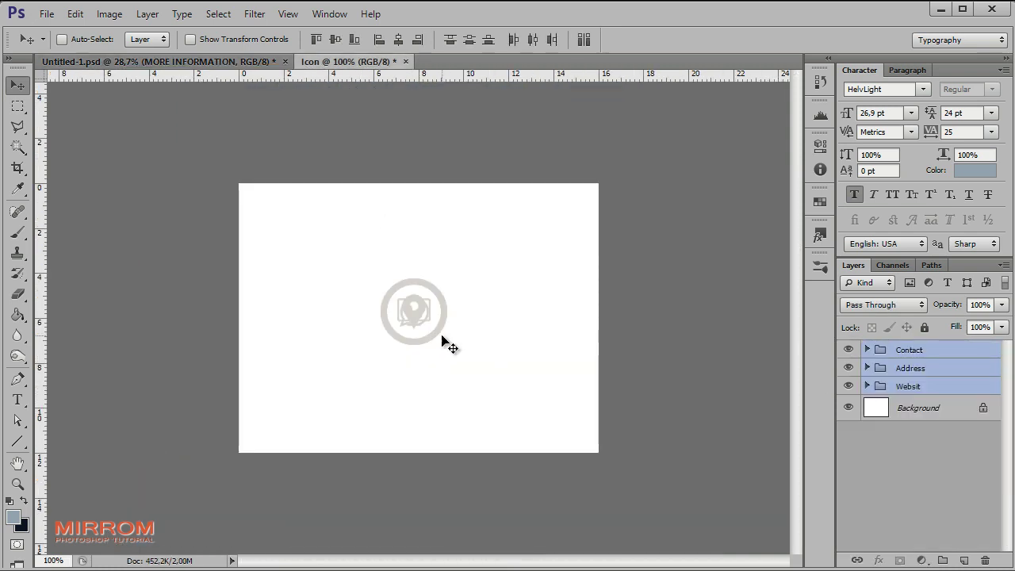
pyautogui.moveTo(442, 344); pyautogui.dragTo(421, 347)
pyautogui.hotkey('shift', 'Right')
pyautogui.hotkey('shift', 'Right')
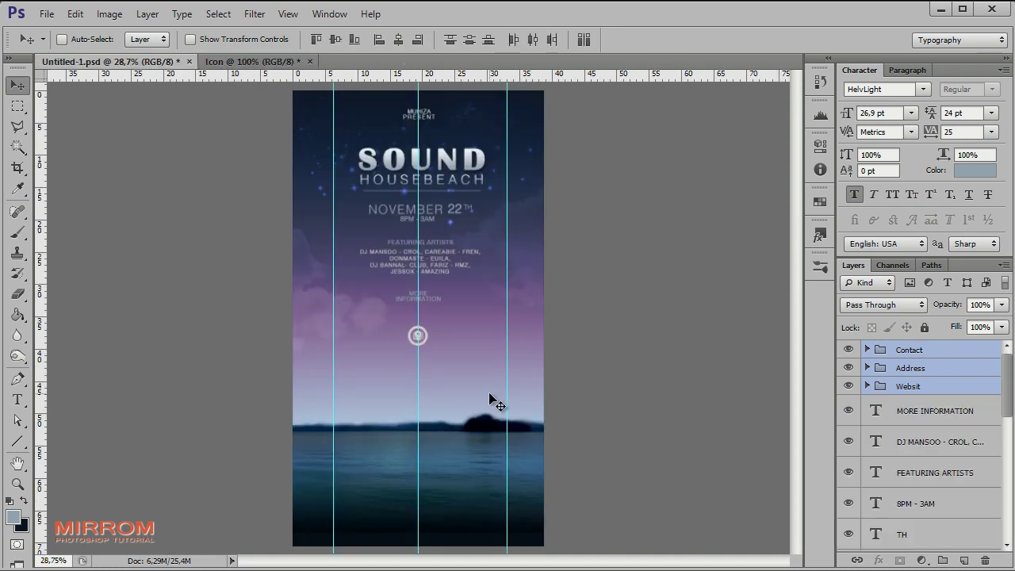
pyautogui.hotkey('shift', 'Up')
pyautogui.hotkey('shift', 'Up')
pyautogui.hotkey('shift', 'Up')
pyautogui.click(911, 368)
pyautogui.hotkey('shift', 'Right')
pyautogui.hotkey('shift', 'Right')
pyautogui.hotkey('shift', 'Right')
pyautogui.hotkey('shift', 'Right')
pyautogui.hotkey('shift', 'Right')
pyautogui.hotkey('shift', 'Right')
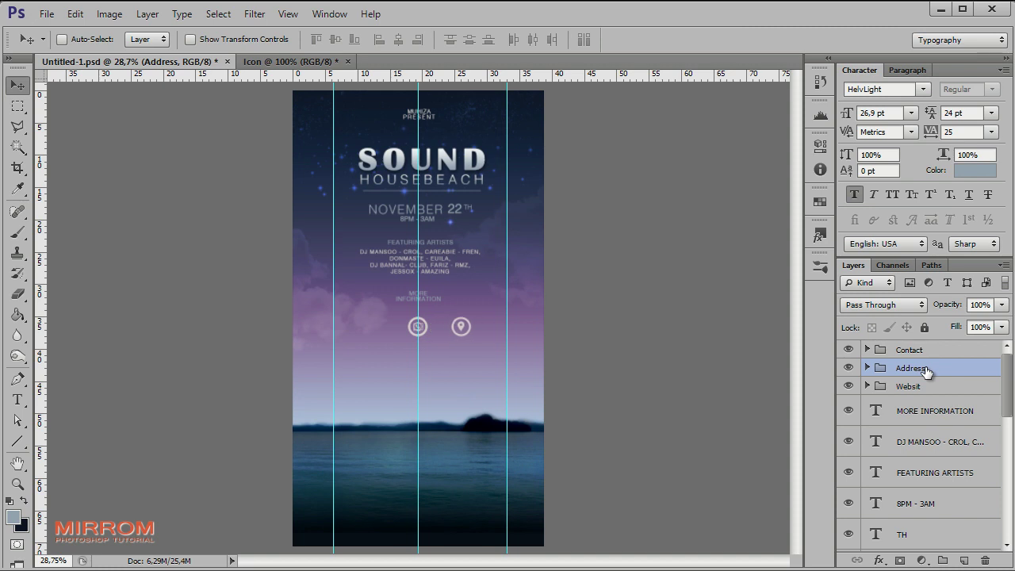
pyautogui.click(920, 352)
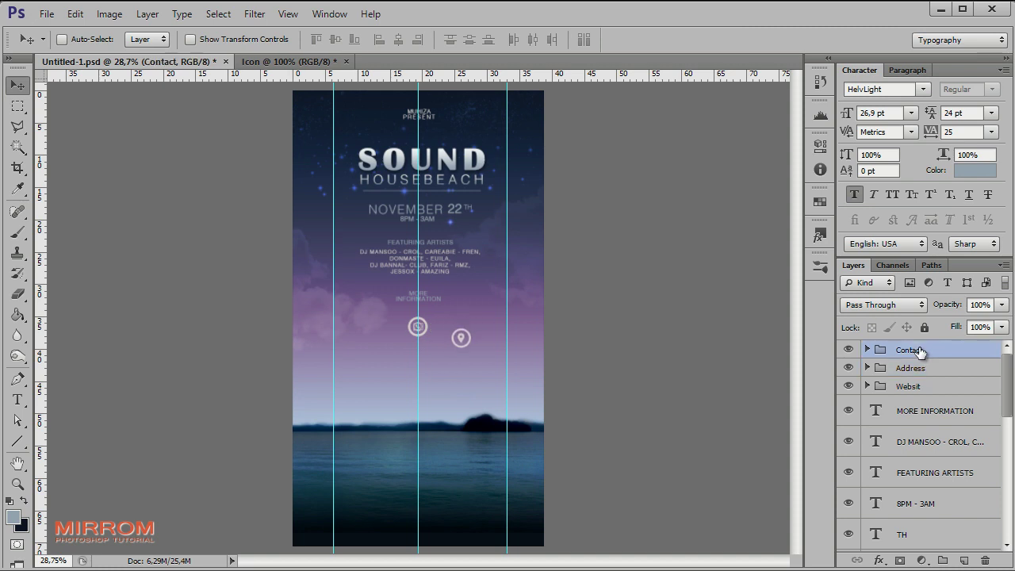
pyautogui.hotkey('shift', 'Left')
pyautogui.hotkey('shift', 'Left')
pyautogui.hotkey('shift', 'Left')
pyautogui.hotkey('shift', 'Left')
pyautogui.hotkey('shift', 'Left')
pyautogui.hotkey('shift', 'Left')
# - Paste the WEBSITE caption under the left icon
pyautogui.press('t')
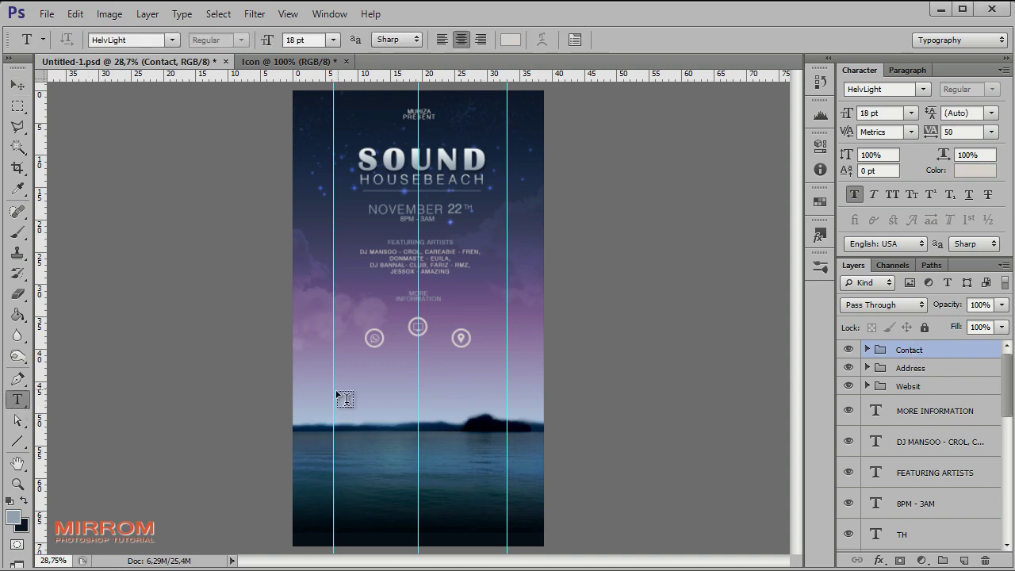
pyautogui.click(372, 374)
pyautogui.hotkey('ctrl', 'v')
pyautogui.hotkey('ctrl', 'Return')
# - Zoom in on the icon row and nudge the website caption down
pyautogui.press('v')
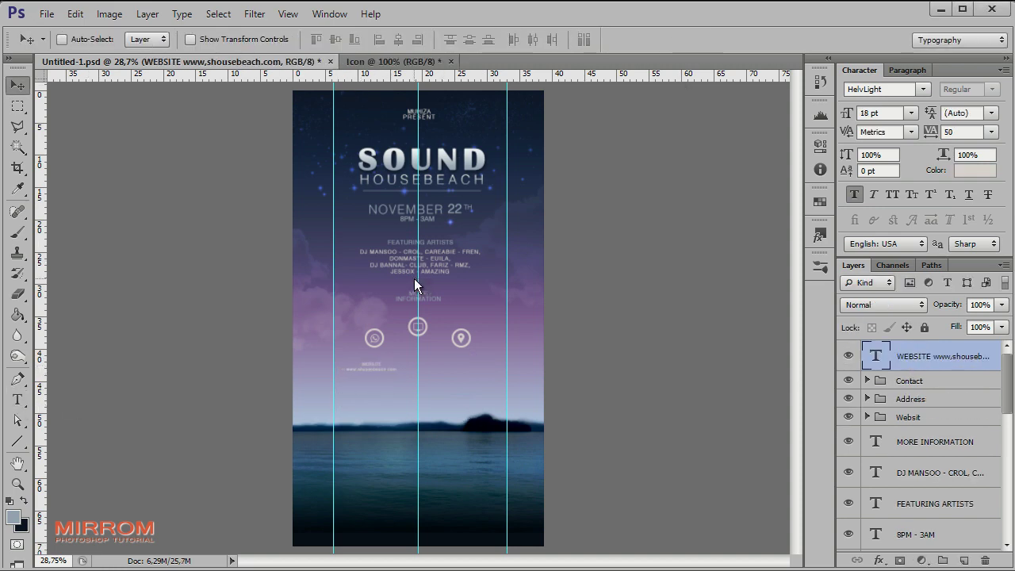
pyautogui.keyDown('ctrl'); pyautogui.click(386, 268); pyautogui.keyUp('ctrl')
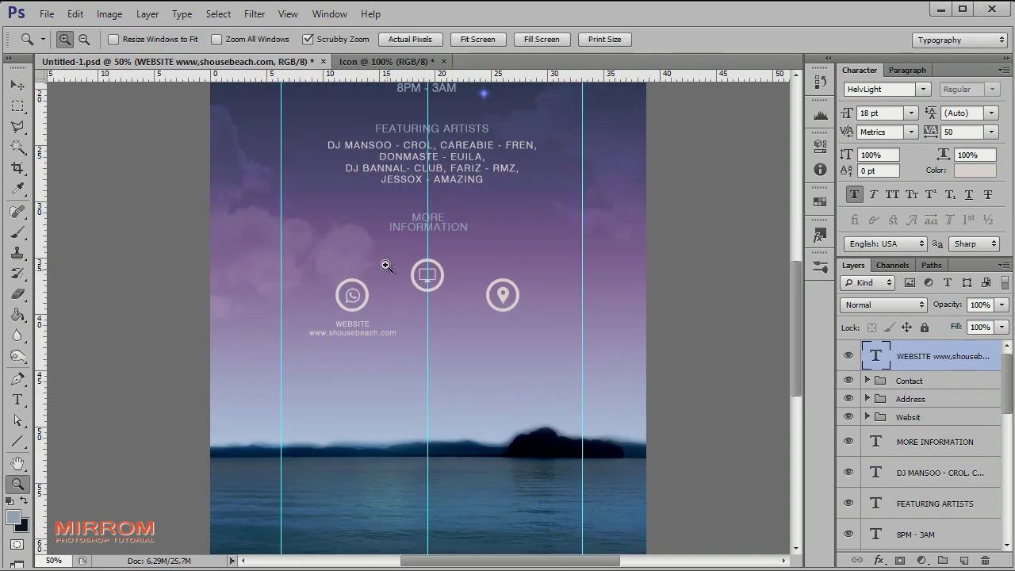
pyautogui.keyDown('ctrl'); pyautogui.click(381, 249); pyautogui.keyUp('ctrl')
pyautogui.press('Down')
pyautogui.press('Down')
pyautogui.press('Down')
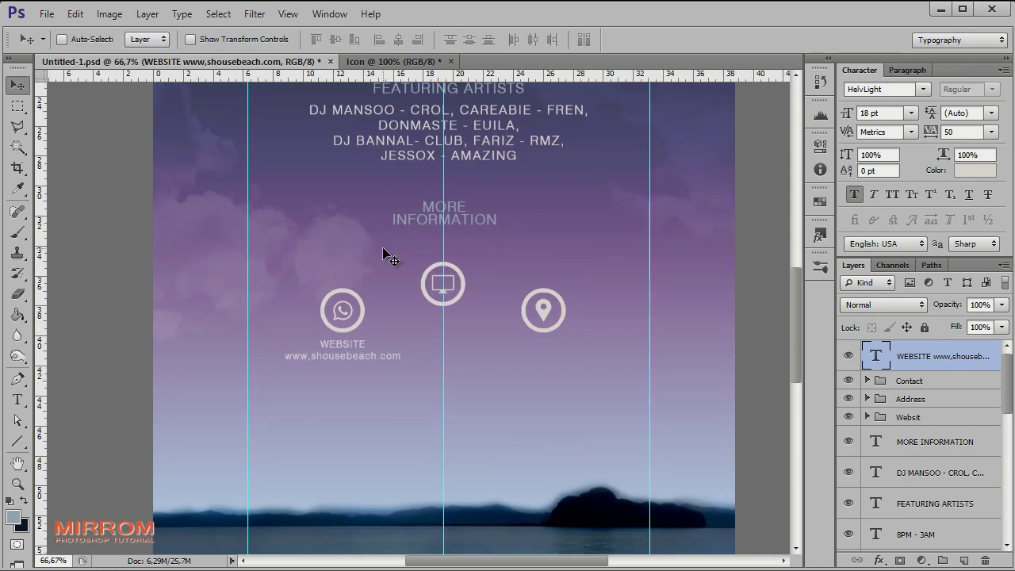
pyautogui.press('Down')
pyautogui.press('Down')
pyautogui.press('Down')
# - Duplicate the caption under the middle icon and change it to CONTACT US with the phone number
pyautogui.hotkey('ctrl', 'j')
pyautogui.hotkey('shift', 'Right')
pyautogui.hotkey('shift', 'Right')
pyautogui.hotkey('shift', 'Right')
pyautogui.hotkey('shift', 'Up')
pyautogui.hotkey('shift', 'Up')
pyautogui.hotkey('shift', 'Up')
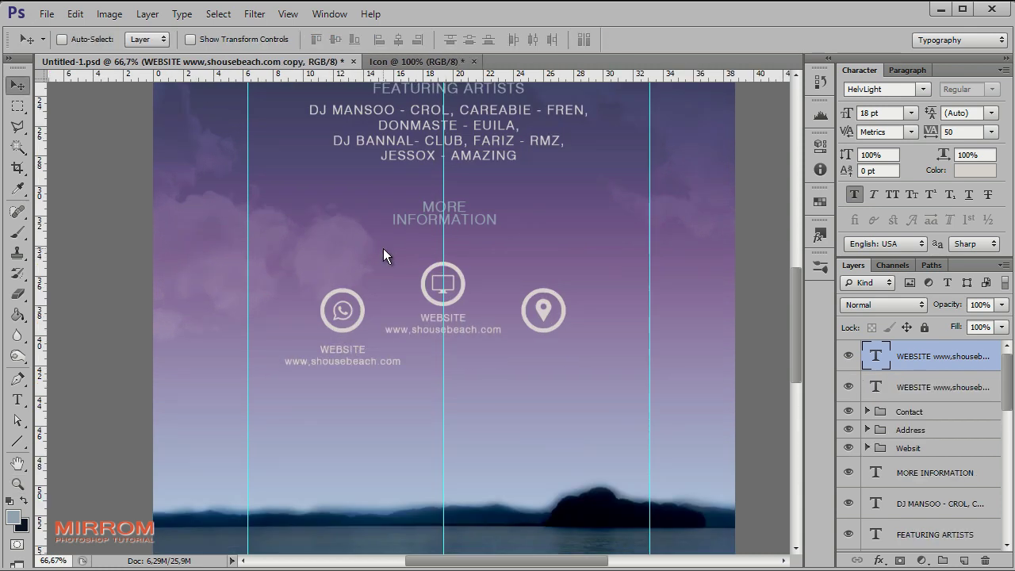
pyautogui.press('Left')
pyautogui.press('Left')
pyautogui.press('Left')
pyautogui.doubleClick(879, 356)
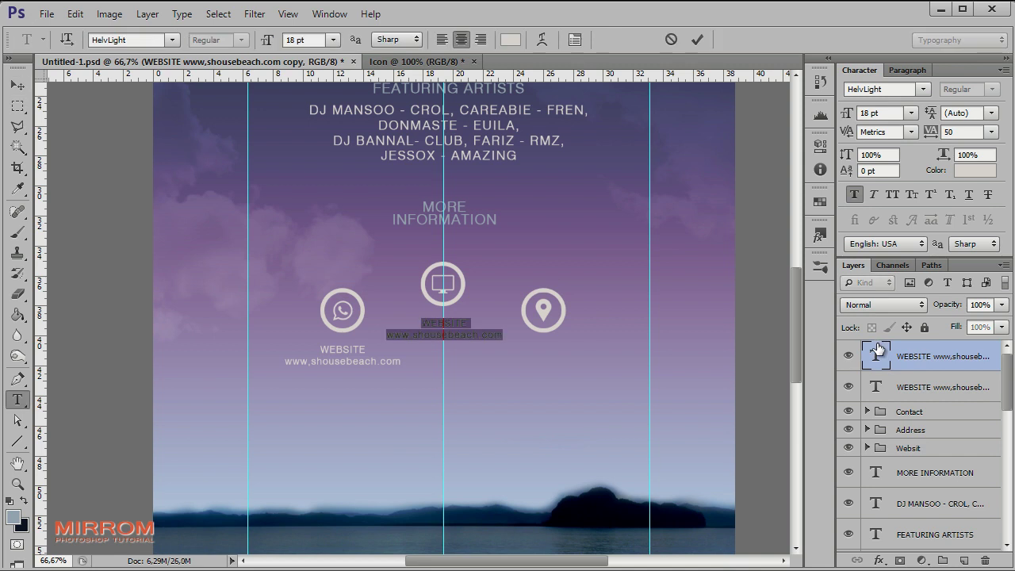
pyautogui.write('CONTACT US')
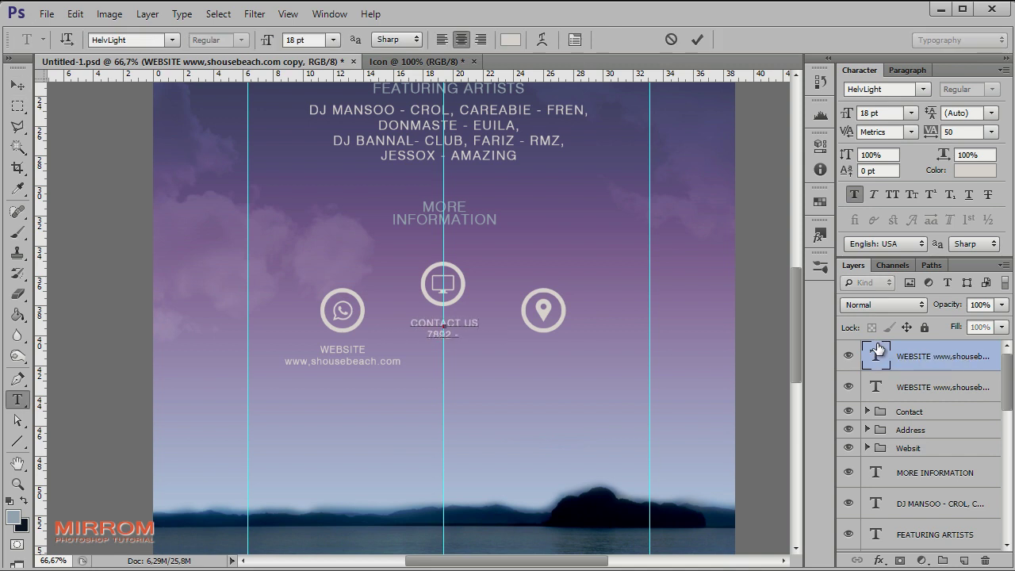
pyautogui.write('000')
pyautogui.click(698, 39)
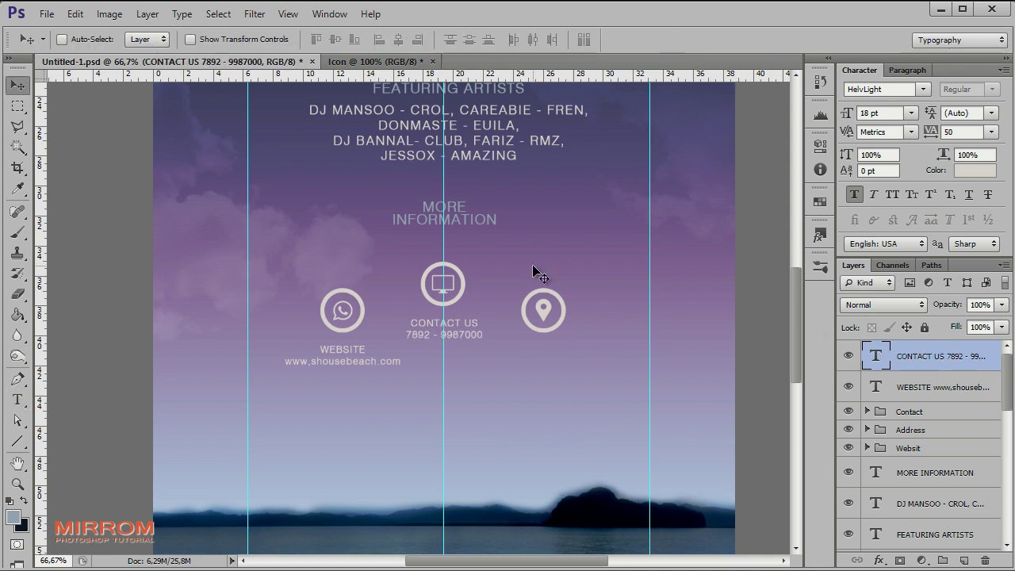
# - Duplicate the caption again under the location pin and change it to ADDRESS
pyautogui.hotkey('ctrl', 'j')
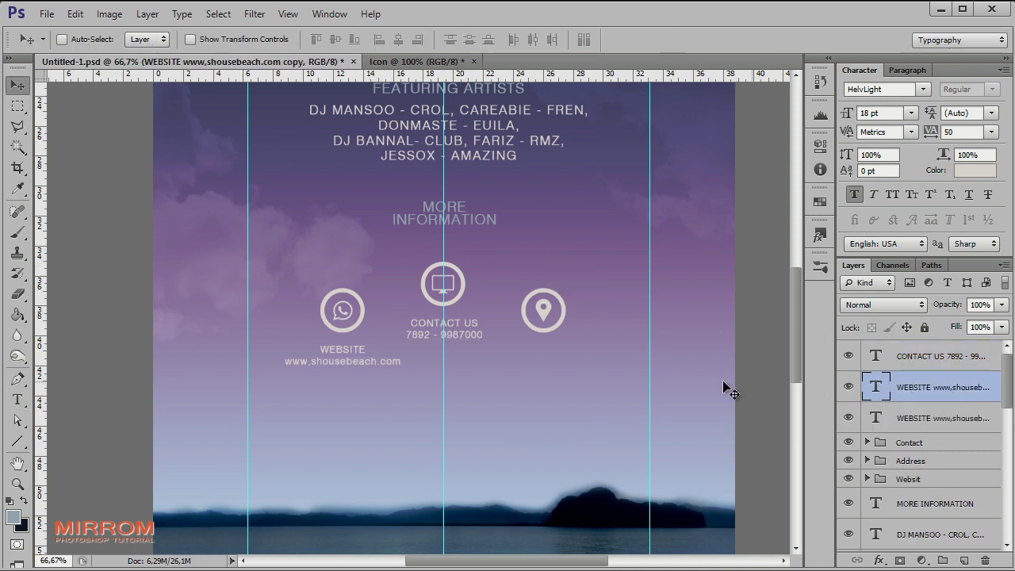
pyautogui.hotkey('shift', 'Right')
pyautogui.hotkey('shift', 'Right')
pyautogui.hotkey('shift', 'Right')
pyautogui.hotkey('shift', 'Right')
pyautogui.hotkey('shift', 'Right')
pyautogui.hotkey('shift', 'Right')
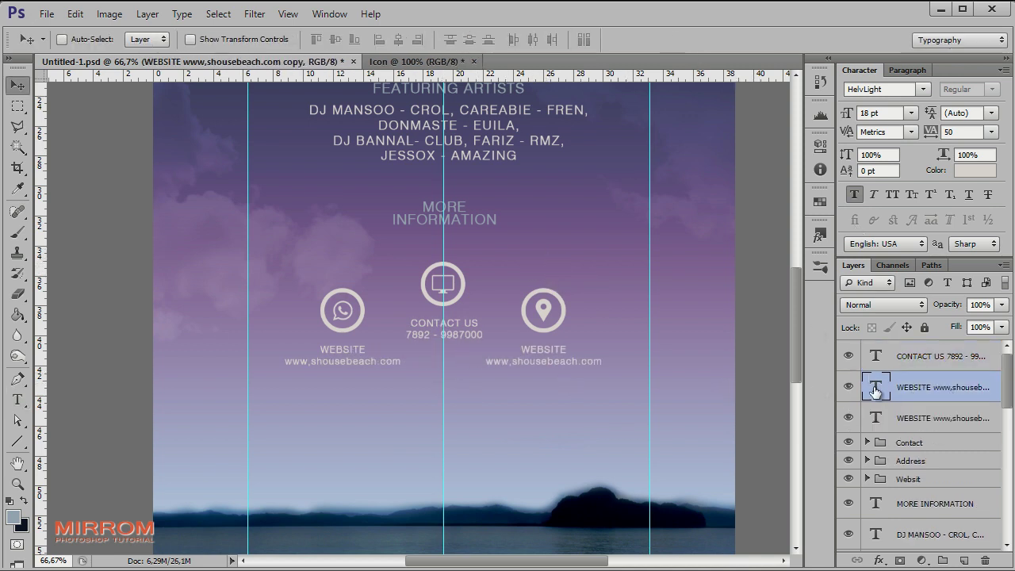
pyautogui.doubleClick(875, 388)
pyautogui.write('ADDRESS')
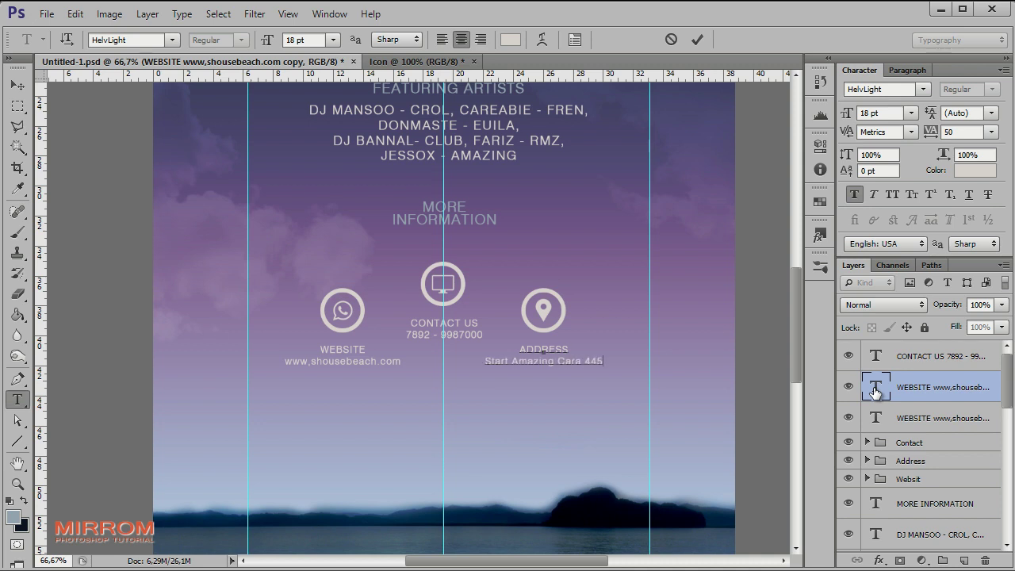
pyautogui.hotkey('ctrl', 'Return')
pyautogui.press('v')
pyautogui.scroll(-1, 598, 378)
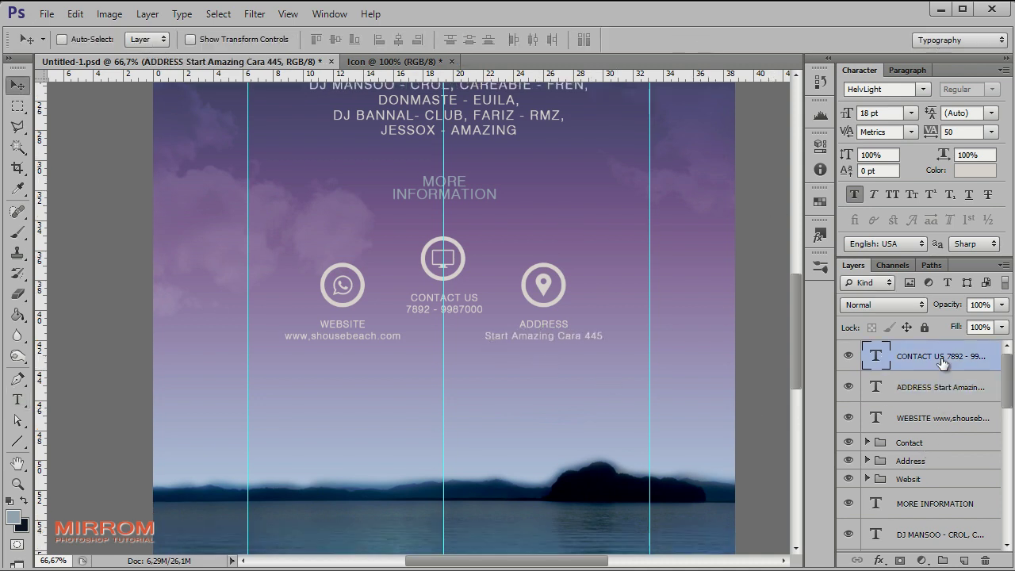
pyautogui.keyDown('shift'); pyautogui.click(942, 418); pyautogui.keyUp('shift')
# - Lower the icon row and MORE INFORMATION slightly, and make MORE INFORMATION near-white
pyautogui.hotkey('shift', 'Down')
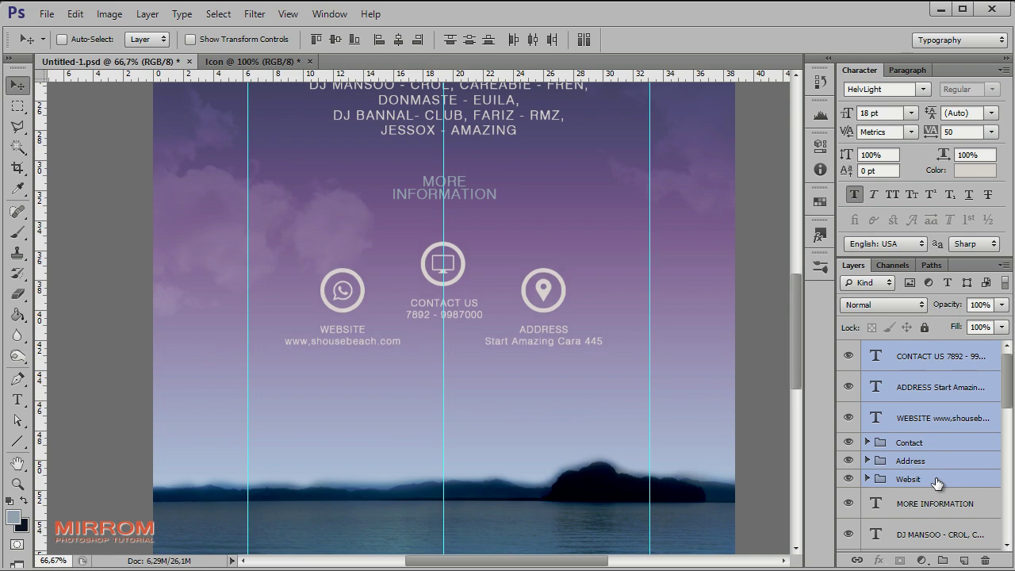
pyautogui.click(938, 503)
pyautogui.press('Down')
pyautogui.press('Down')
pyautogui.press('Down')
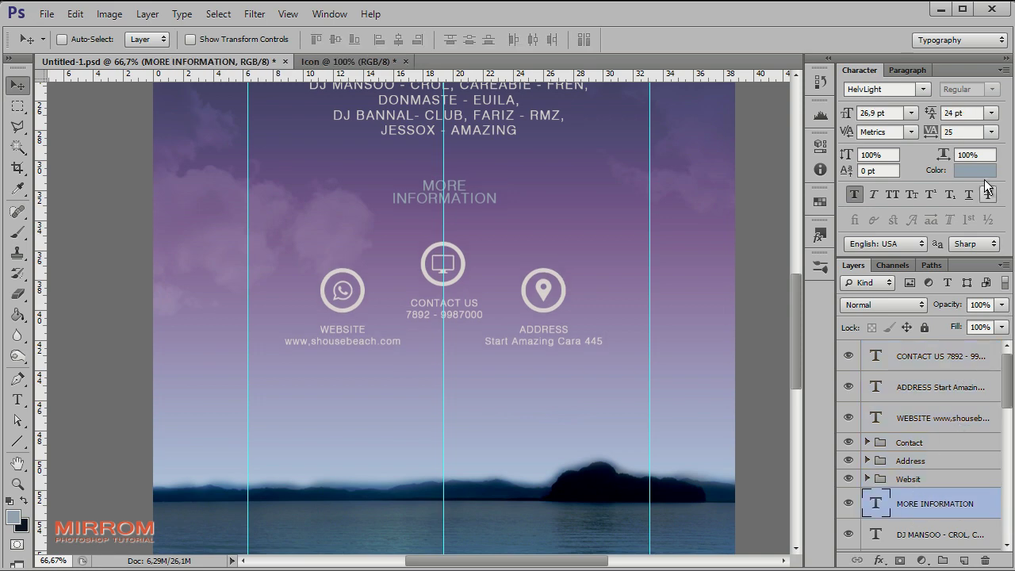
pyautogui.click(975, 170)
pyautogui.click(543, 290)
pyautogui.click(770, 347)
pyautogui.scroll(5, 796, 301)
pyautogui.scroll(-2, 920, 437)
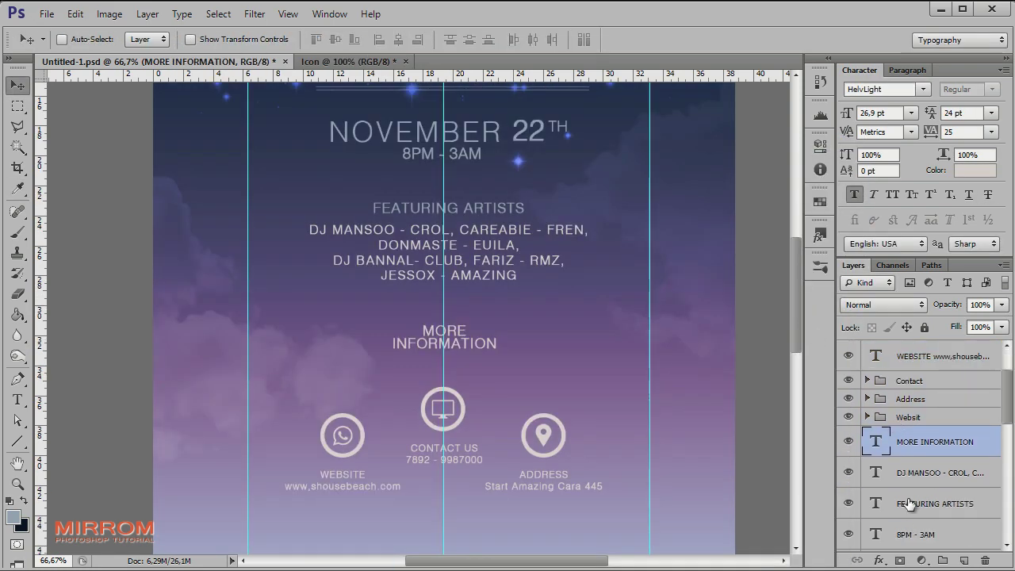
# - Change the FEATURING ARTISTS heading colour to near-white
pyautogui.click(936, 503)
pyautogui.click(975, 170)
pyautogui.click(340, 418)
pyautogui.click(364, 438)
pyautogui.click(784, 362)
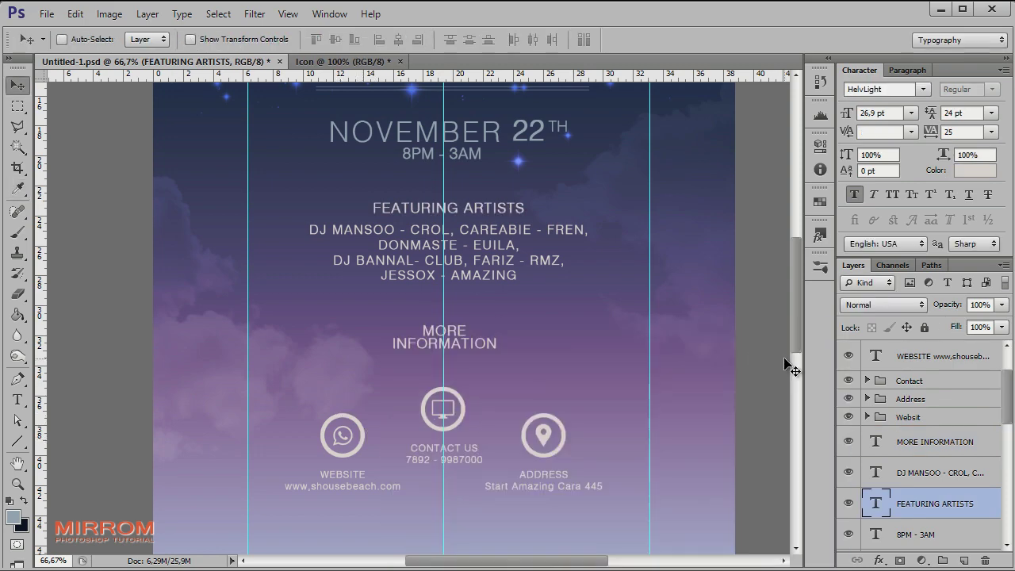
pyautogui.scroll(-3, 544, 362)
pyautogui.hotkey('ctrl', '-')
pyautogui.scroll(-3, 544, 362)
pyautogui.scroll(-2, 921, 444)
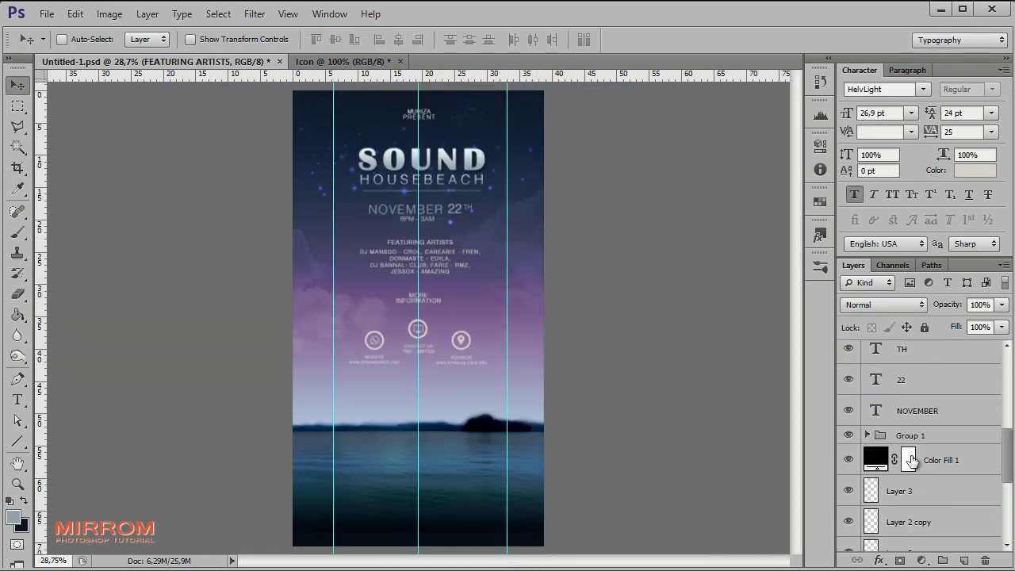
pyautogui.scroll(-1, 920, 445)
# - Compare the poster with Color Fill 1 hidden, then add a new layer blended in Overlay
pyautogui.click(848, 429)
pyautogui.click(848, 430)
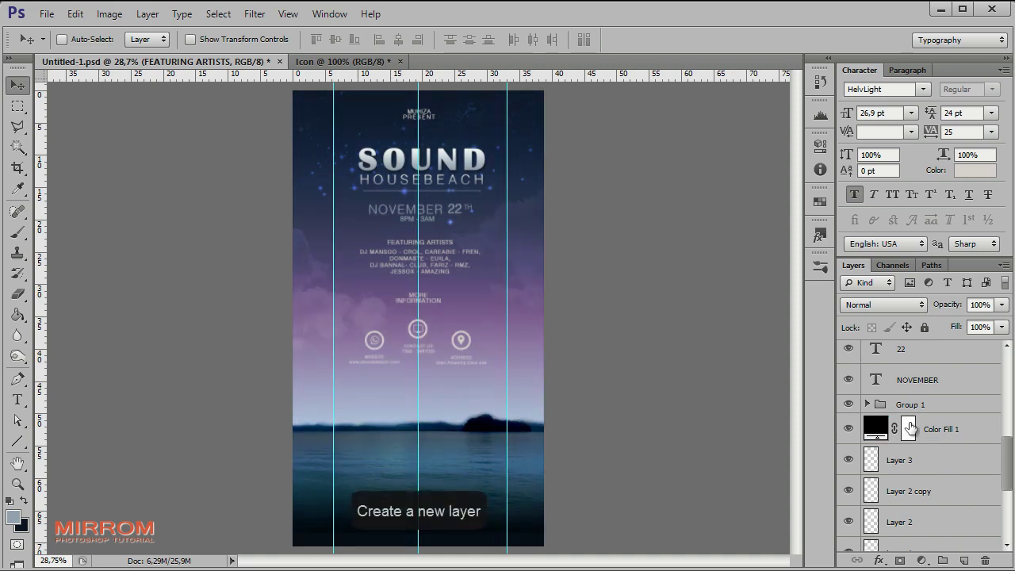
pyautogui.click(944, 429)
pyautogui.press('b')
pyautogui.click(964, 560)
pyautogui.click(883, 305)
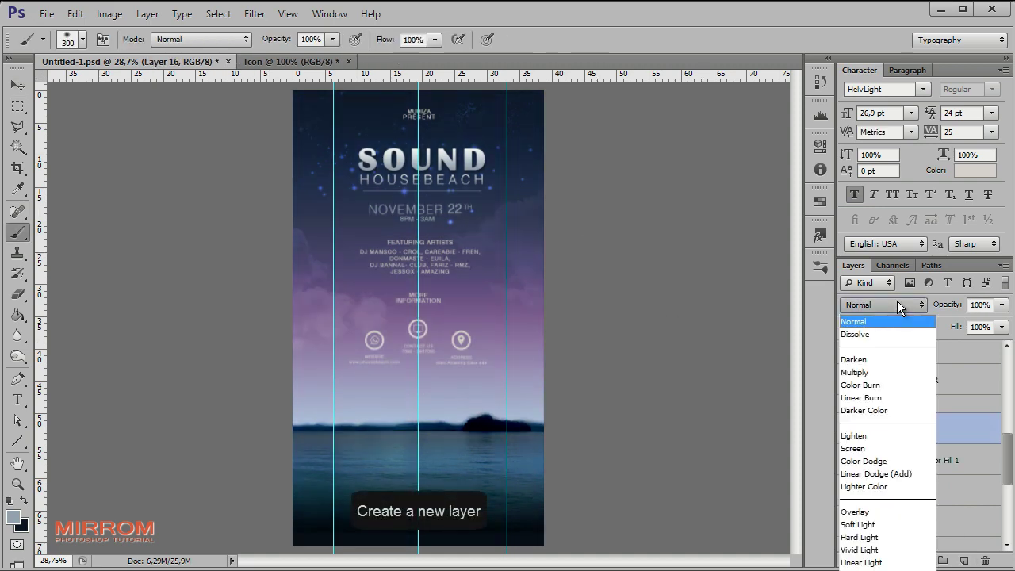
pyautogui.click(865, 498)
# - Paint soft black shading over the poster's lower and right edges
pyautogui.click(14, 517)
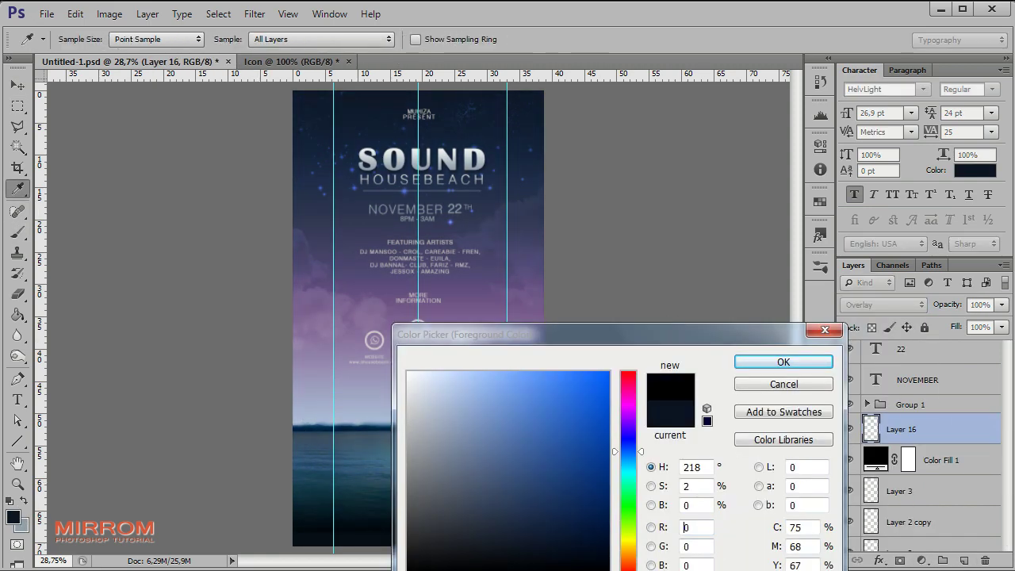
pyautogui.click(760, 366)
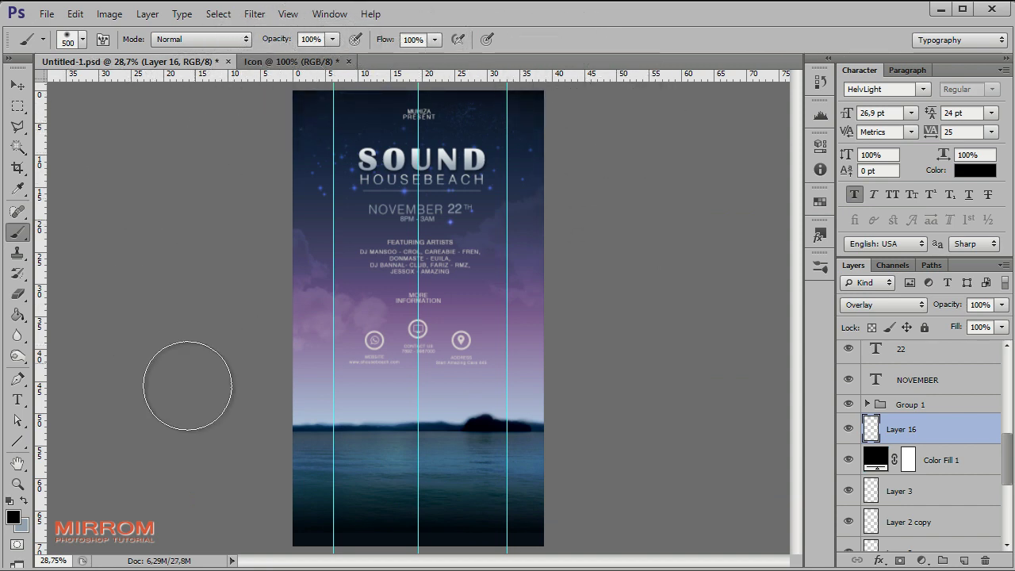
pyautogui.moveTo(236, 368); pyautogui.dragTo(644, 470)
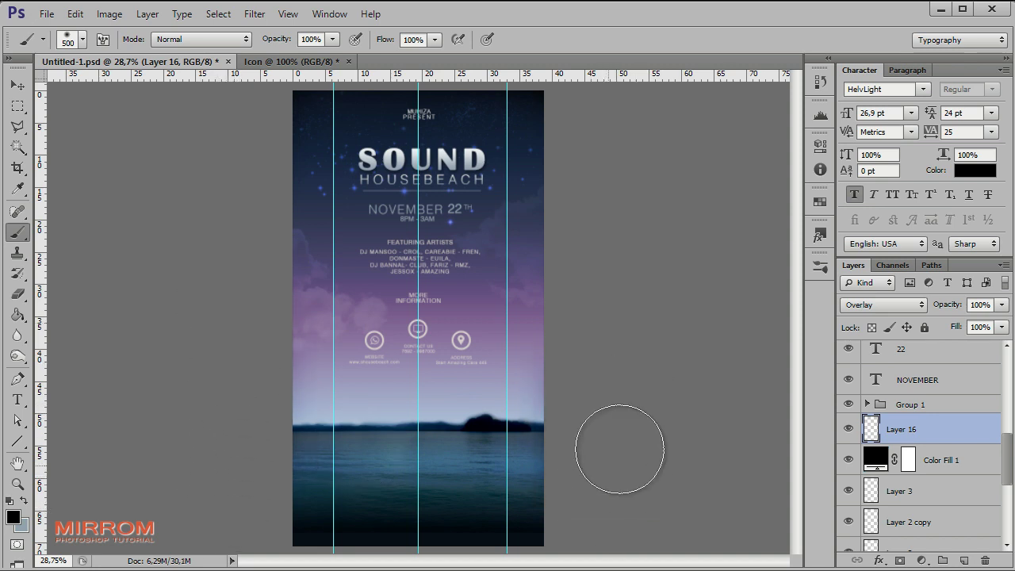
pyautogui.moveTo(691, 288); pyautogui.dragTo(594, 175)
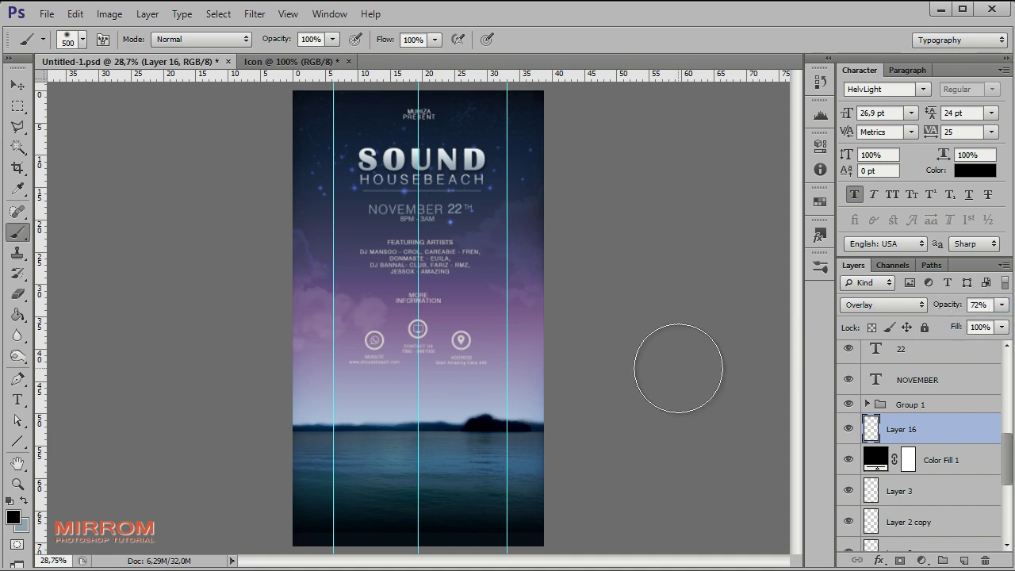
# - On a new layer, paint soft white glows behind SOUND, beside NOVEMBER, mid-poster and on the horizon
pyautogui.press('v')
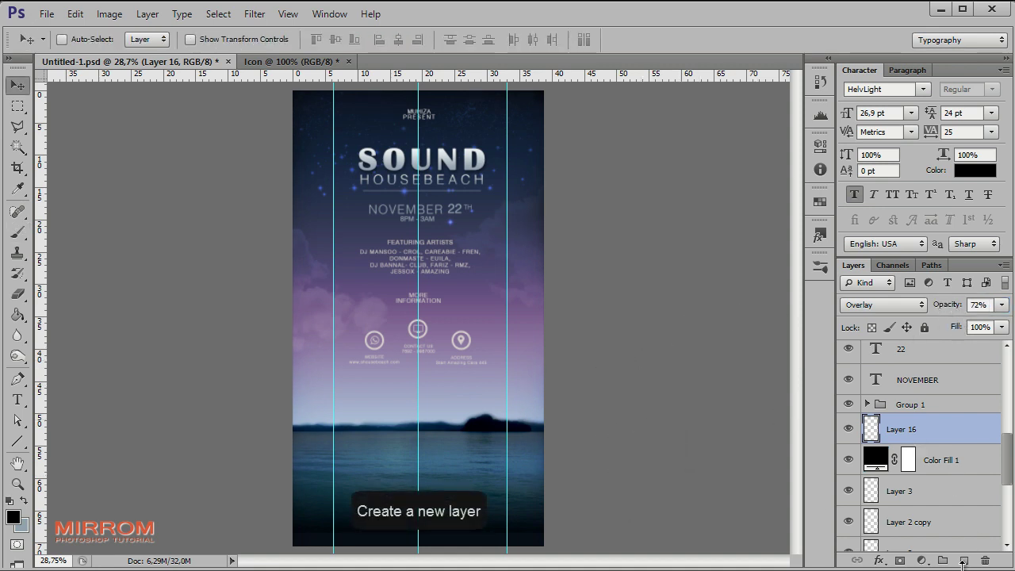
pyautogui.click(965, 562)
pyautogui.click(13, 517)
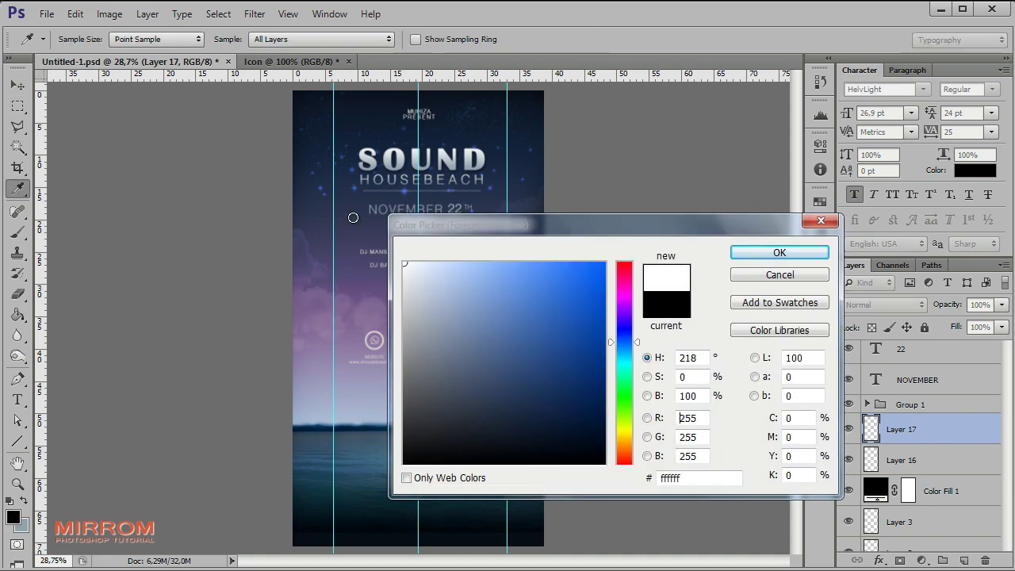
pyautogui.click(778, 251)
pyautogui.press('b')
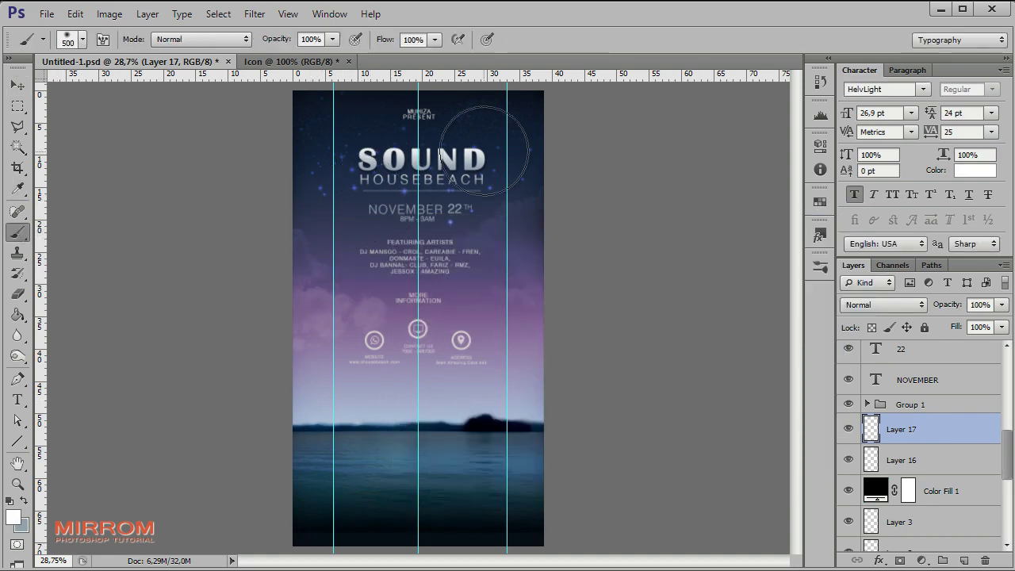
pyautogui.click(464, 157)
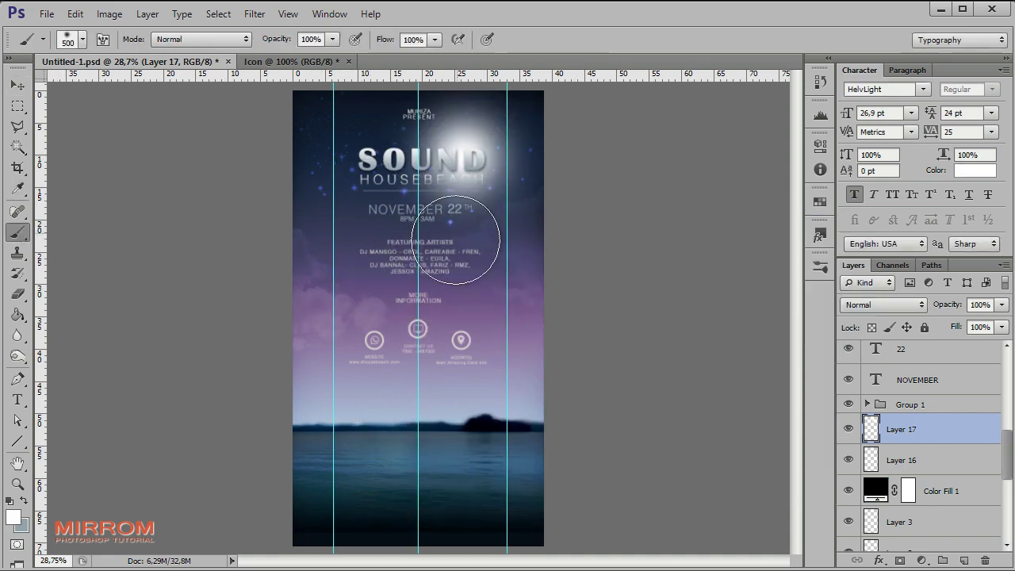
pyautogui.click(361, 204)
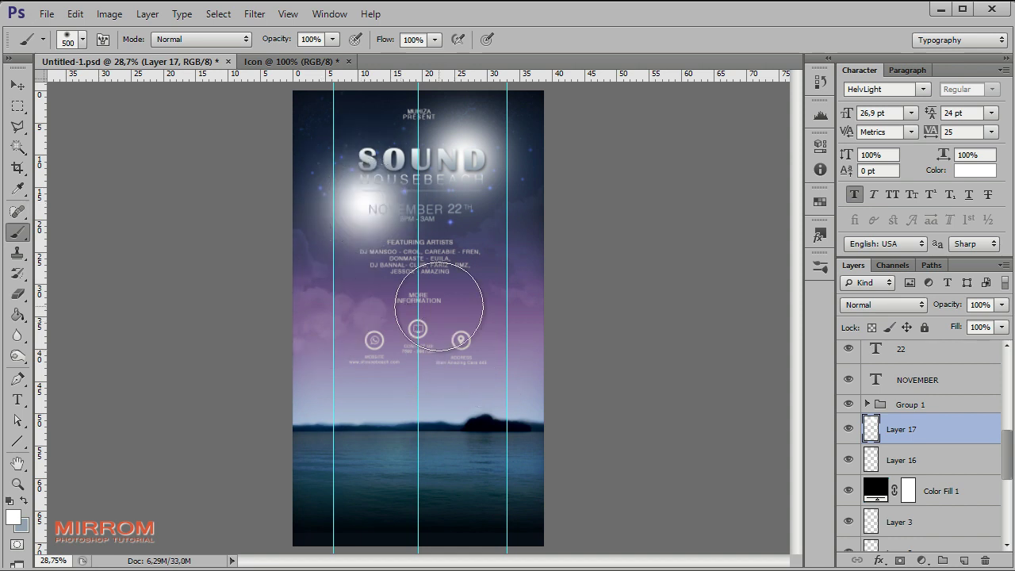
pyautogui.click(427, 284)
pyautogui.press('[')
pyautogui.press('[')
pyautogui.click(457, 409)
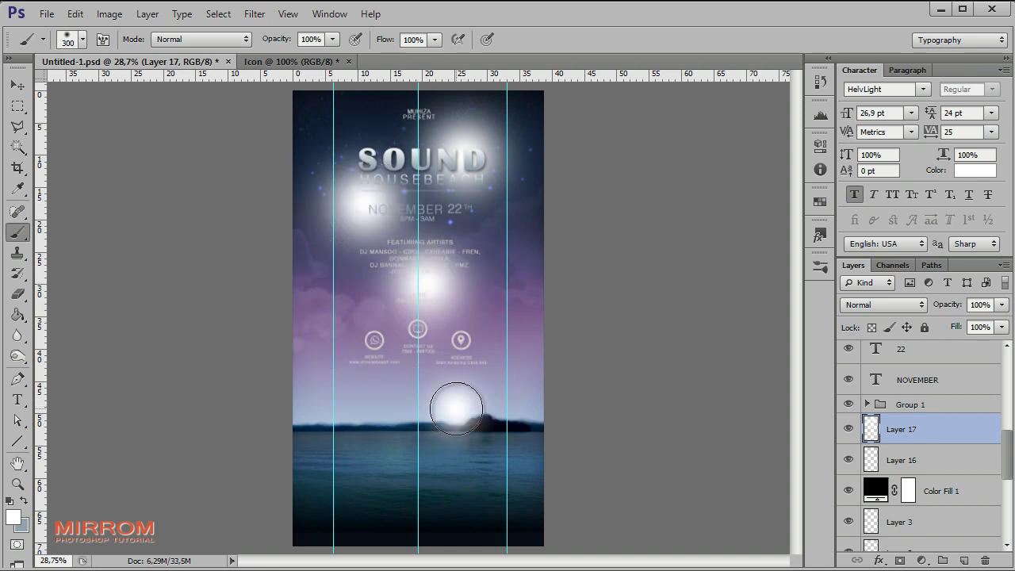
# - Blend the glow layer in Overlay mode at 87% opacity
pyautogui.click(883, 305)
pyautogui.click(865, 509)
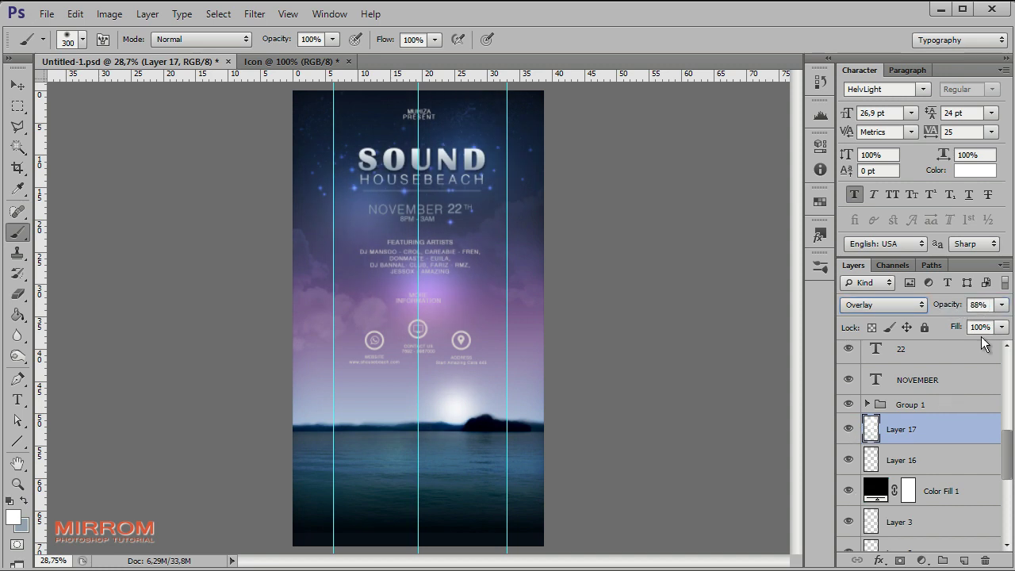
pyautogui.click(987, 307)
pyautogui.write('87')
pyautogui.press('Return')
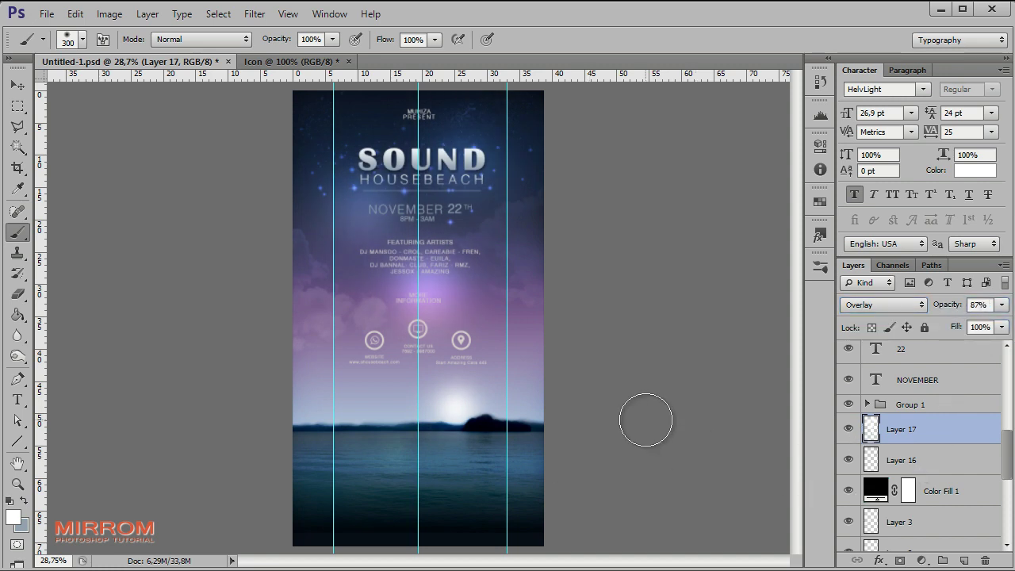
# - Browse the layer list, selecting Group 1, Layer 3 and Layer 2
pyautogui.press('v')
pyautogui.scroll(-1, 902, 453)
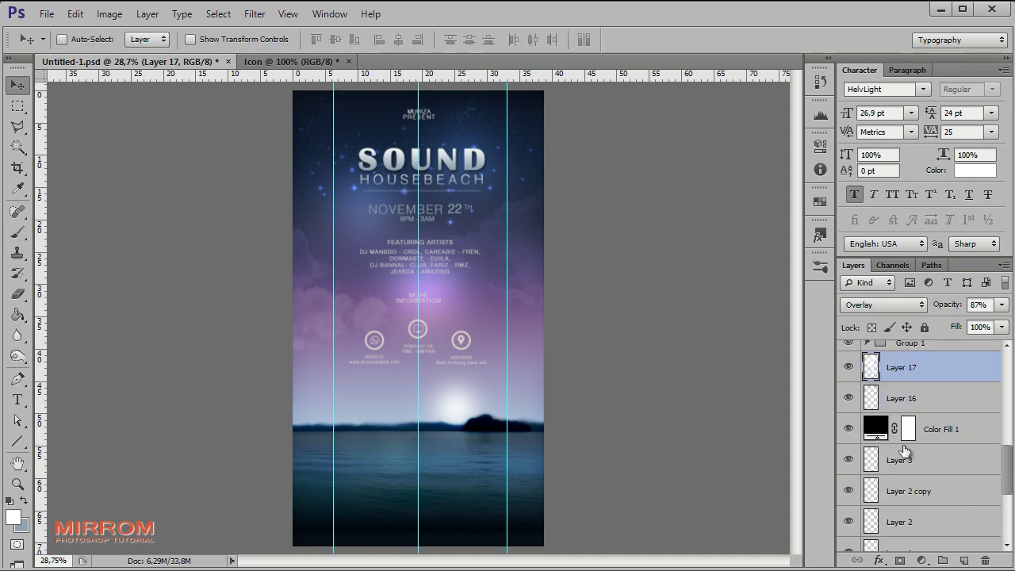
pyautogui.scroll(1, 904, 450)
pyautogui.click(885, 410)
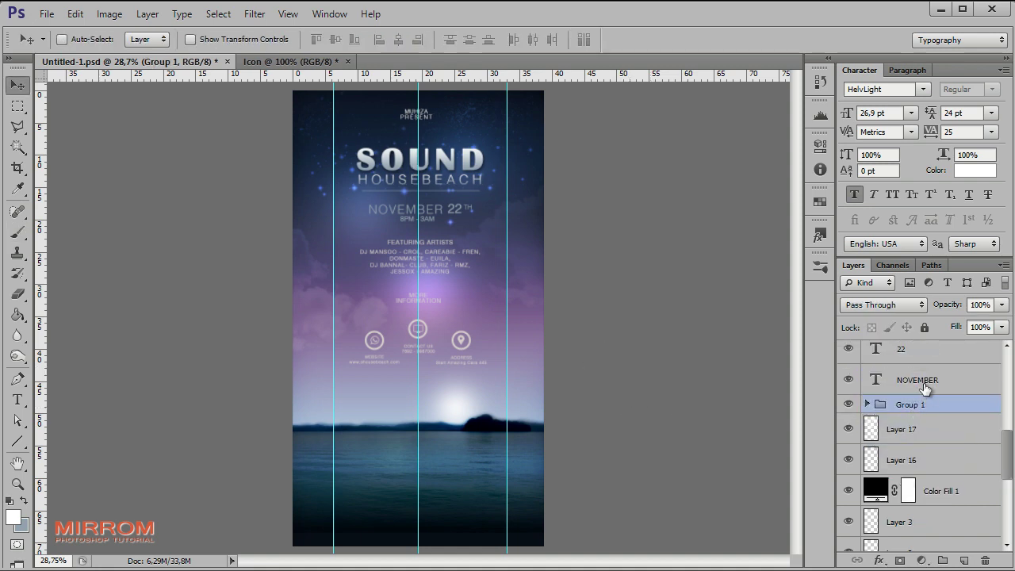
pyautogui.scroll(-2, 878, 422)
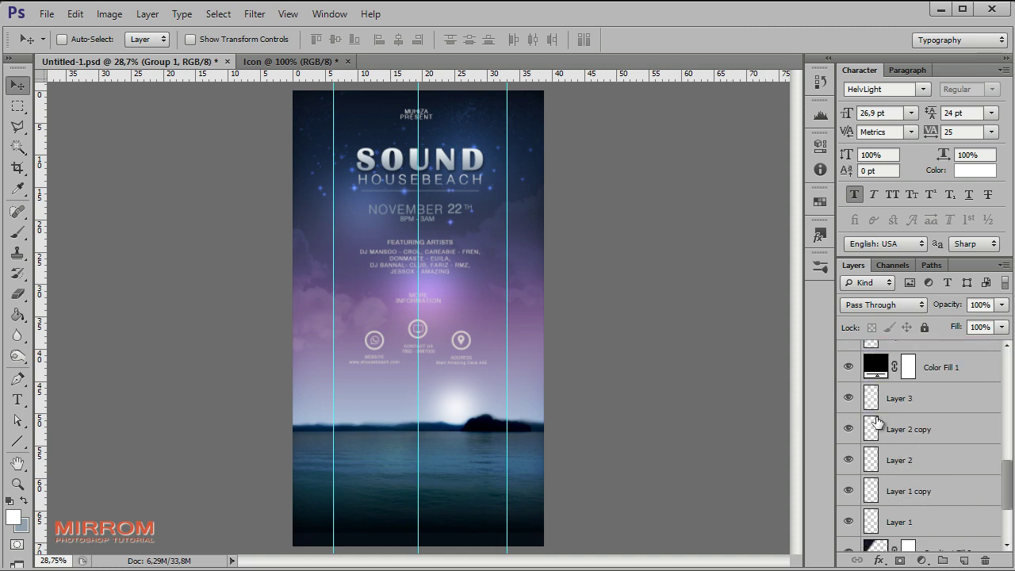
pyautogui.click(871, 406)
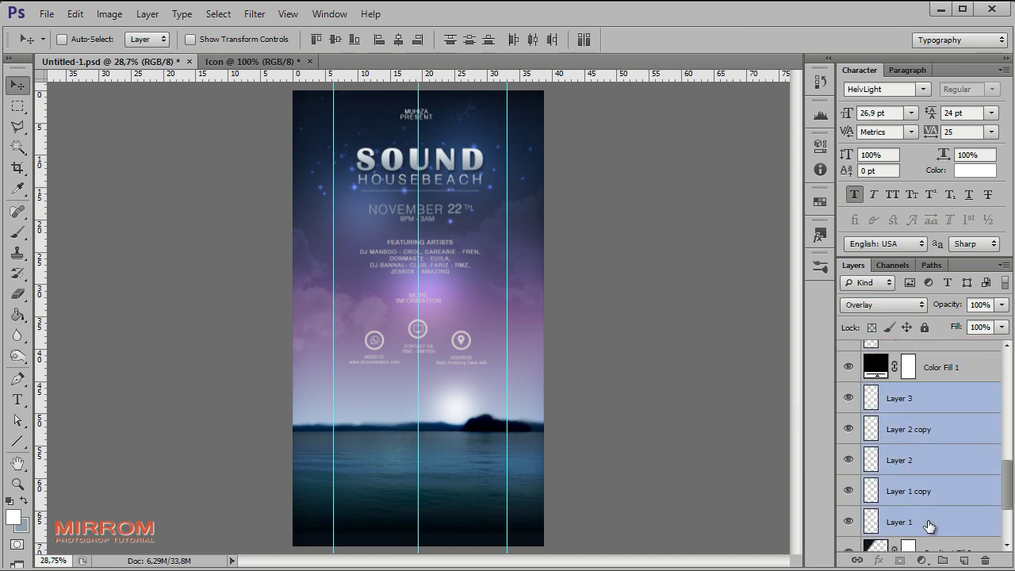
pyautogui.click(913, 469)
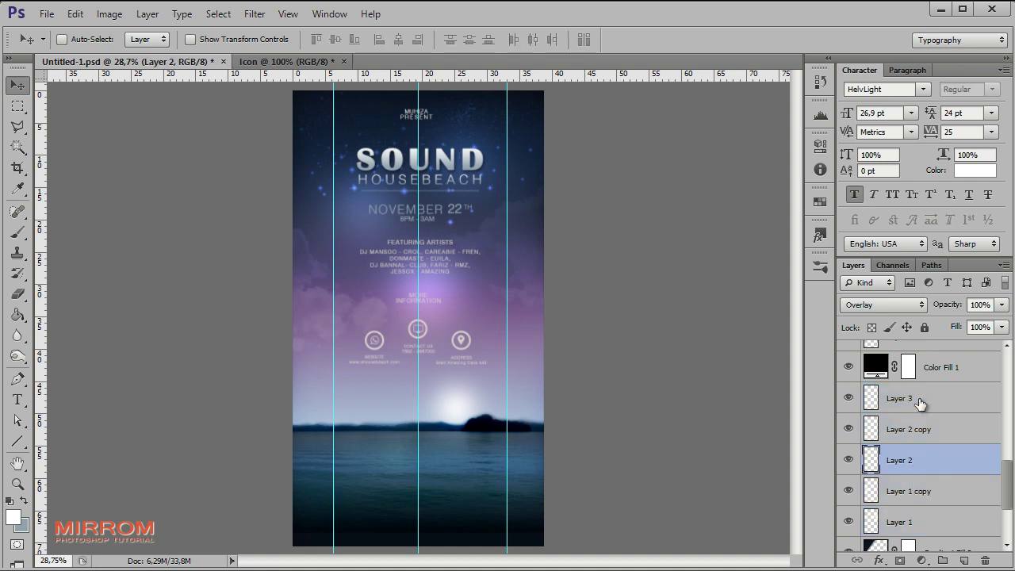
pyautogui.keyDown('shift'); pyautogui.click(921, 403); pyautogui.keyUp('shift')
# - Select Layer 3 with Layer 2 copy, then select Layer 16
pyautogui.click(920, 401)
pyautogui.keyDown('shift'); pyautogui.click(928, 433); pyautogui.keyUp('shift')
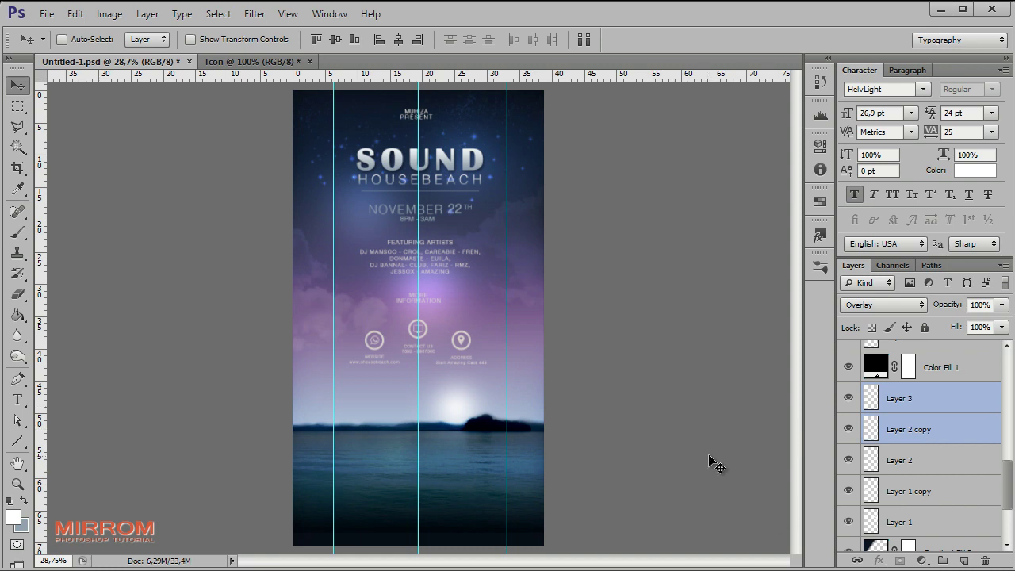
pyautogui.scroll(2, 944, 389)
pyautogui.scroll(3, 929, 445)
pyautogui.click(909, 491)
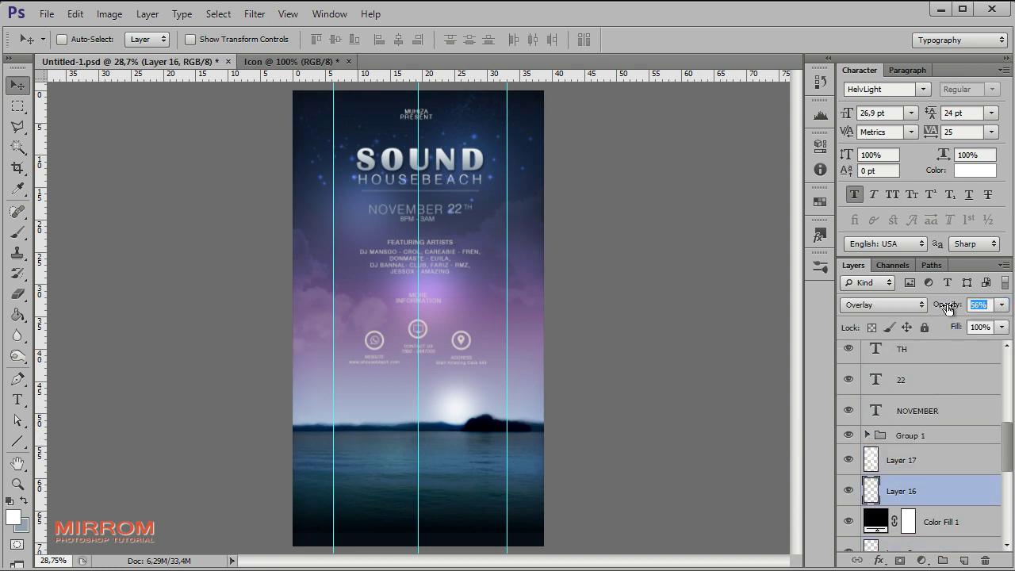
# - Add a white glow on a new layer, squashed into a thin streak on the water, in Overlay
pyautogui.click(982, 455)
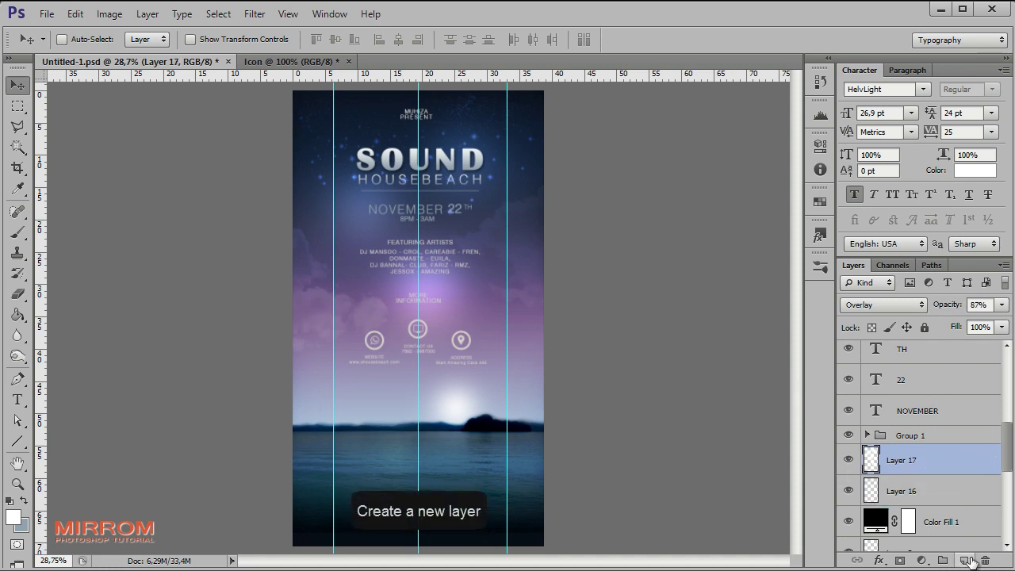
pyautogui.click(971, 560)
pyautogui.click(17, 231)
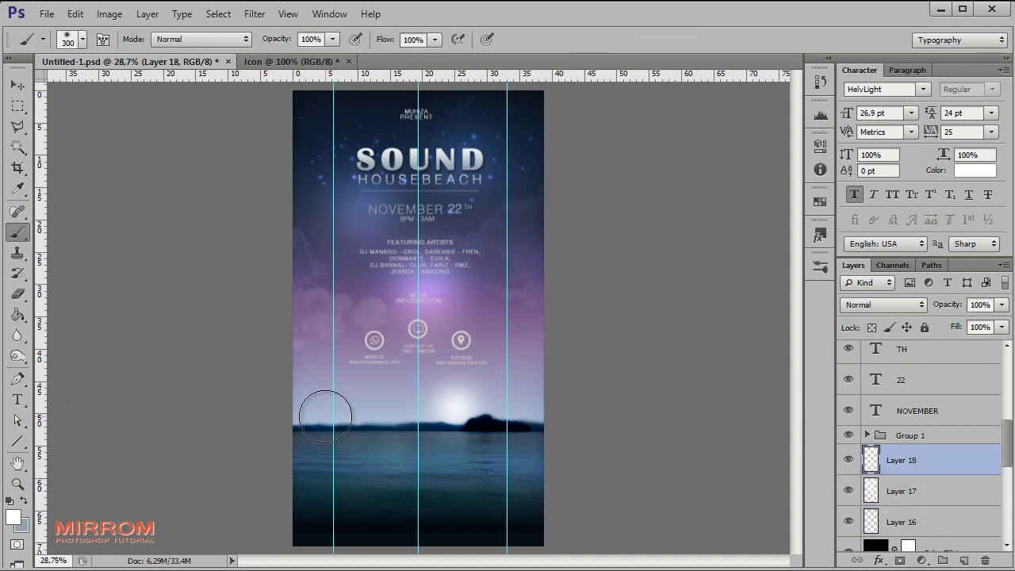
pyautogui.click(437, 464)
pyautogui.press('v')
pyautogui.hotkey('ctrl', 't')
pyautogui.moveTo(439, 515)
pyautogui.mouseDown()
pyautogui.moveTo(435, 475)
pyautogui.moveTo(455, 437)
pyautogui.mouseUp()
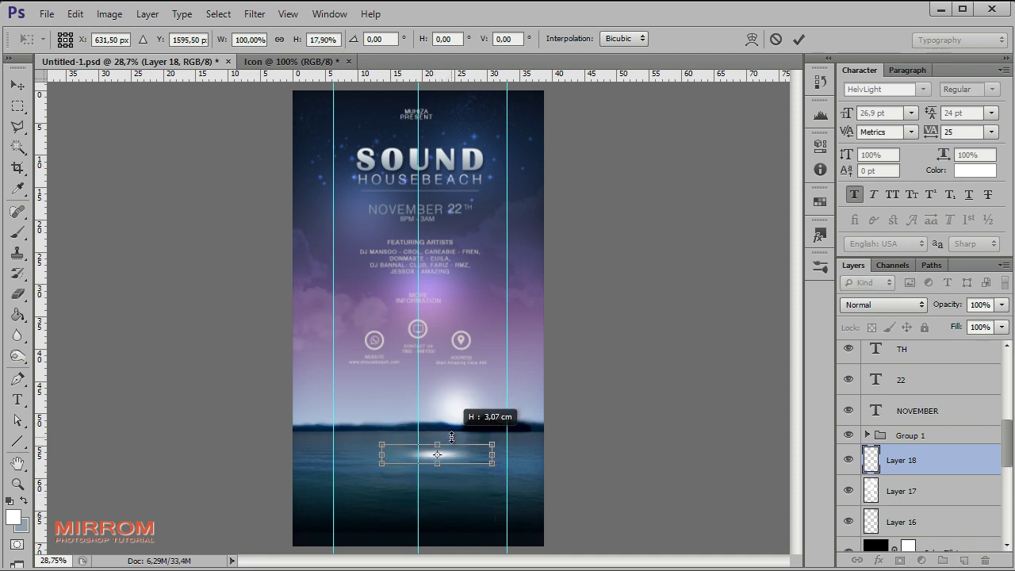
pyautogui.click(798, 39)
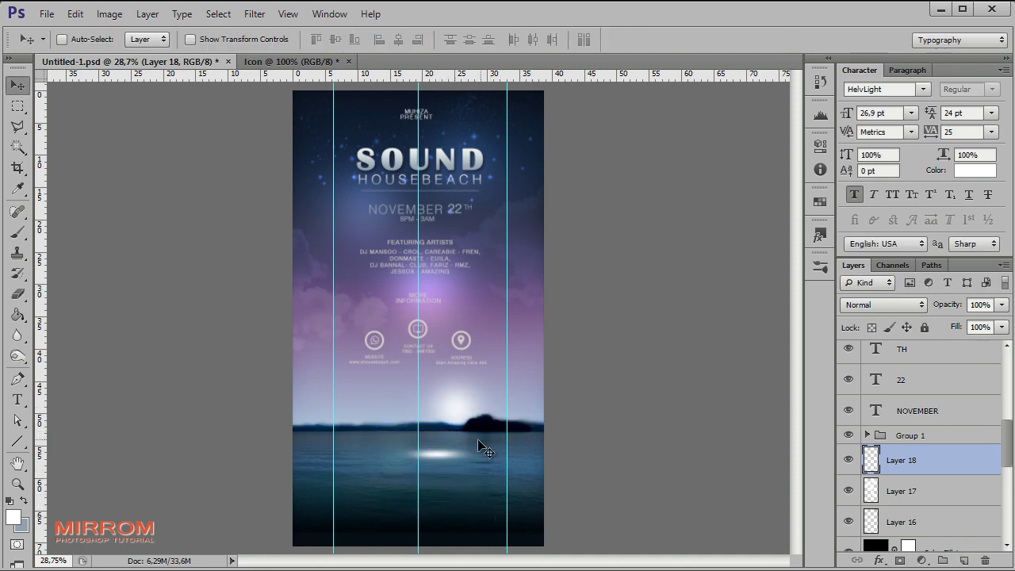
pyautogui.moveTo(453, 463); pyautogui.dragTo(452, 453)
pyautogui.click(875, 303)
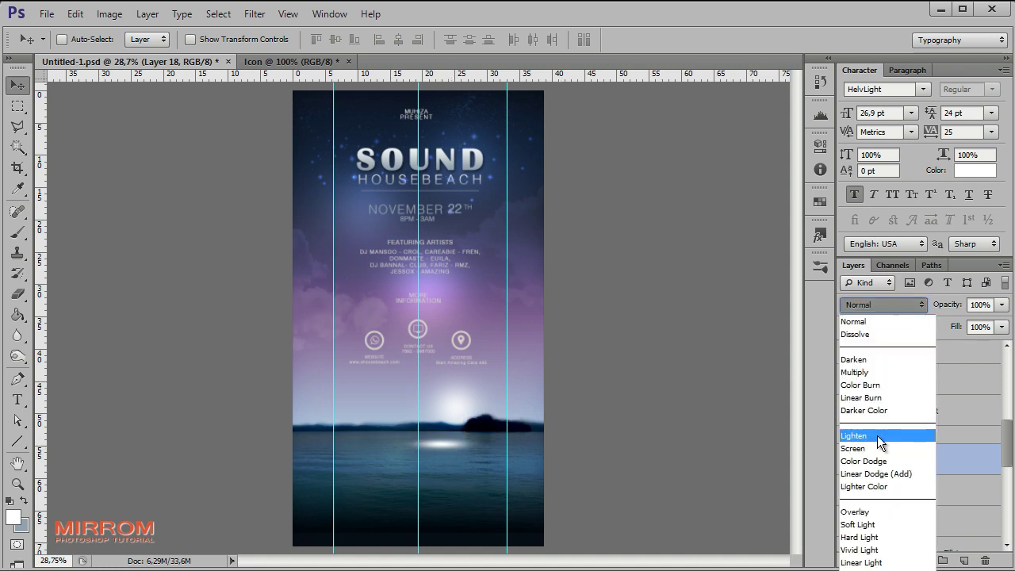
pyautogui.click(872, 515)
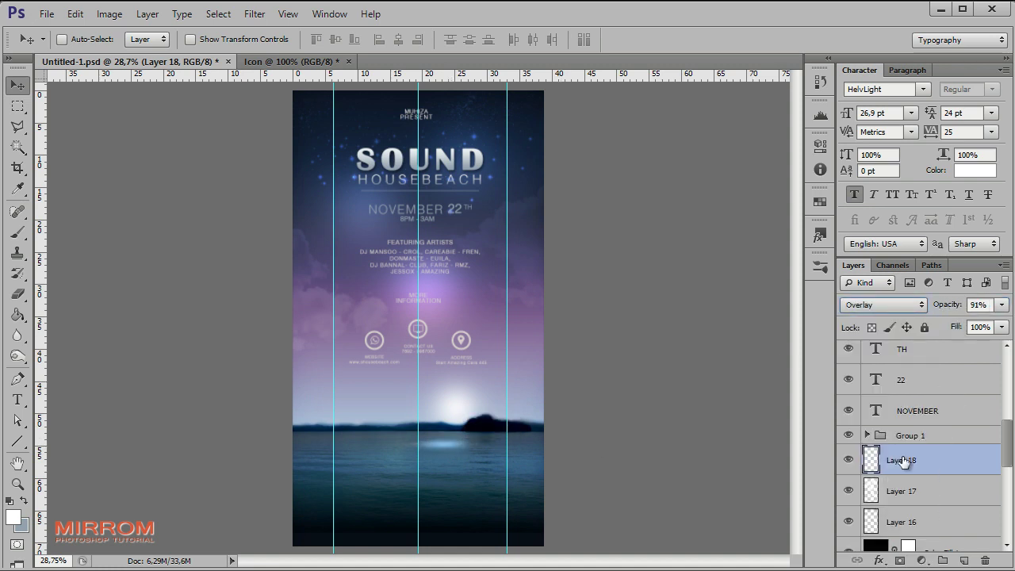
# - Duplicate the glow streak, widen it, and lower the copy's opacity to 84%
pyautogui.moveTo(489, 498)
pyautogui.mouseDown()
pyautogui.moveTo(453, 476)
pyautogui.moveTo(472, 454)
pyautogui.mouseUp()
pyautogui.hotkey('ctrl', 't')
pyautogui.moveTo(333, 454); pyautogui.dragTo(307, 456)
pyautogui.moveTo(388, 463); pyautogui.dragTo(389, 473)
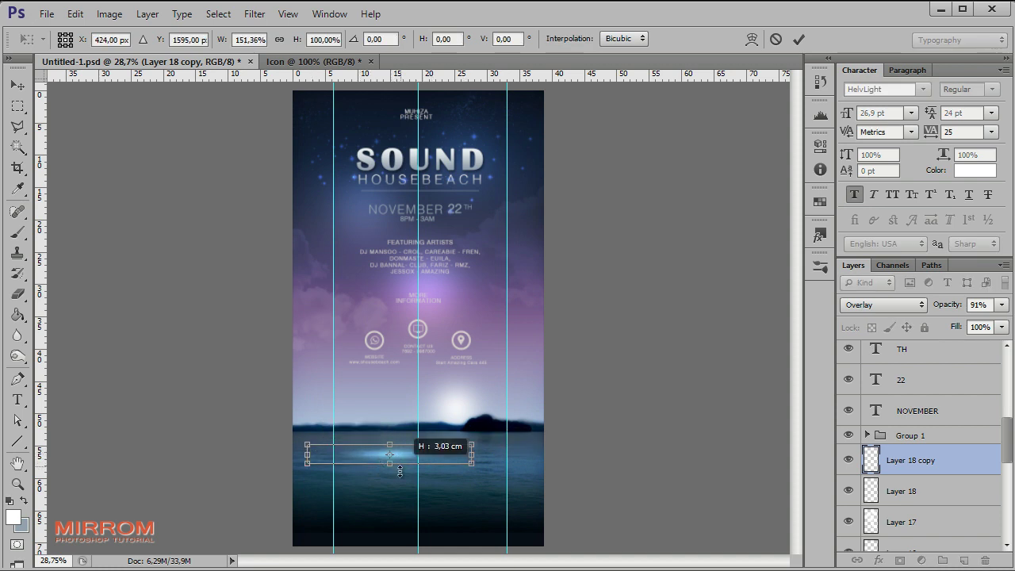
pyautogui.press('Return')
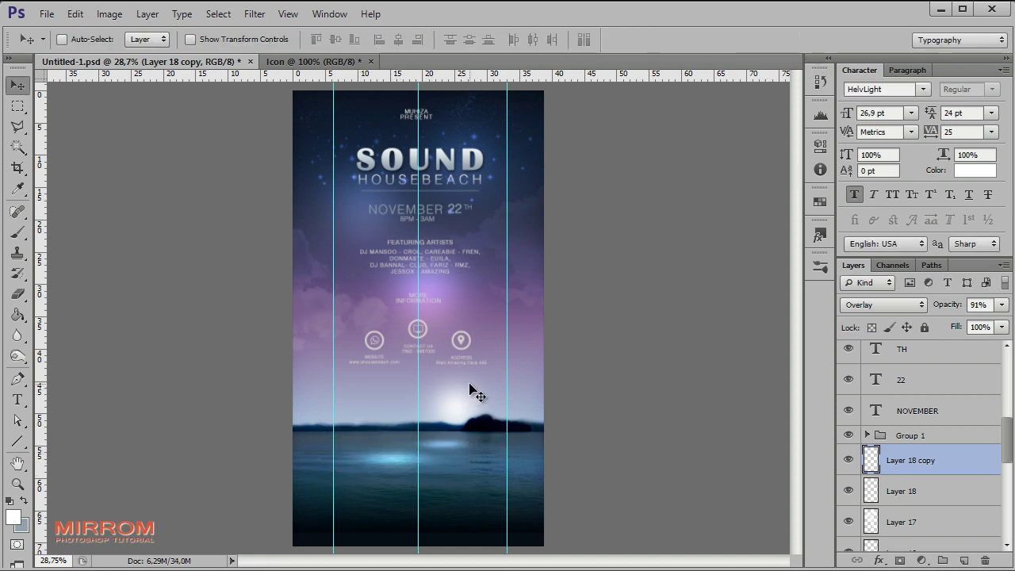
pyautogui.moveTo(941, 305); pyautogui.dragTo(944, 308)
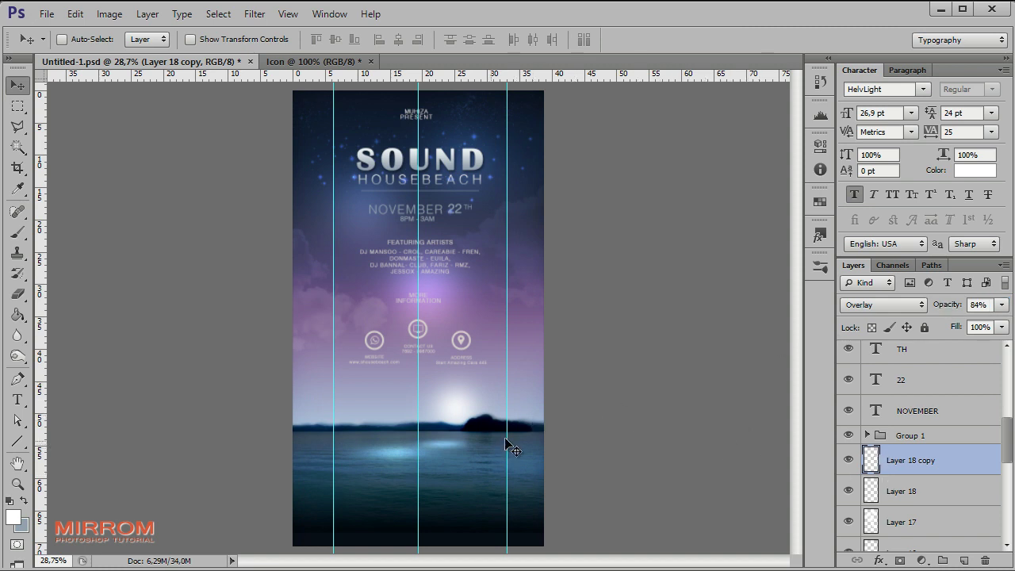
pyautogui.click(906, 436)
pyautogui.scroll(10, 952, 396)
# - Add a PERFORMANCE BY text line centred near the poster bottom
pyautogui.click(975, 365)
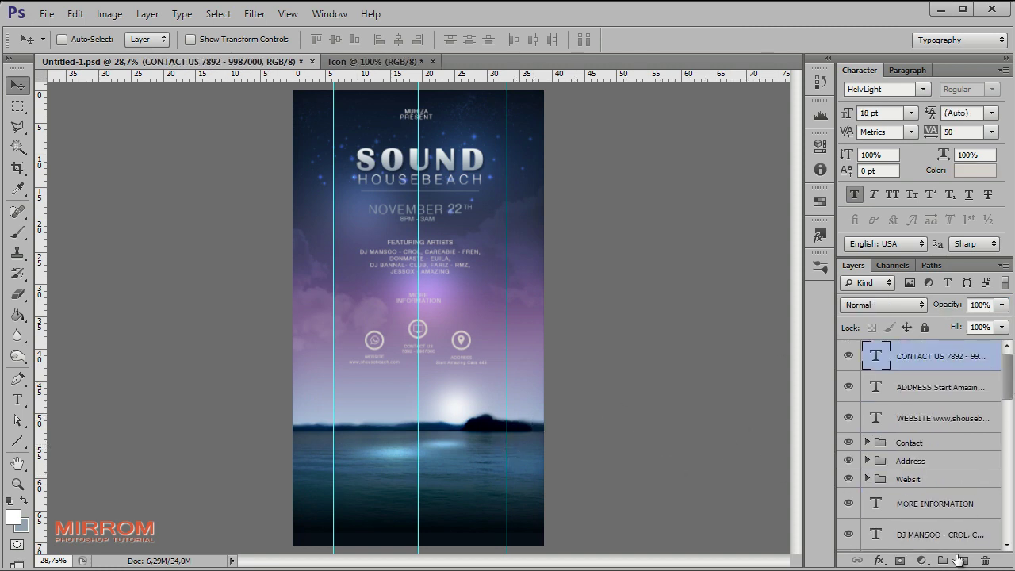
pyautogui.click(17, 401)
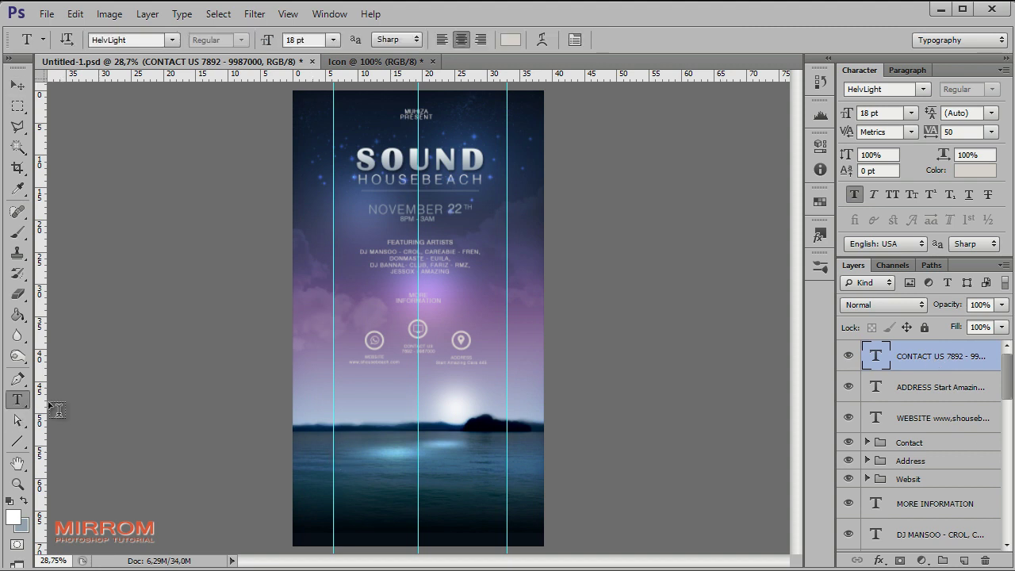
pyautogui.click(394, 492)
pyautogui.hotkey('ctrl', 'v')
pyautogui.click(698, 39)
pyautogui.press('v')
pyautogui.moveTo(432, 434); pyautogui.dragTo(456, 437)
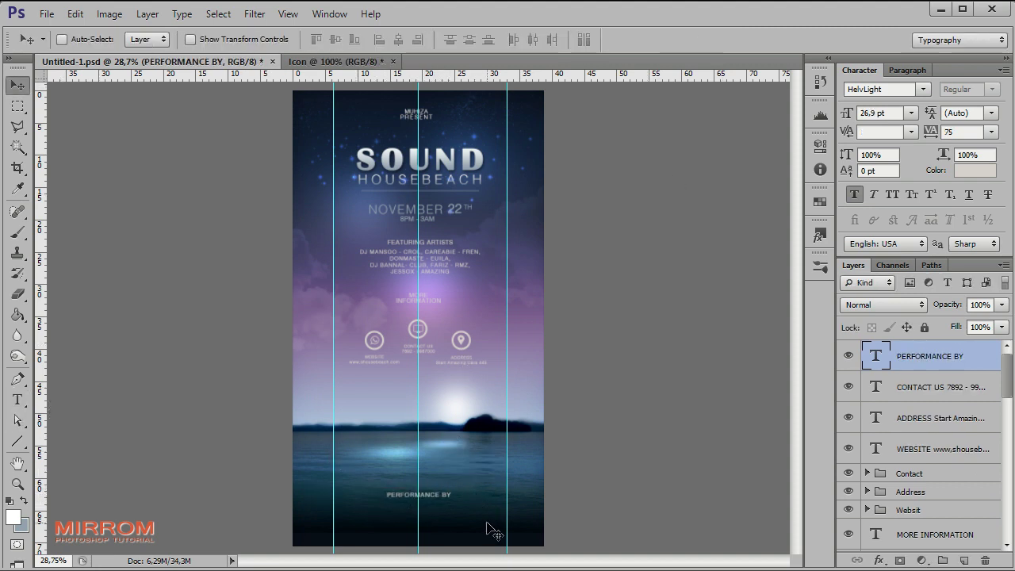
# - Draw a rectangle under PERFORMANCE BY and fill it with pink #d869d4
pyautogui.click(18, 442)
pyautogui.moveTo(357, 495); pyautogui.dragTo(431, 506)
pyautogui.press('v')
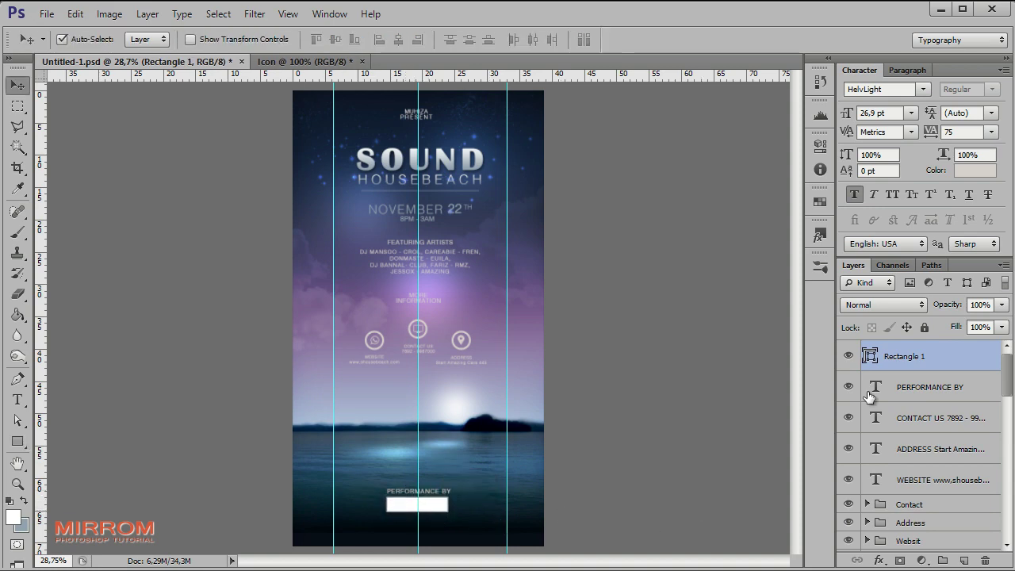
pyautogui.doubleClick(876, 361)
pyautogui.click(624, 294)
pyautogui.click(504, 292)
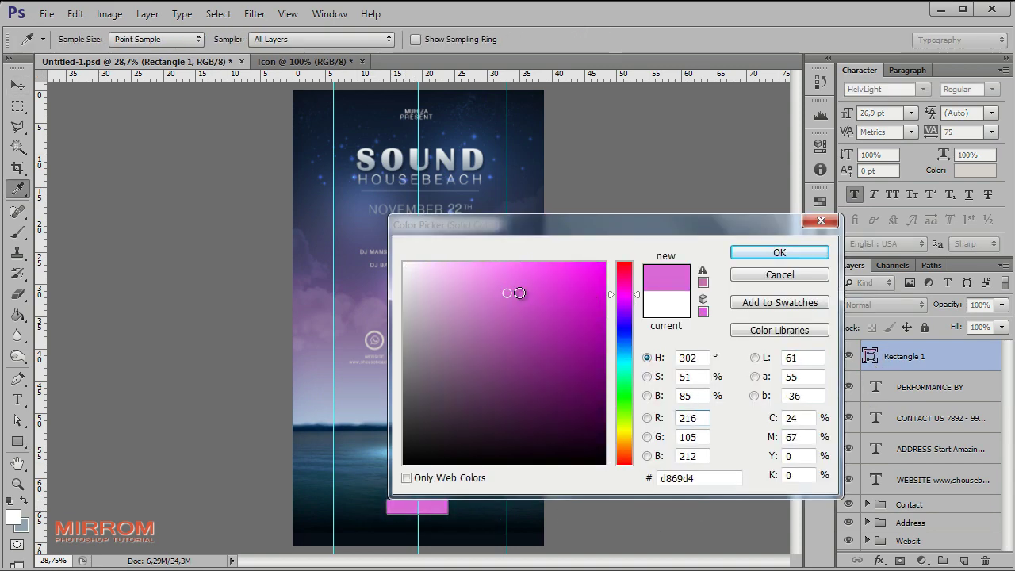
pyautogui.click(780, 252)
# - Type BENANTO centred on the pink box and narrow the box around it
pyautogui.press('t')
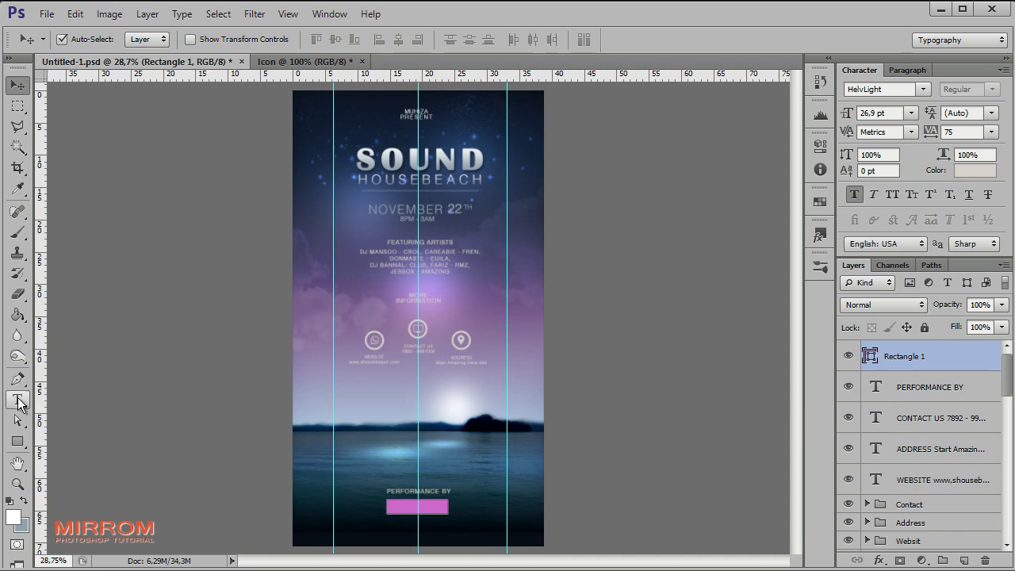
pyautogui.click(406, 510)
pyautogui.write('BENANTO')
pyautogui.moveTo(428, 476); pyautogui.dragTo(427, 475)
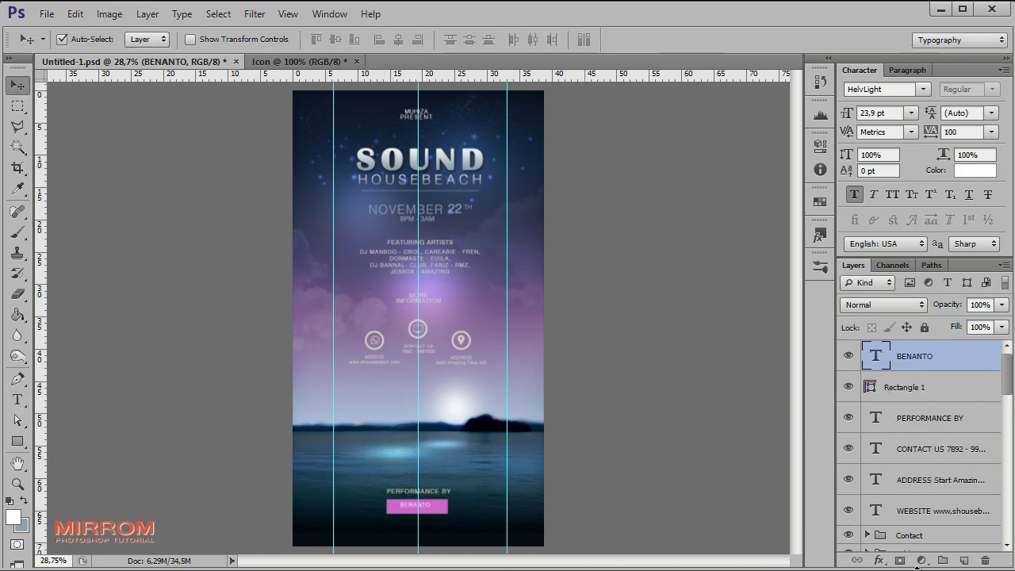
pyautogui.press('z')
pyautogui.click(399, 478)
pyautogui.press('v')
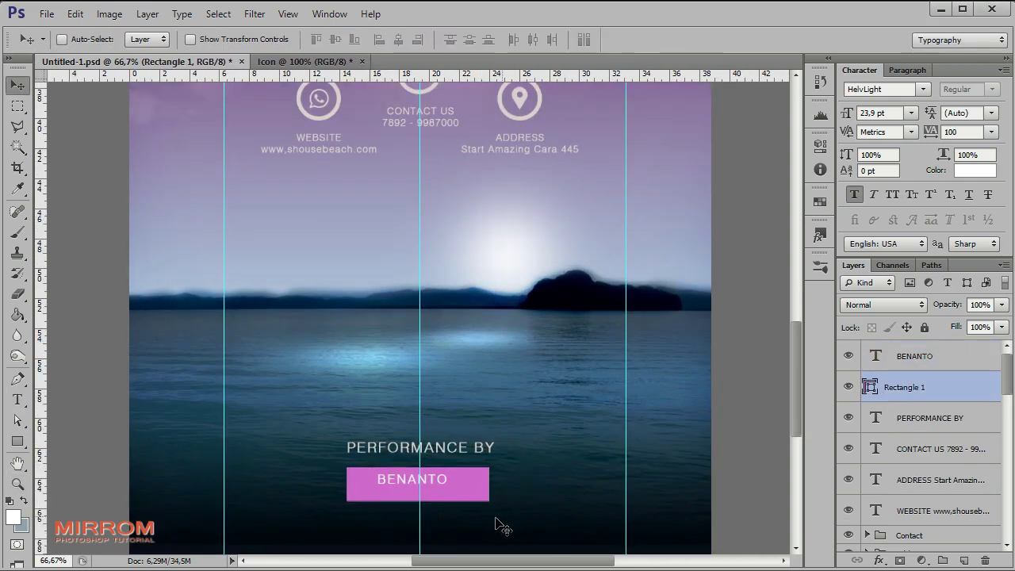
pyautogui.hotkey('ctrl', 't')
pyautogui.moveTo(347, 484); pyautogui.dragTo(361, 484)
pyautogui.press('Return')
pyautogui.keyDown('shift'); pyautogui.click(913, 356); pyautogui.keyUp('shift')
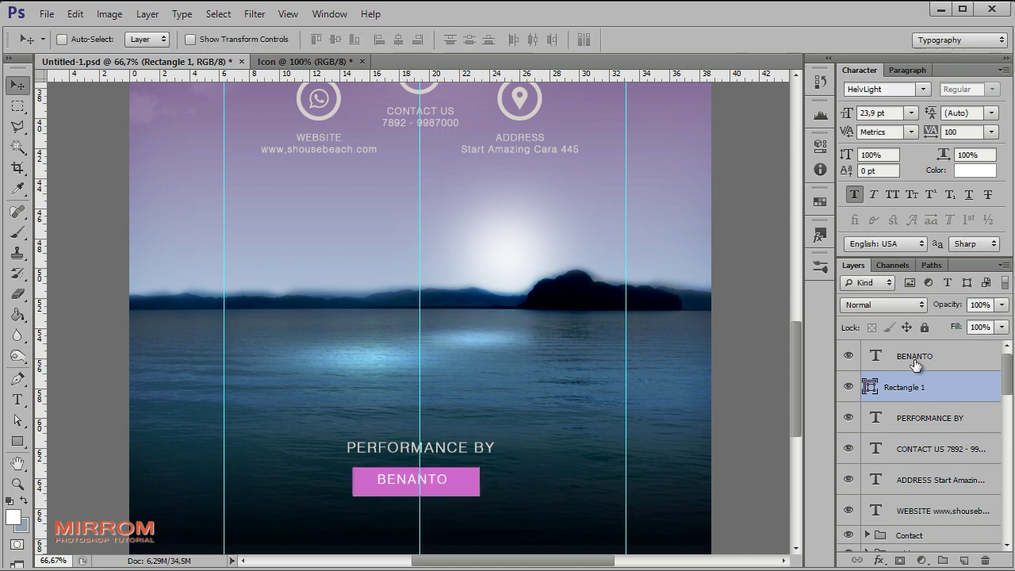
# - Nudge BENANTO right and add a centred 'Flyer desgin by' credit line with the designer's name
pyautogui.hotkey('shift', 'Right')
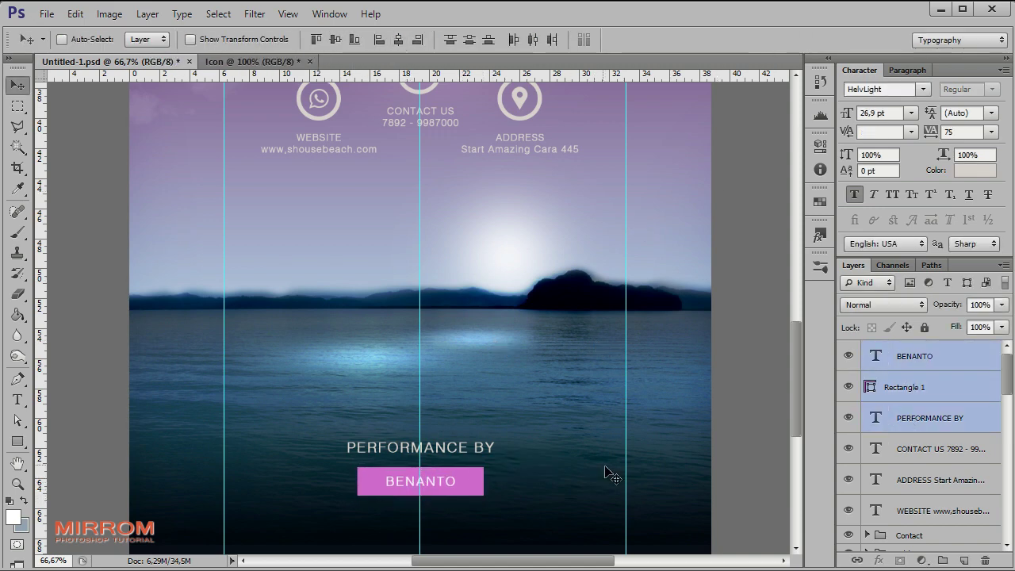
pyautogui.scroll(-3, 707, 442)
pyautogui.press('t')
pyautogui.click(391, 431)
pyautogui.write('Flyer desgin by muhiza mirrom')
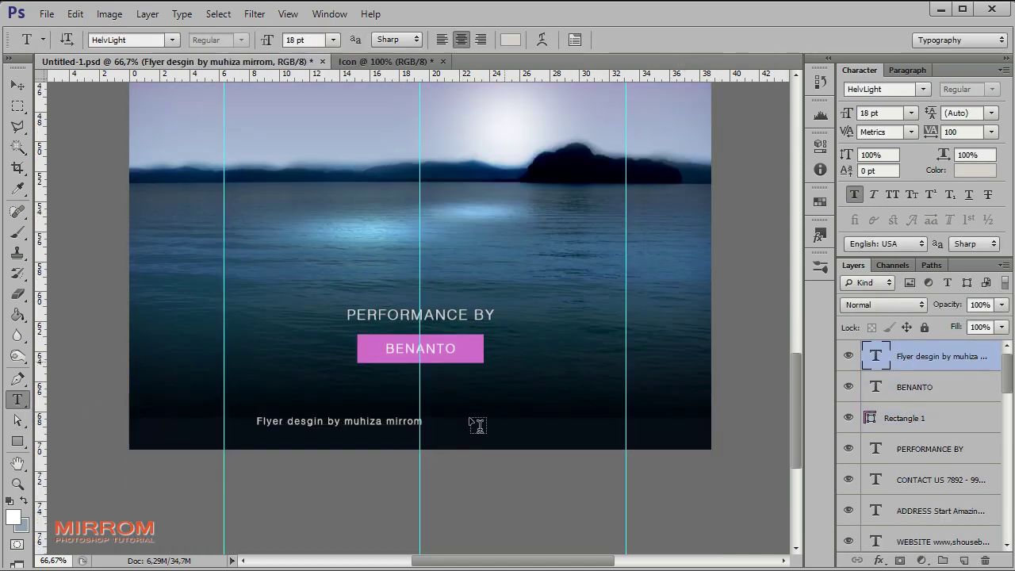
pyautogui.hotkey('ctrl', 'Return')
pyautogui.press('v')
pyautogui.moveTo(476, 424); pyautogui.dragTo(452, 429)
pyautogui.hotkey('ctrl', '0')
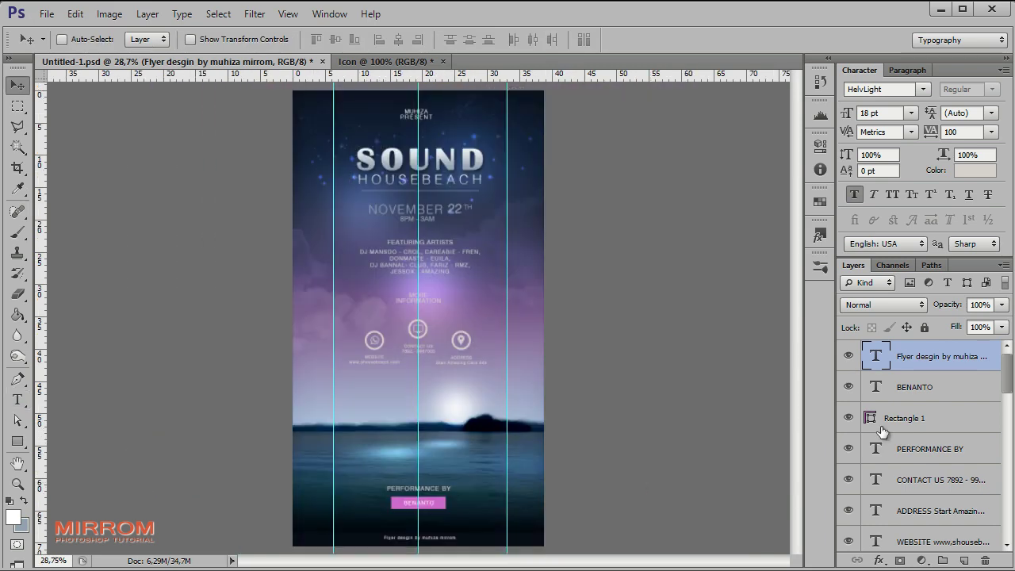
# - Nudge the info layers from CONTACT US to FEATURING ARTISTS down and hide the guides
pyautogui.click(930, 447)
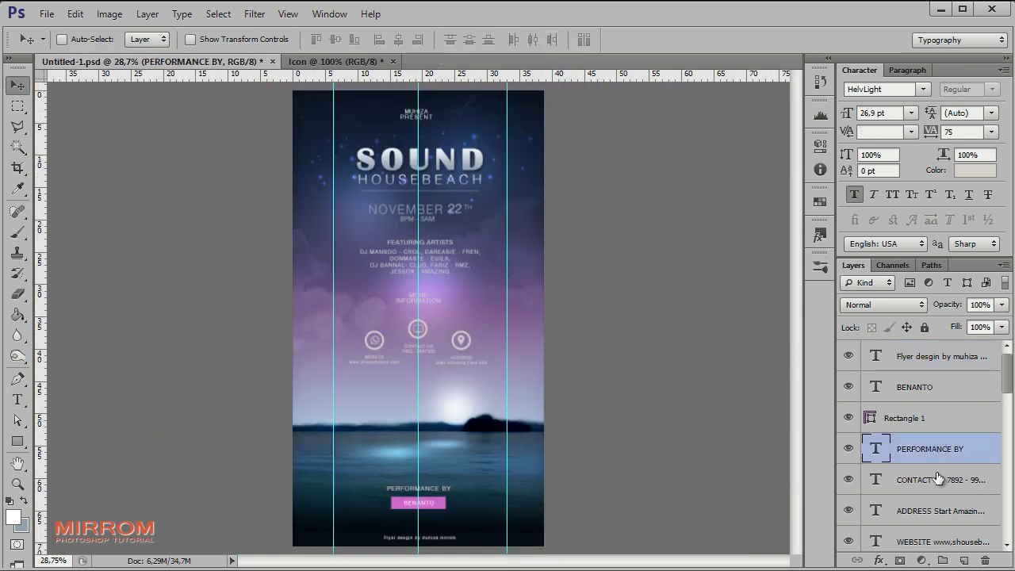
pyautogui.click(939, 478)
pyautogui.scroll(-3, 943, 486)
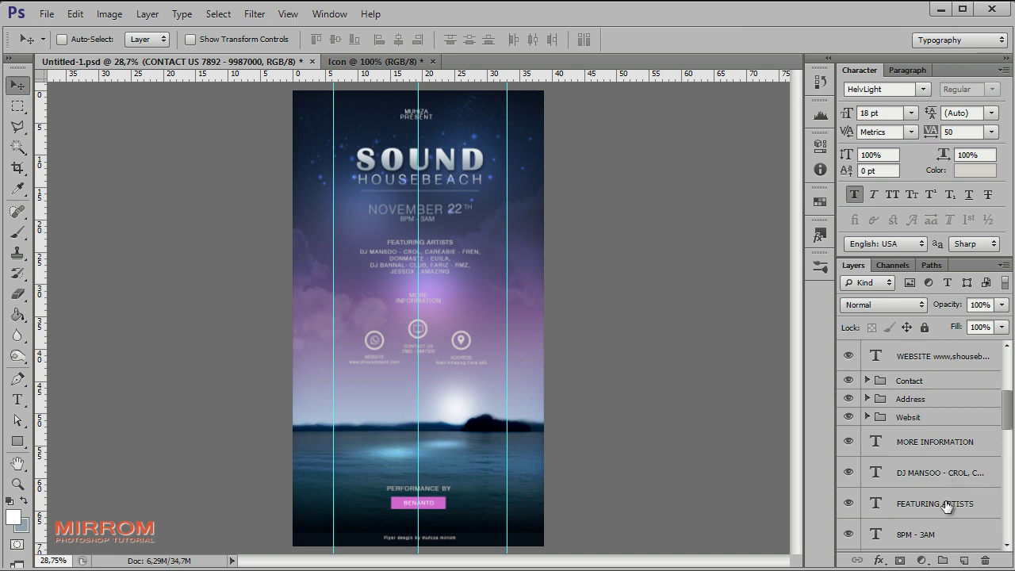
pyautogui.keyDown('shift'); pyautogui.click(948, 506); pyautogui.keyUp('shift')
pyautogui.scroll(2, 949, 507)
pyautogui.hotkey('shift', 'Down')
pyautogui.hotkey('shift', 'Down')
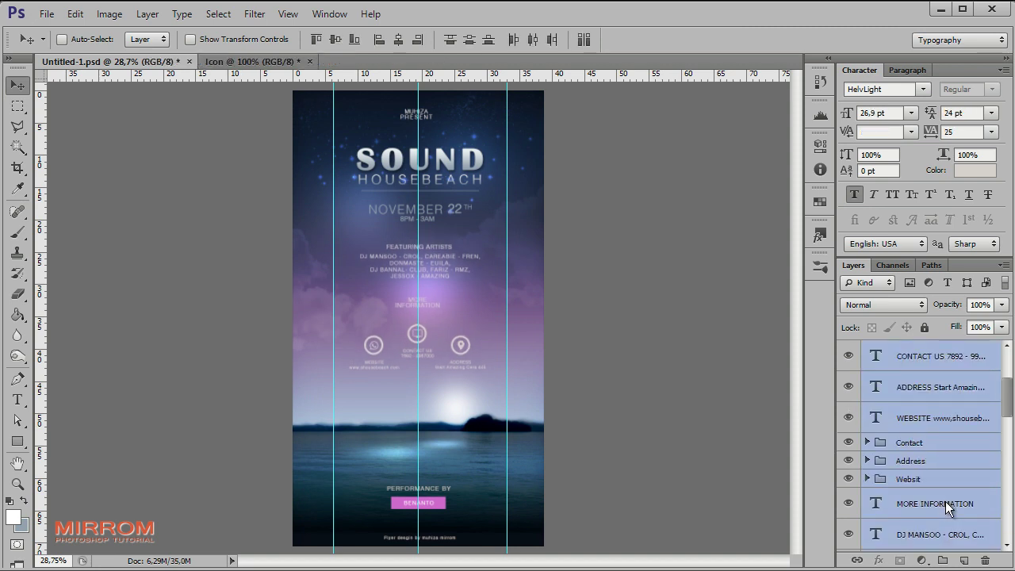
pyautogui.hotkey('shift', 'Down')
pyautogui.hotkey('shift', 'Down')
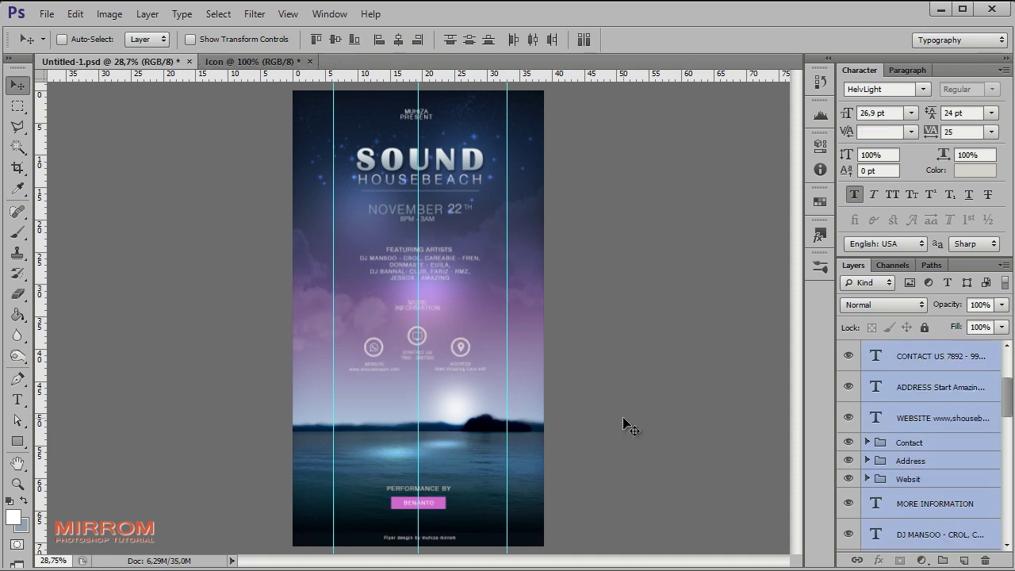
pyautogui.hotkey('ctrl', 'h')
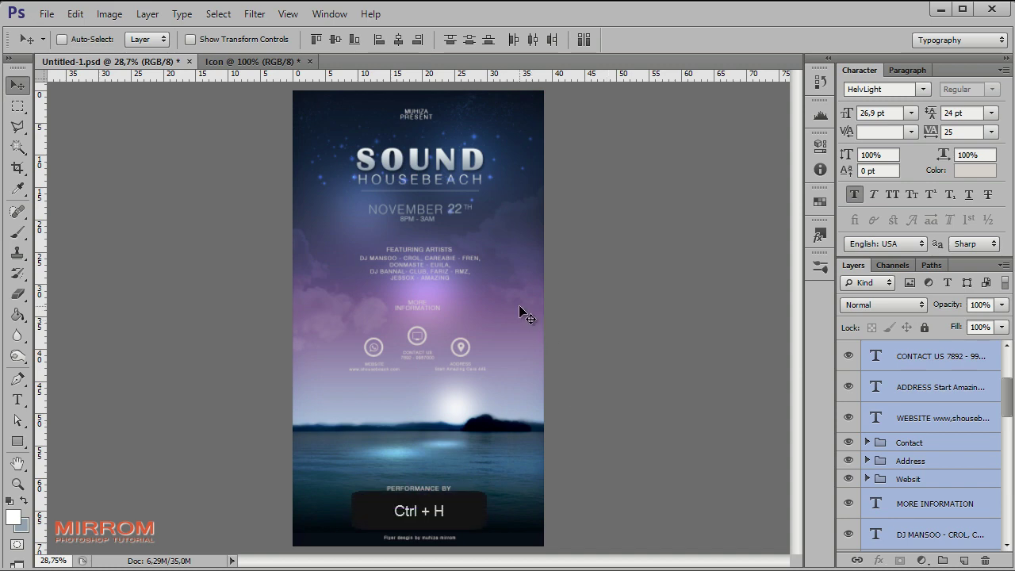
# - Fill the screen with the poster, hide all panels, scroll through it, then fit it to the window
pyautogui.press('z')
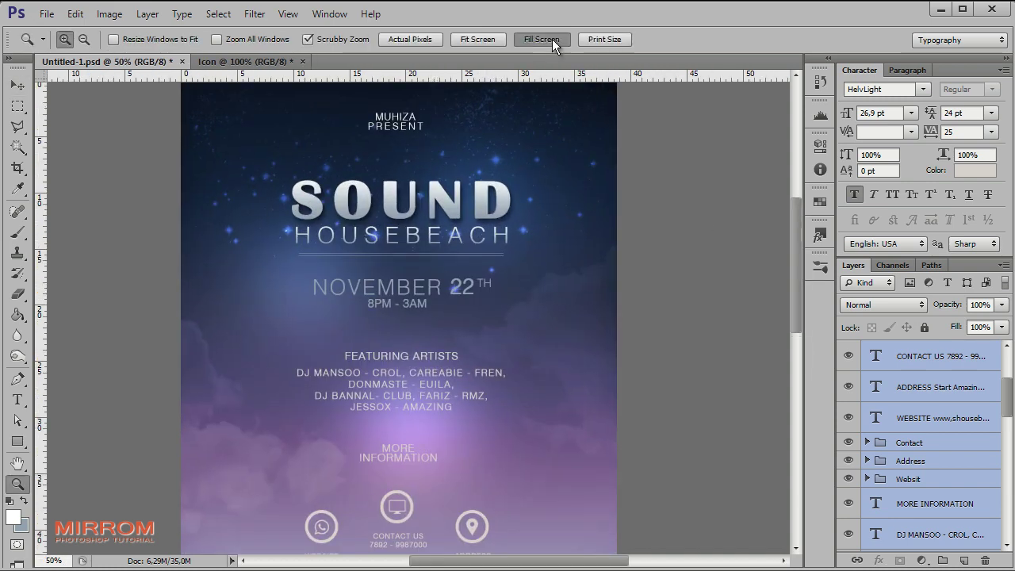
pyautogui.click(553, 38)
pyautogui.scroll(5, 540, 96)
pyautogui.scroll(5, 556, 111)
pyautogui.press('Tab')
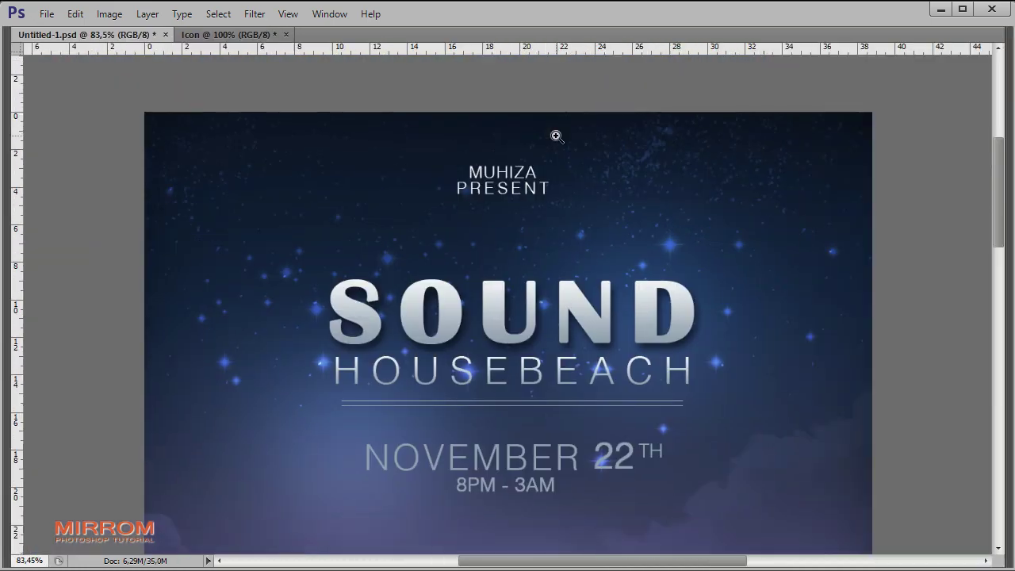
pyautogui.scroll(-3, 674, 219)
pyautogui.scroll(-3, 673, 219)
pyautogui.scroll(-3, 674, 220)
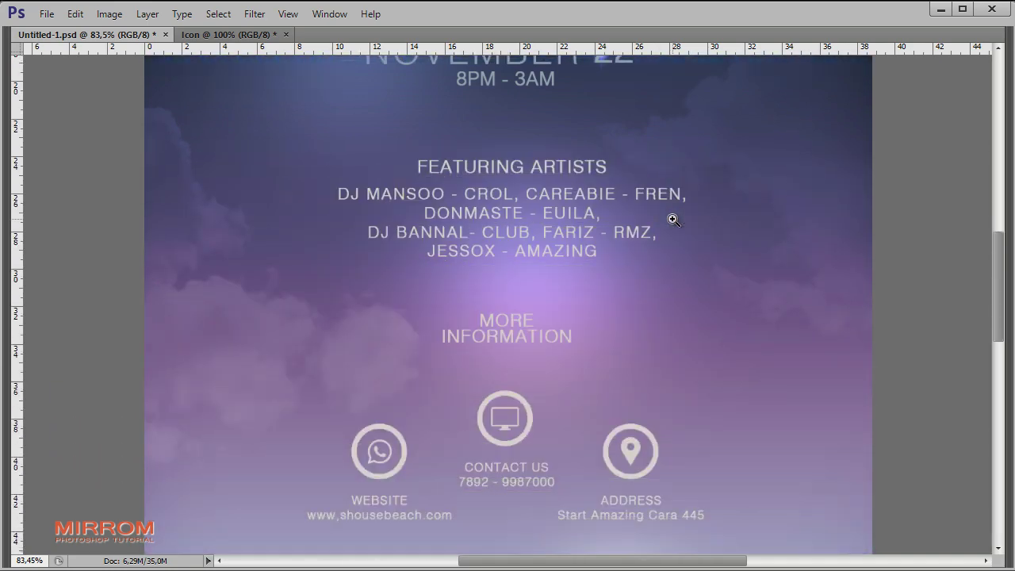
pyautogui.scroll(-3, 673, 220)
pyautogui.scroll(-3, 674, 220)
pyautogui.scroll(-3, 674, 220)
pyautogui.scroll(-3, 673, 220)
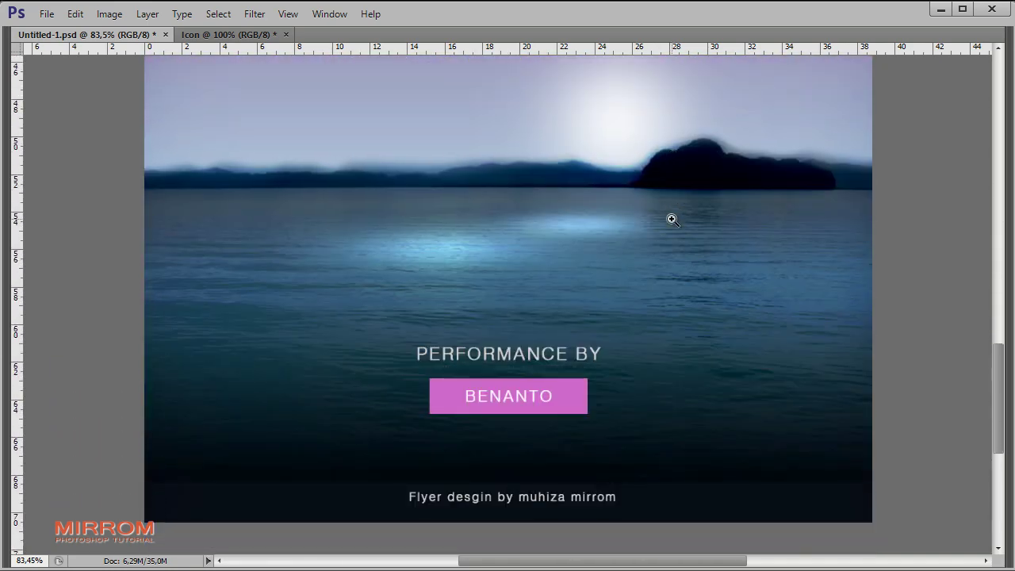
pyautogui.hotkey('ctrl', '0')
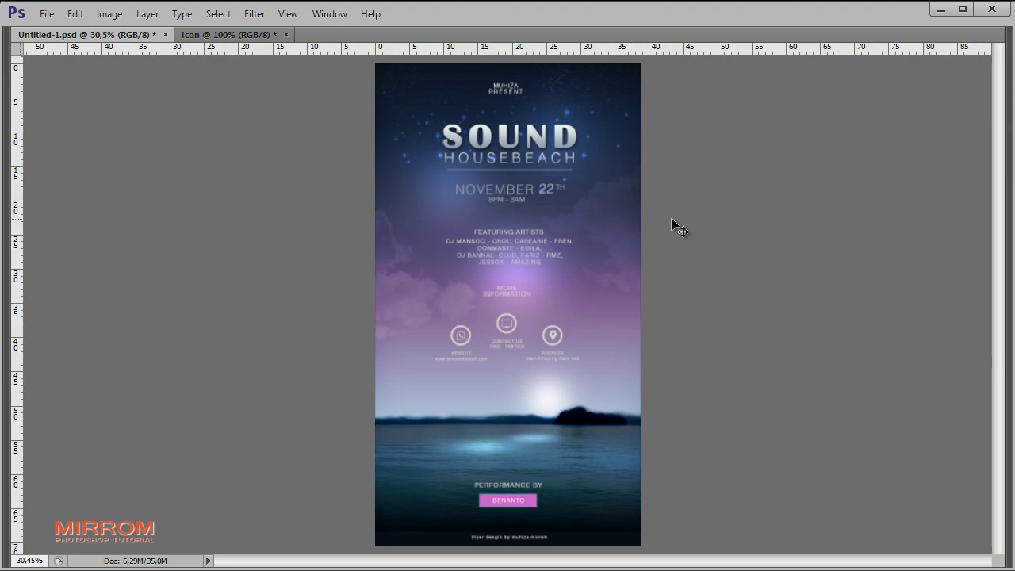